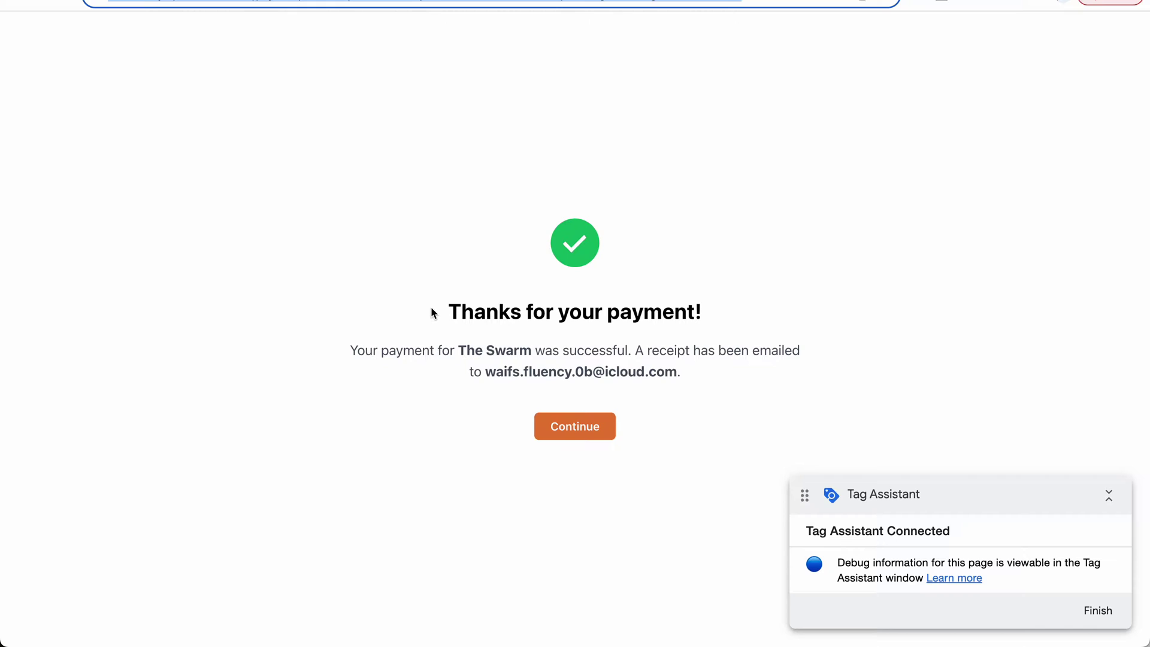
Step: Switch to the Google Analytics DebugView tab to see the logged purchase event
{"action": "key", "text": "ctrl+Tab"}
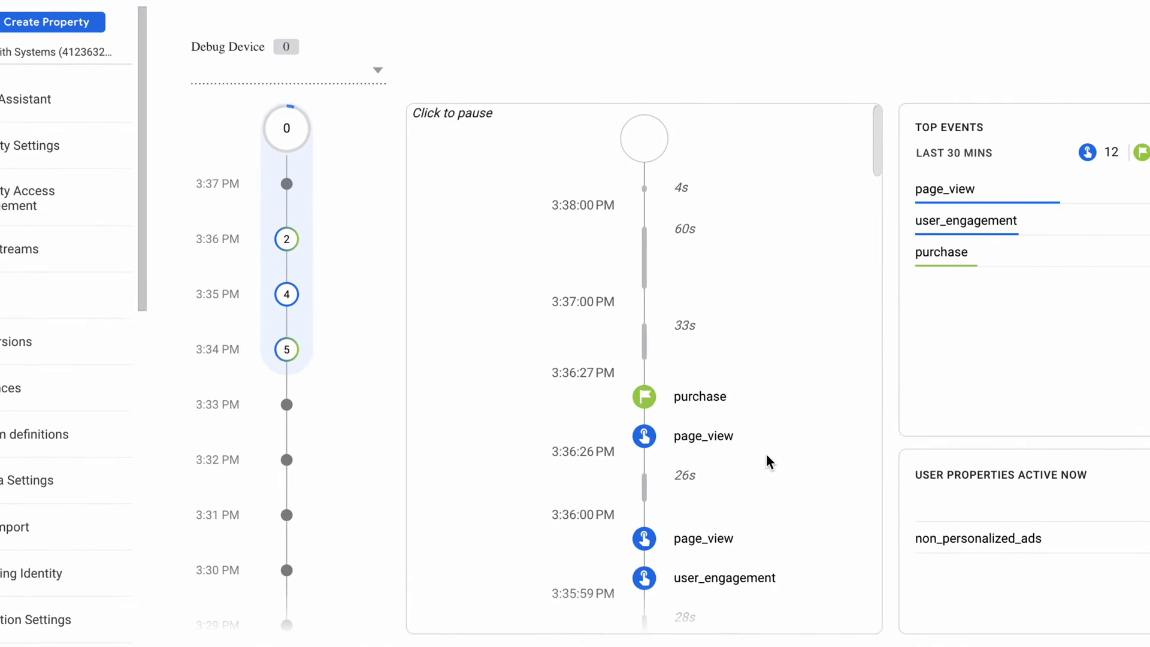
Step: Open the purchase event in DebugView and review its currency, transaction_id and value parameters
{"action": "left_click", "coordinate": [709, 389]}
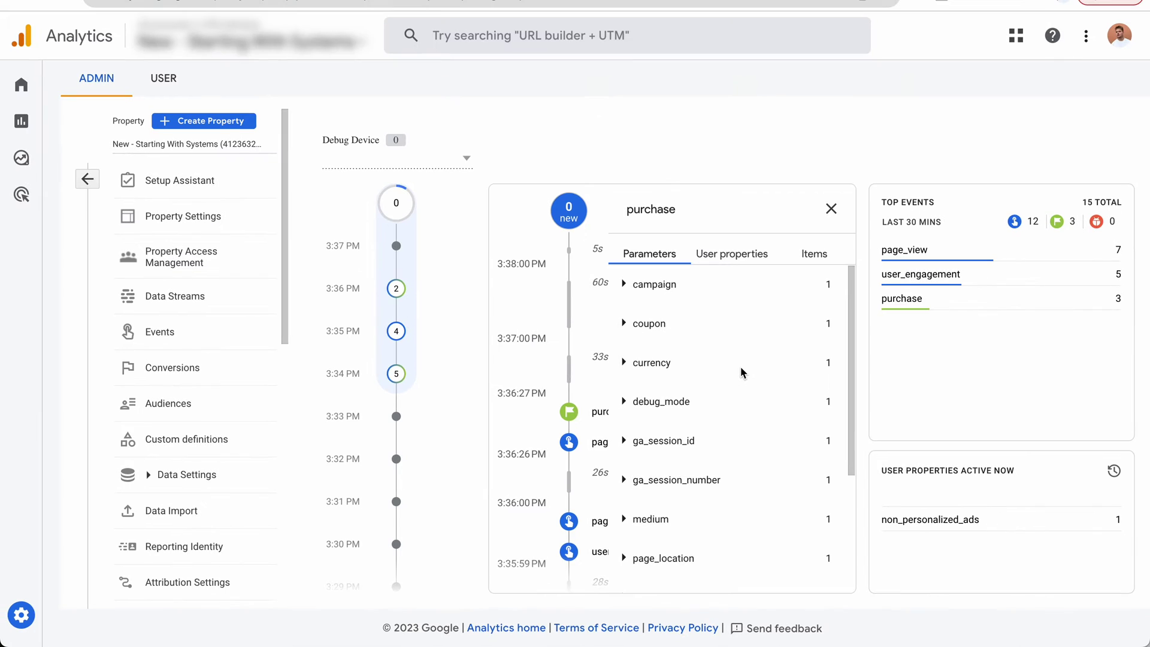
{"action": "scroll", "coordinate": [712, 354], "scroll_direction": "down", "scroll_amount": 3}
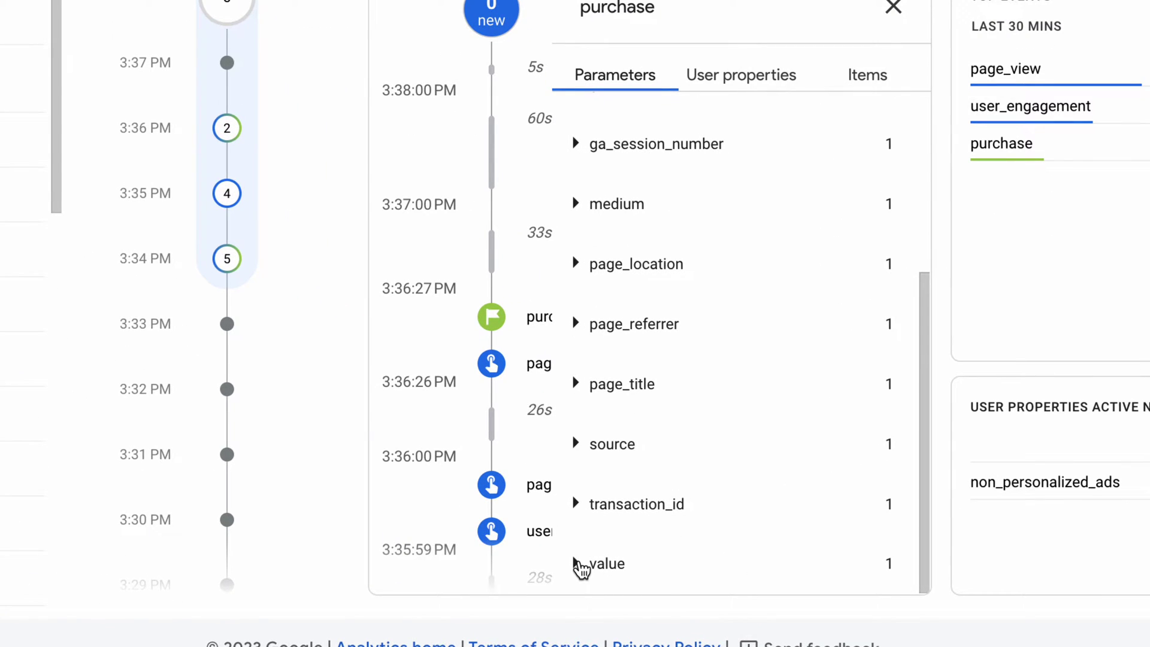
{"action": "scroll", "coordinate": [648, 466], "scroll_direction": "up", "scroll_amount": 3}
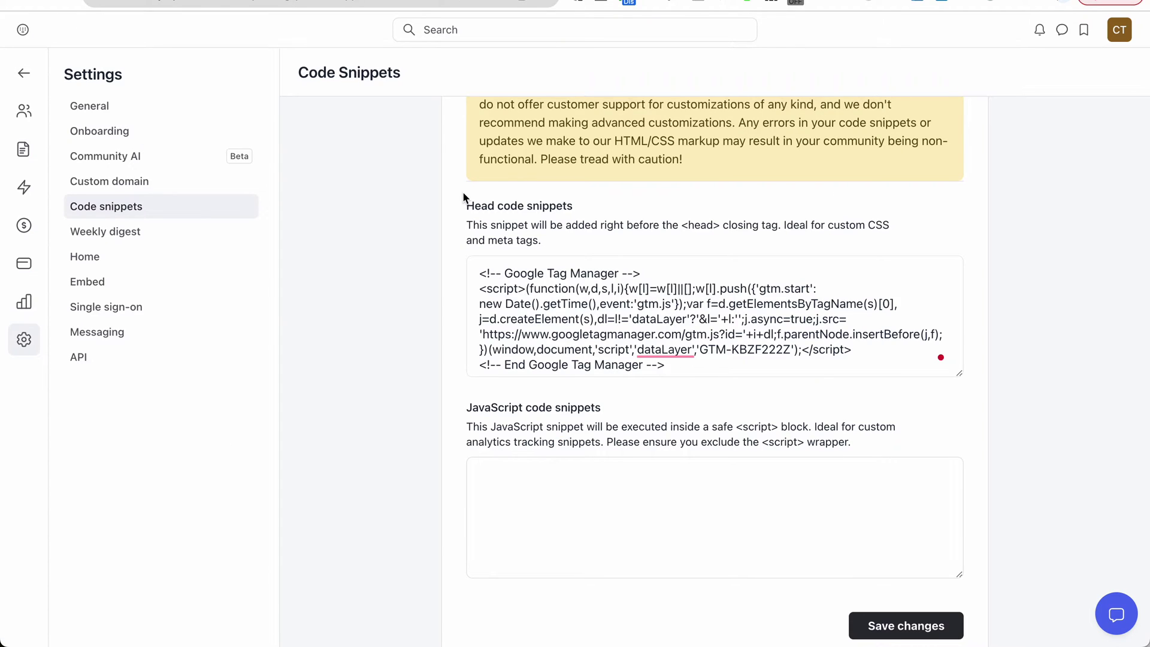
Step: Select the GTM-KBZF222Z Tag Manager snippet in Circle.so's Code Snippets head field
{"action": "scroll", "coordinate": [741, 366], "scroll_direction": "up", "scroll_amount": 2}
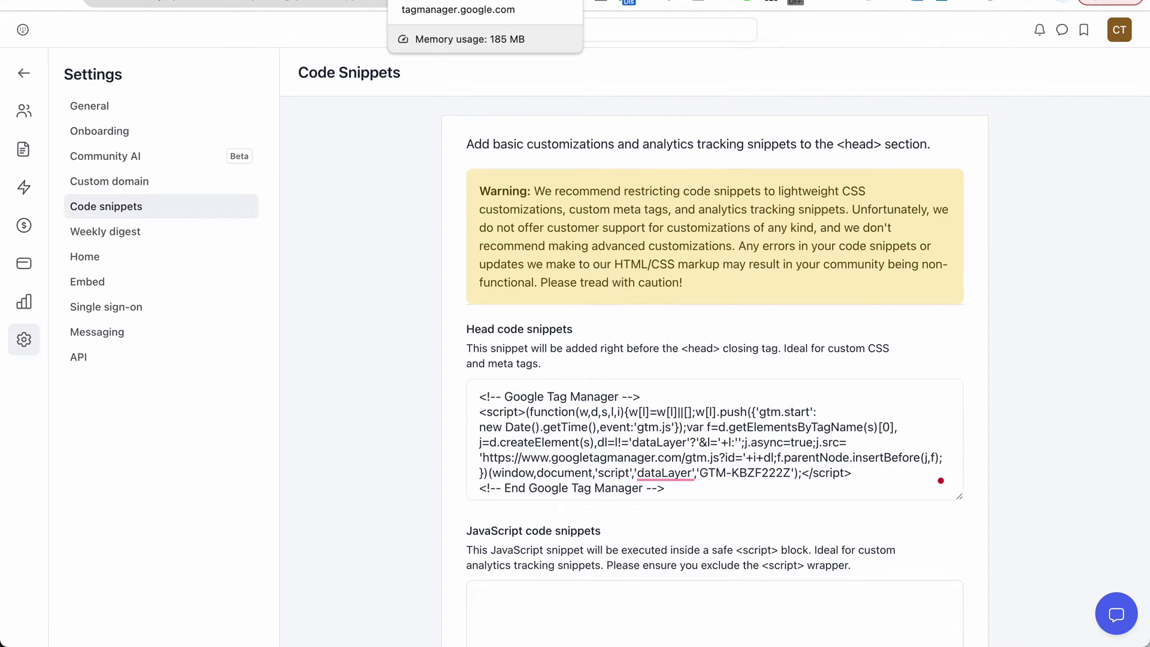
{"action": "scroll", "coordinate": [890, 480], "scroll_direction": "down", "scroll_amount": 1}
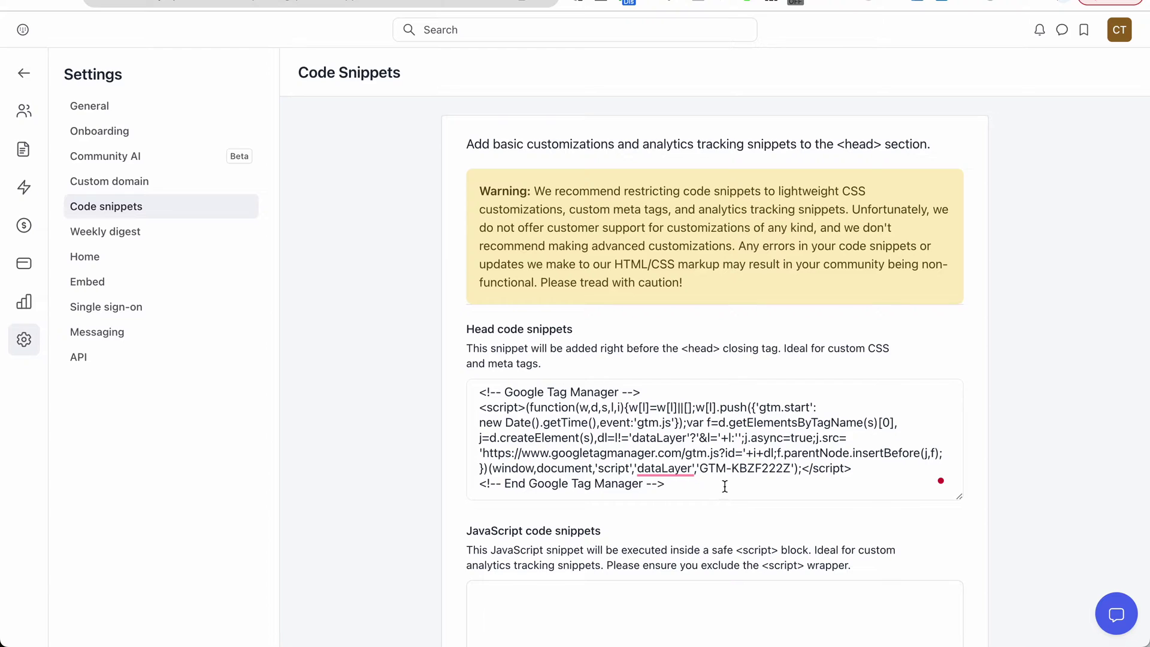
{"action": "left_click_drag", "start_coordinate": [725, 486], "coordinate": [488, 352]}
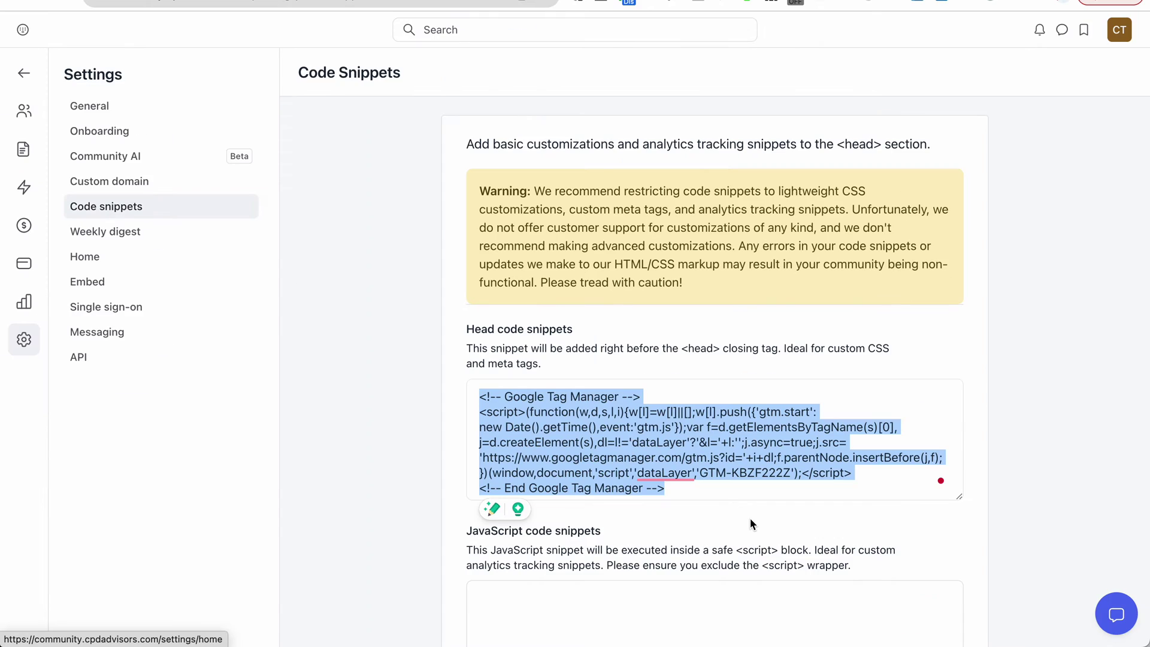
{"action": "left_click_drag", "start_coordinate": [758, 493], "coordinate": [476, 395]}
{"action": "scroll", "coordinate": [787, 371], "scroll_direction": "down", "scroll_amount": 4}
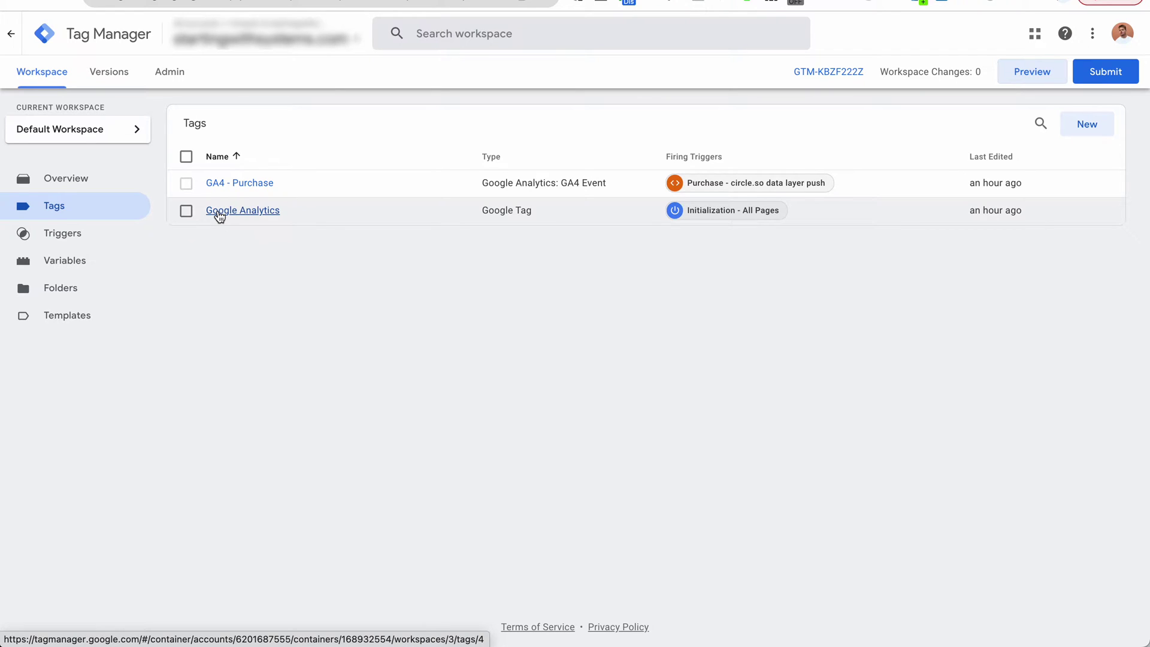
Step: Inspect the Google Analytics tag: a Google Tag using {{GA4 ID}} on Initialization - All Pages
{"action": "left_click", "coordinate": [219, 211]}
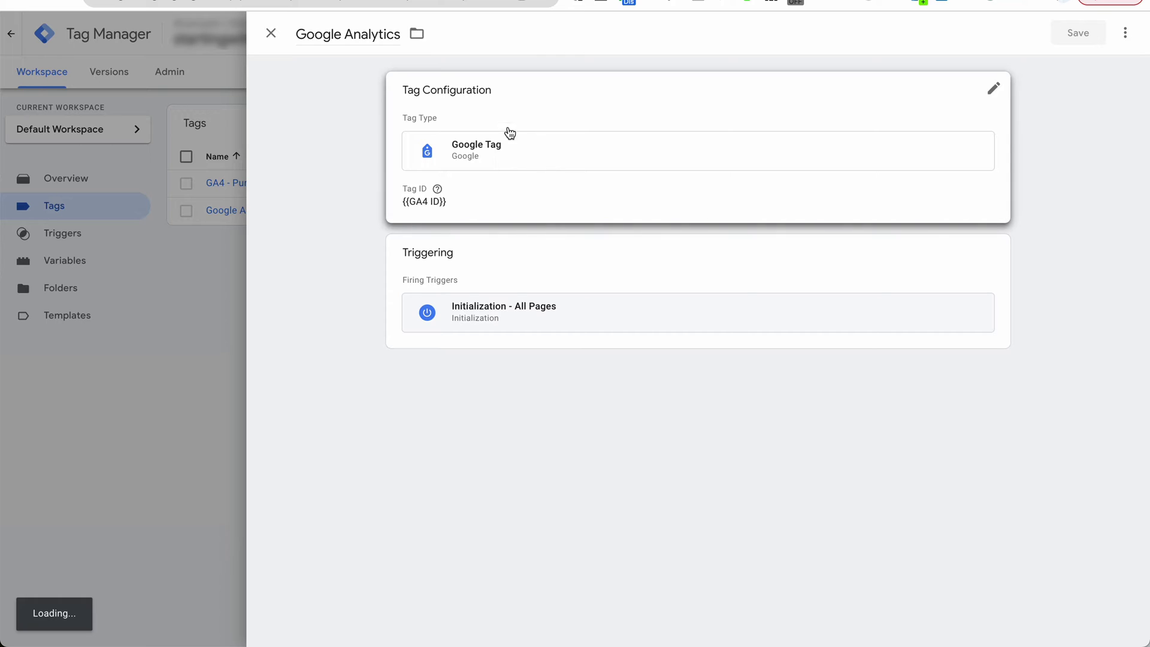
{"action": "left_click", "coordinate": [397, 34]}
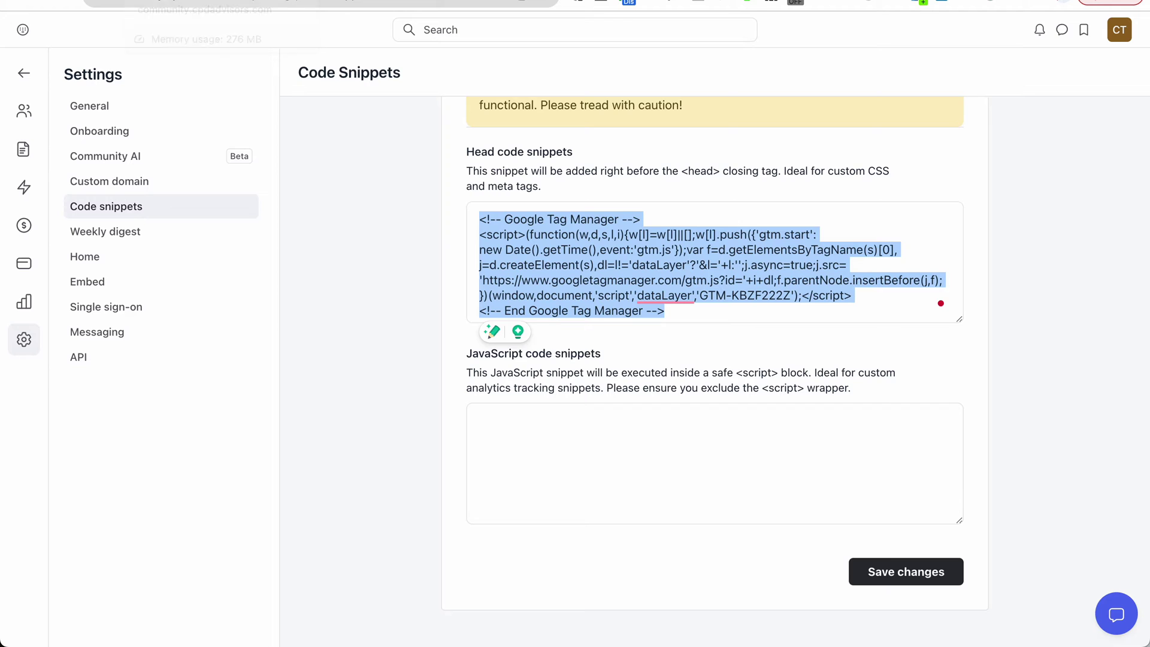
Step: Select the entire Google Tag Manager head snippet in Circle.so's Code Snippets field
{"action": "left_click", "coordinate": [721, 316]}
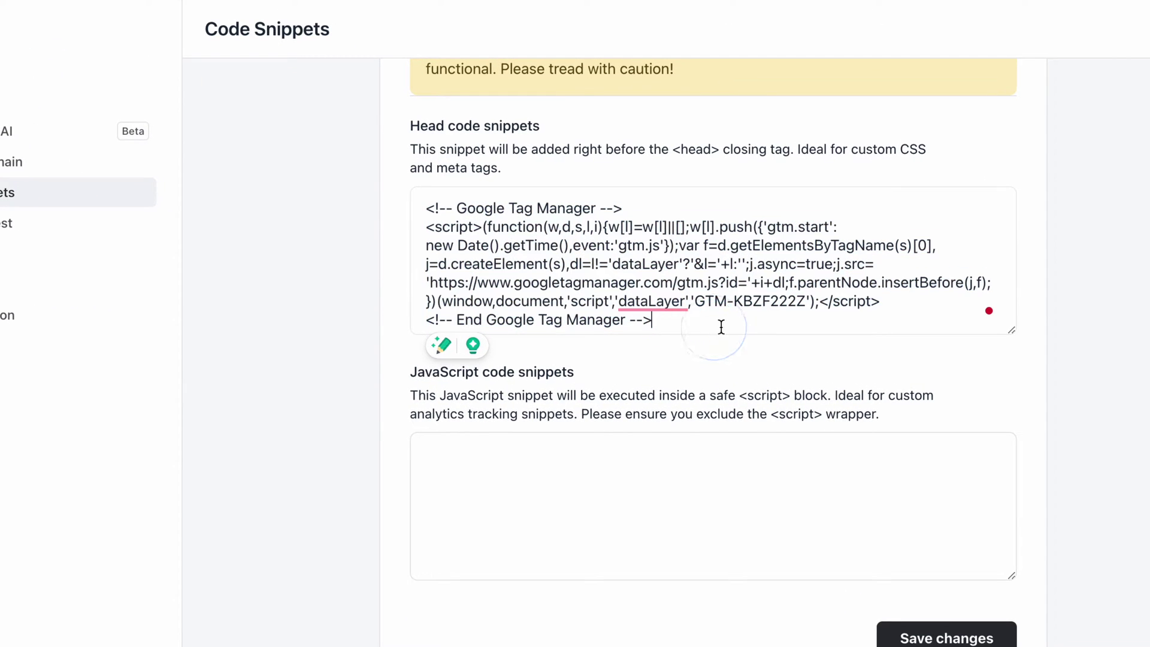
{"action": "left_click_drag", "start_coordinate": [721, 327], "coordinate": [411, 210]}
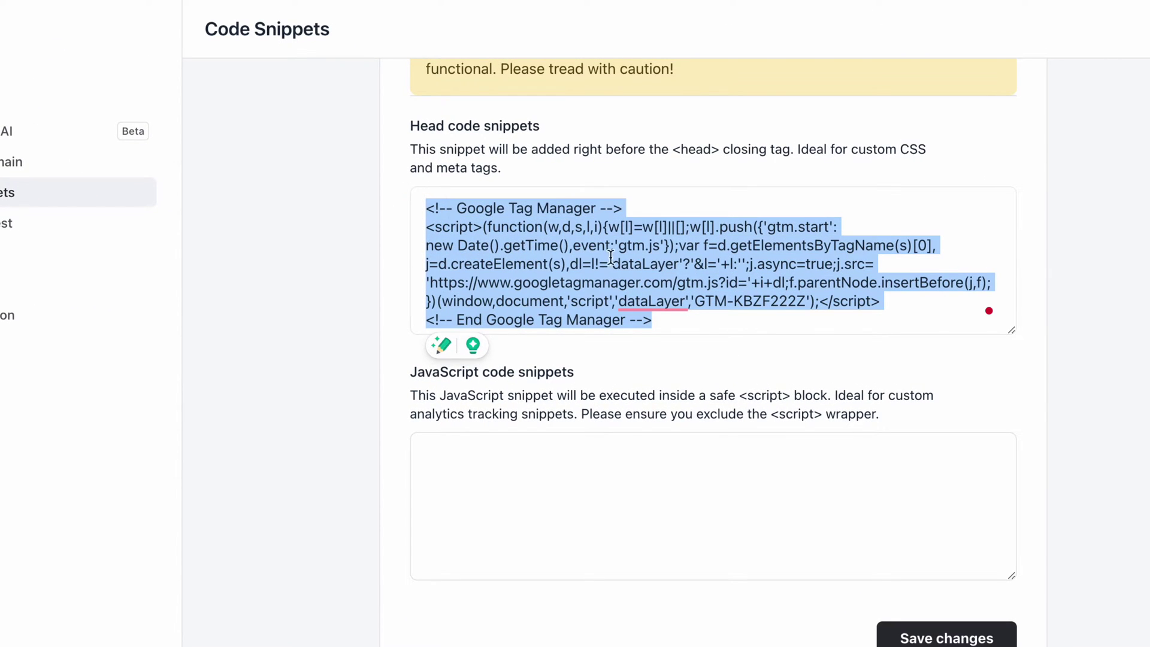
{"action": "left_click", "coordinate": [693, 318]}
{"action": "left_click_drag", "start_coordinate": [673, 317], "coordinate": [411, 195]}
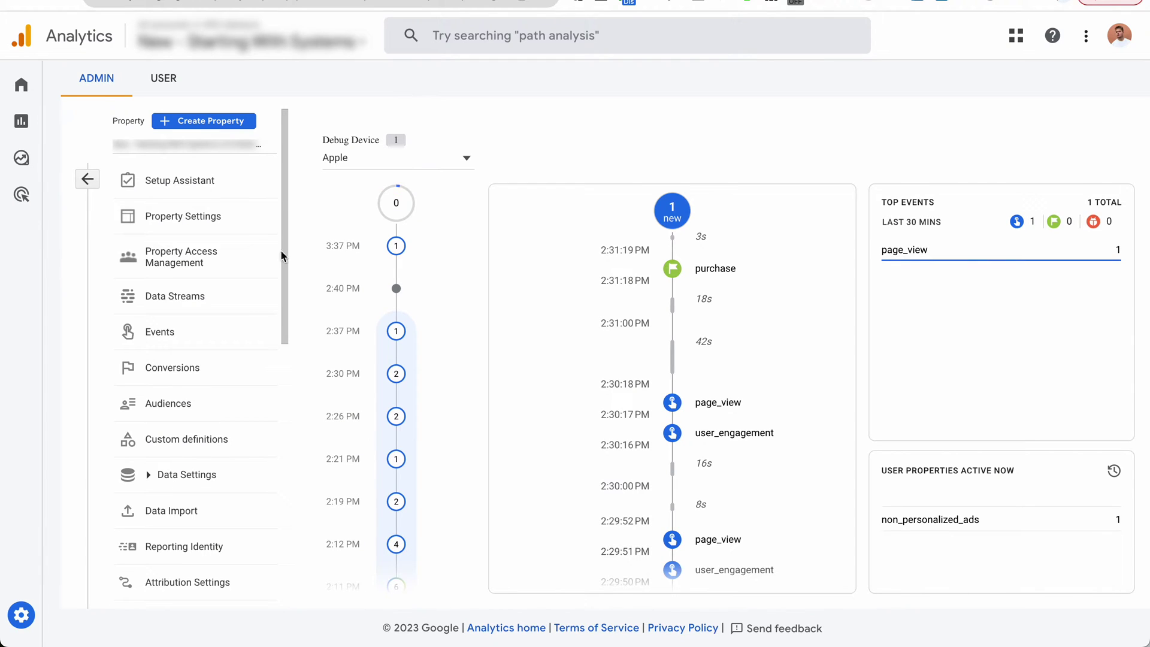
Step: Check the Apple debug device's earlier purchase event in DebugView
{"action": "mouse_move", "coordinate": [36, 611]}
{"action": "scroll", "coordinate": [203, 388], "scroll_direction": "down", "scroll_amount": 6}
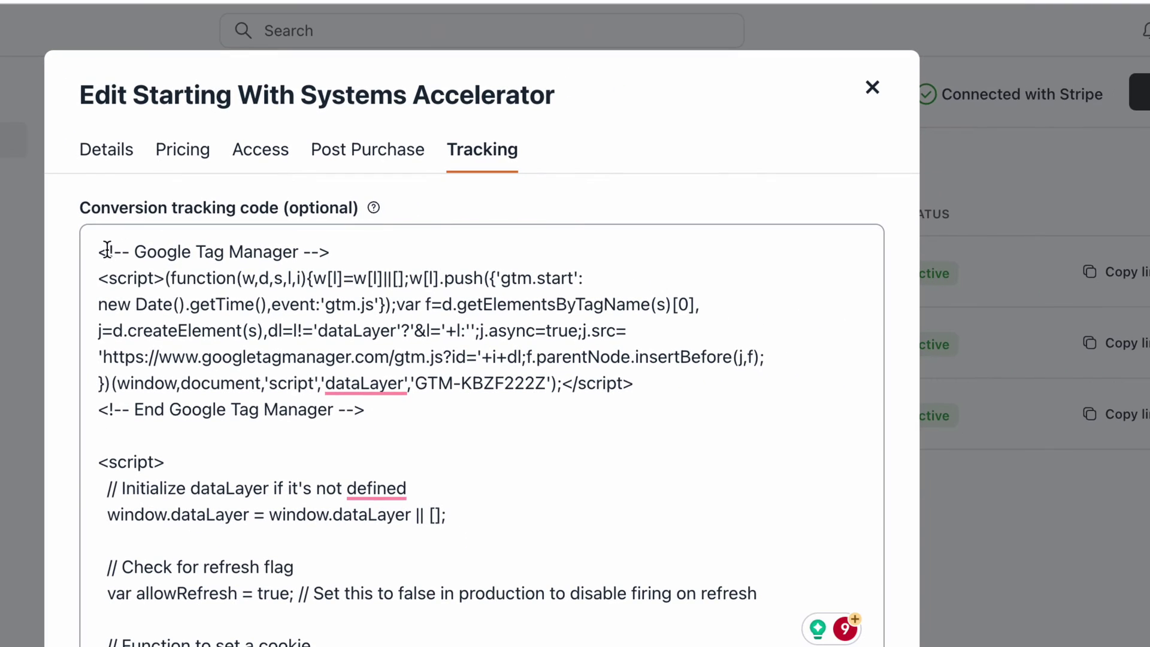
{"action": "left_click_drag", "start_coordinate": [99, 250], "coordinate": [460, 408]}
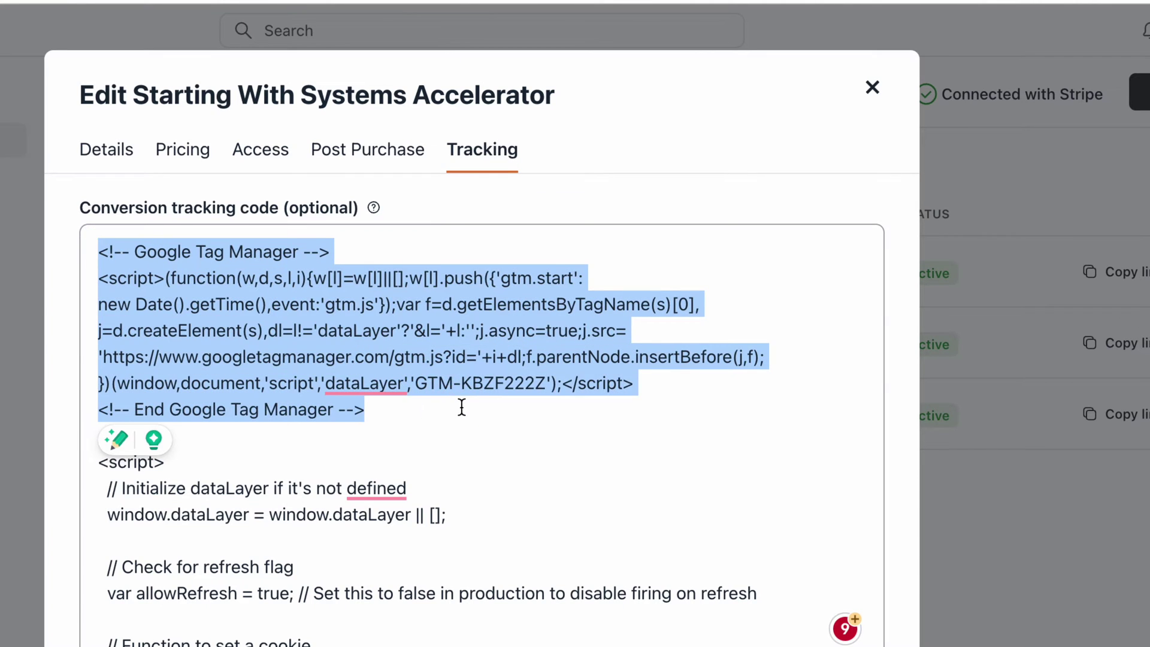
{"action": "left_click", "coordinate": [461, 408]}
{"action": "left_click_drag", "start_coordinate": [135, 251], "coordinate": [300, 253]}
{"action": "left_click", "coordinate": [379, 405]}
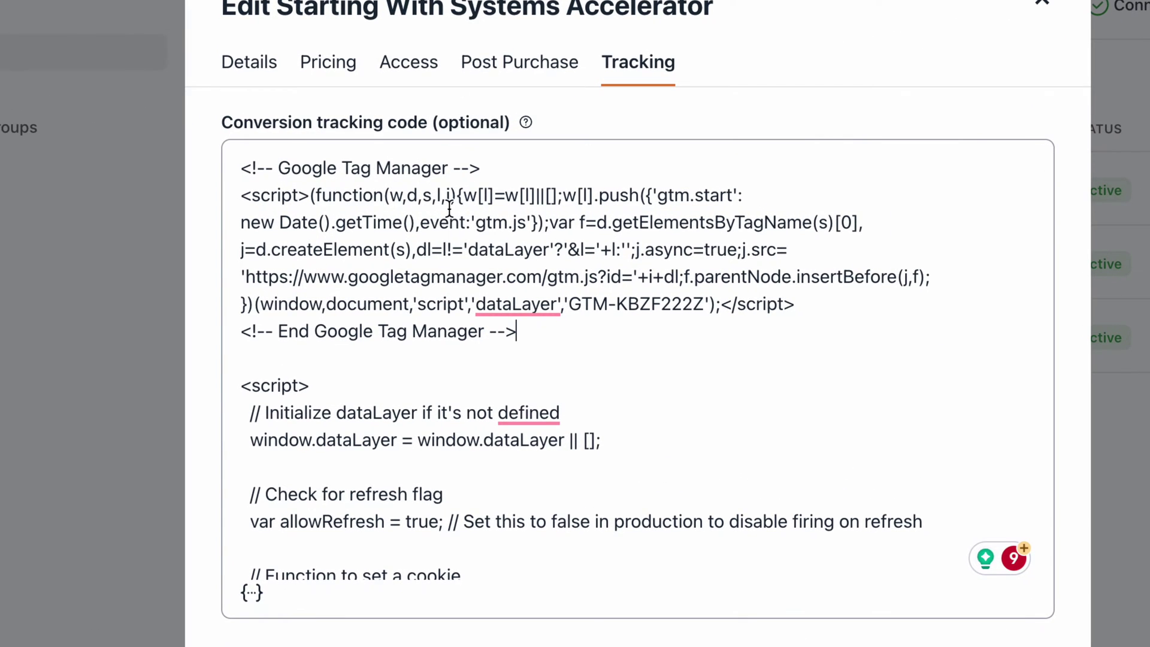
{"action": "left_click_drag", "start_coordinate": [539, 329], "coordinate": [231, 162]}
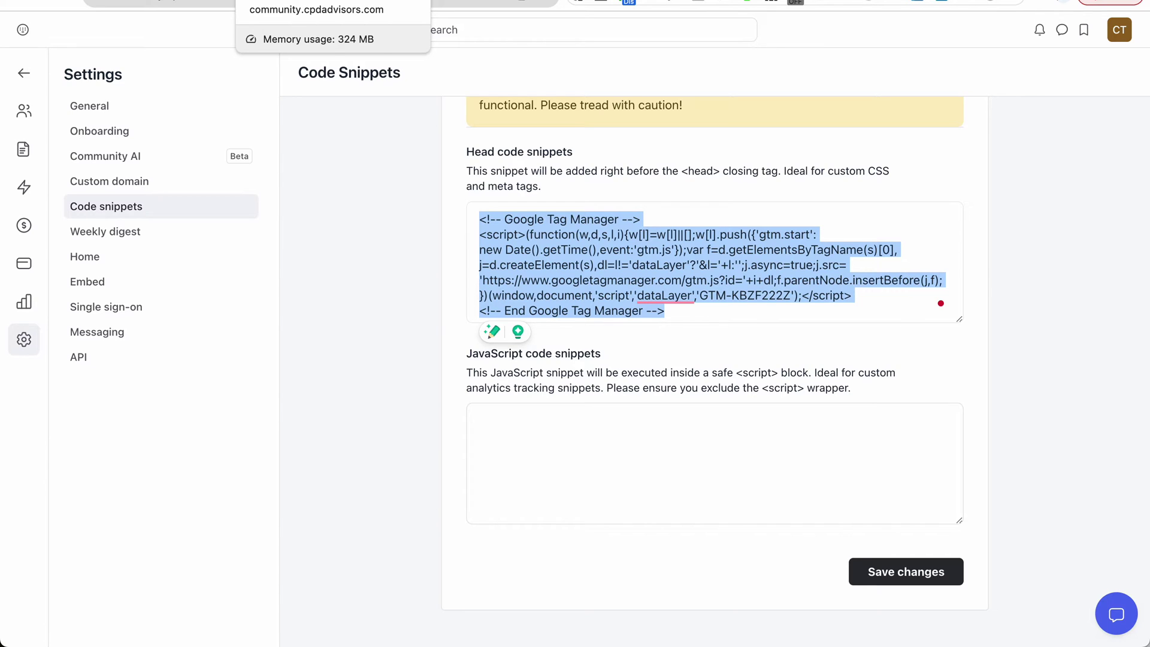
{"action": "left_click", "coordinate": [332, 3]}
{"action": "left_click", "coordinate": [563, 291]}
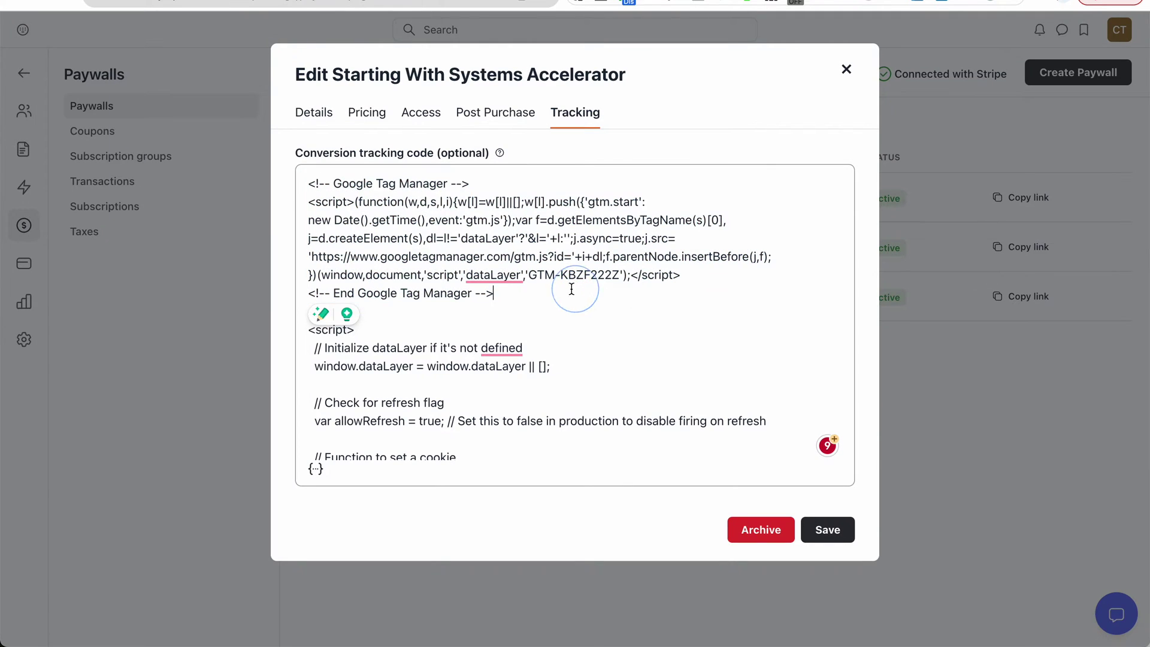
{"action": "scroll", "coordinate": [462, 329], "scroll_direction": "down", "scroll_amount": 1}
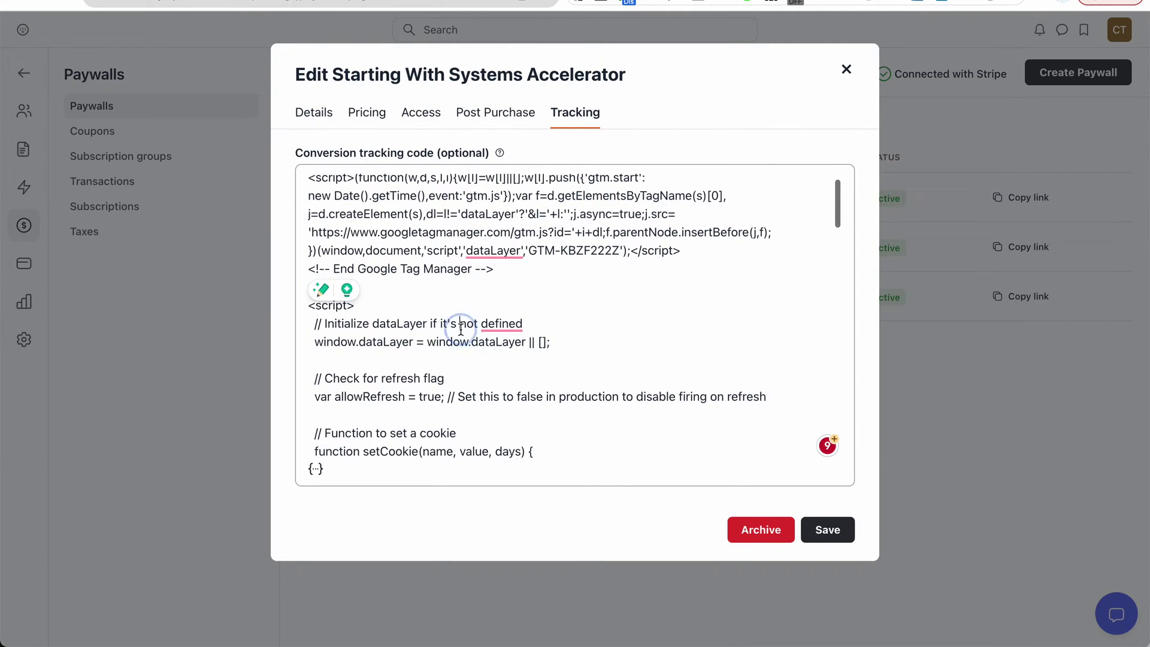
{"action": "left_click", "coordinate": [435, 309]}
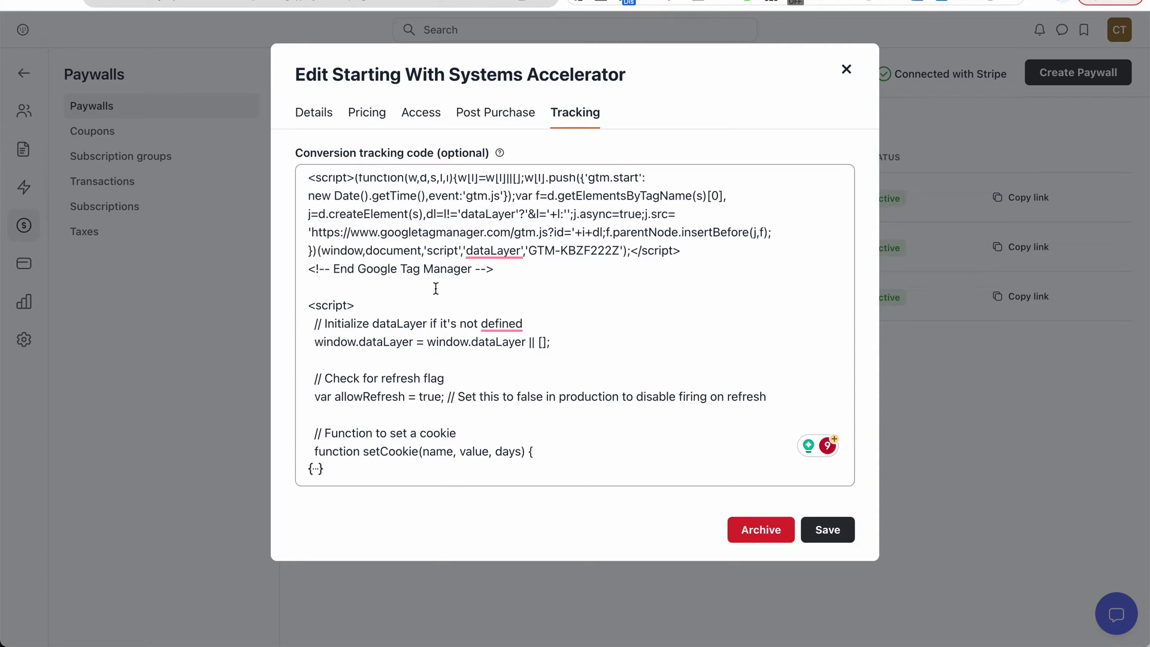
{"action": "scroll", "coordinate": [435, 309], "scroll_direction": "down", "scroll_amount": 2}
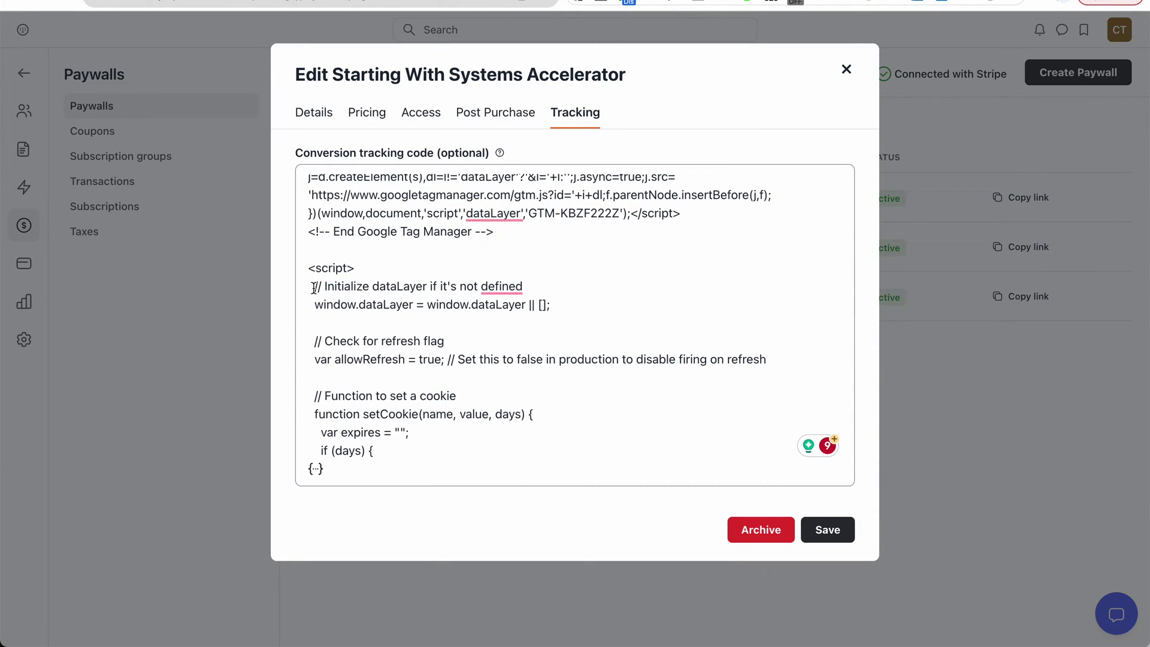
{"action": "left_click_drag", "start_coordinate": [313, 286], "coordinate": [579, 301]}
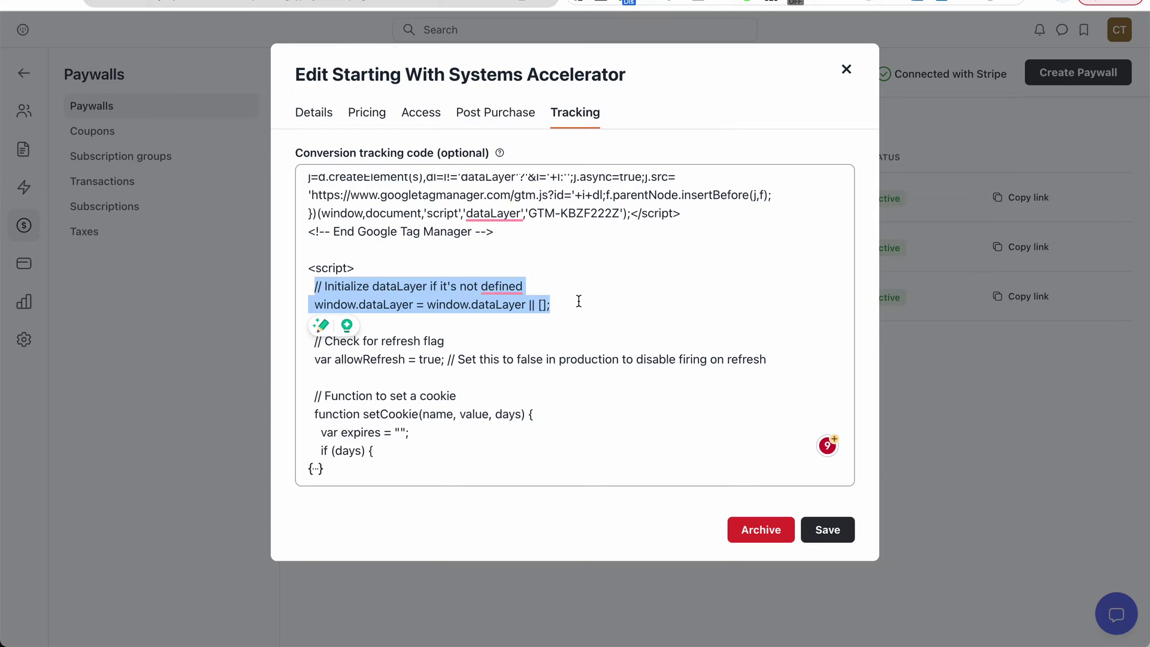
{"action": "left_click", "coordinate": [579, 300]}
{"action": "scroll", "coordinate": [561, 285], "scroll_direction": "down", "scroll_amount": 1}
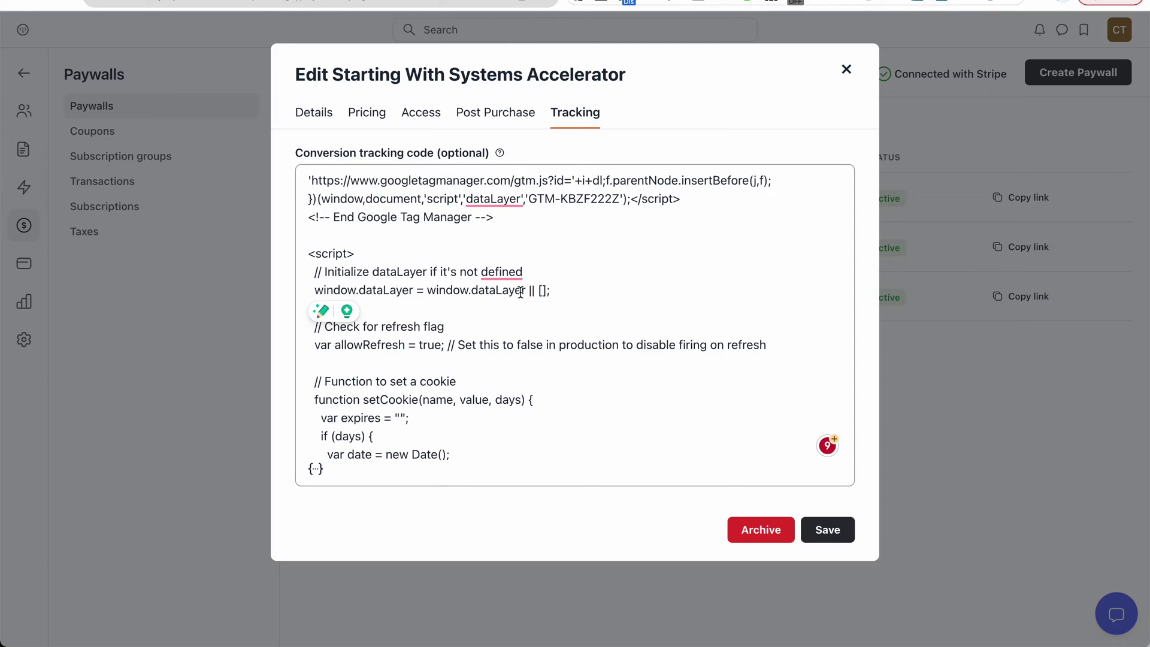
{"action": "scroll", "coordinate": [495, 278], "scroll_direction": "down", "scroll_amount": 1}
{"action": "mouse_move", "coordinate": [314, 306]}
{"action": "left_mouse_down"}
{"action": "mouse_move", "coordinate": [797, 331]}
{"action": "mouse_move", "coordinate": [334, 287]}
{"action": "mouse_move", "coordinate": [313, 303]}
{"action": "left_mouse_up"}
{"action": "left_click", "coordinate": [790, 330]}
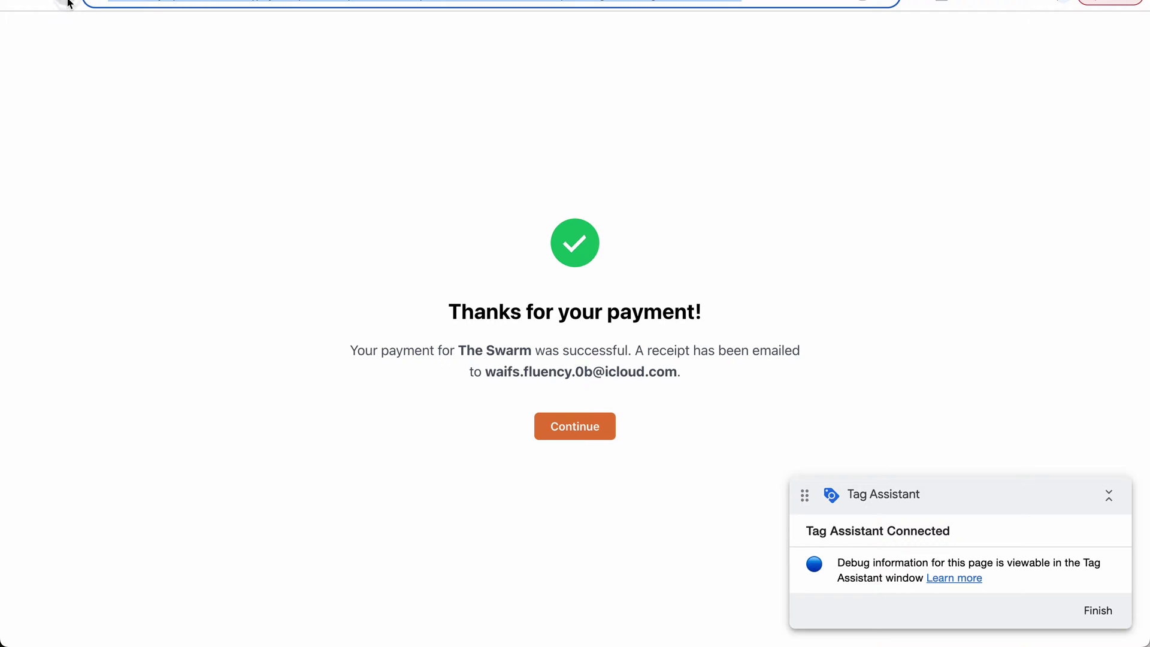
Step: Reload The Swarm thank-you page, run a 'gool' web search, then return to the thank-you page
{"action": "left_click", "coordinate": [68, 2]}
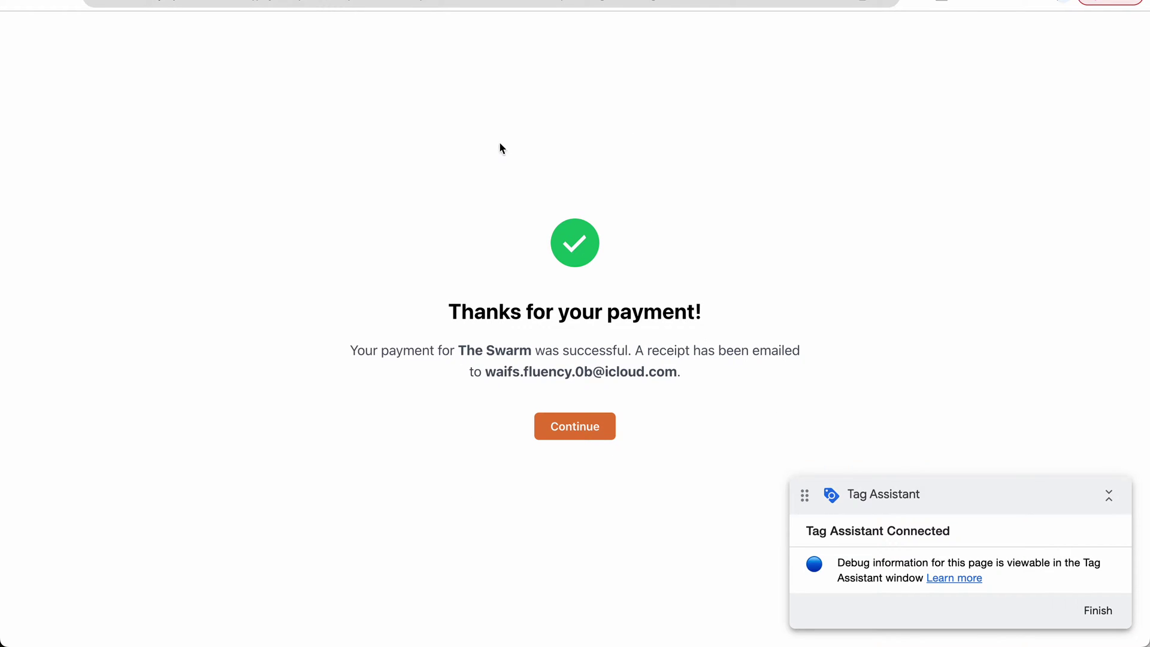
{"action": "left_click", "coordinate": [188, 5]}
{"action": "type", "text": "gool"}
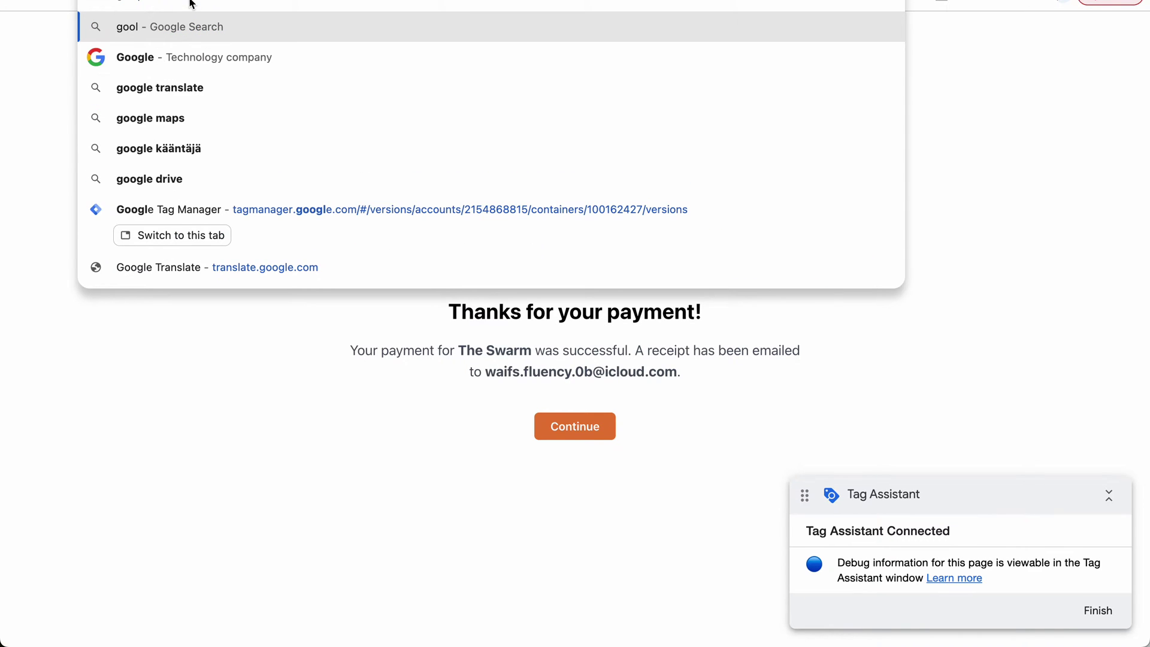
{"action": "left_click", "coordinate": [205, 51]}
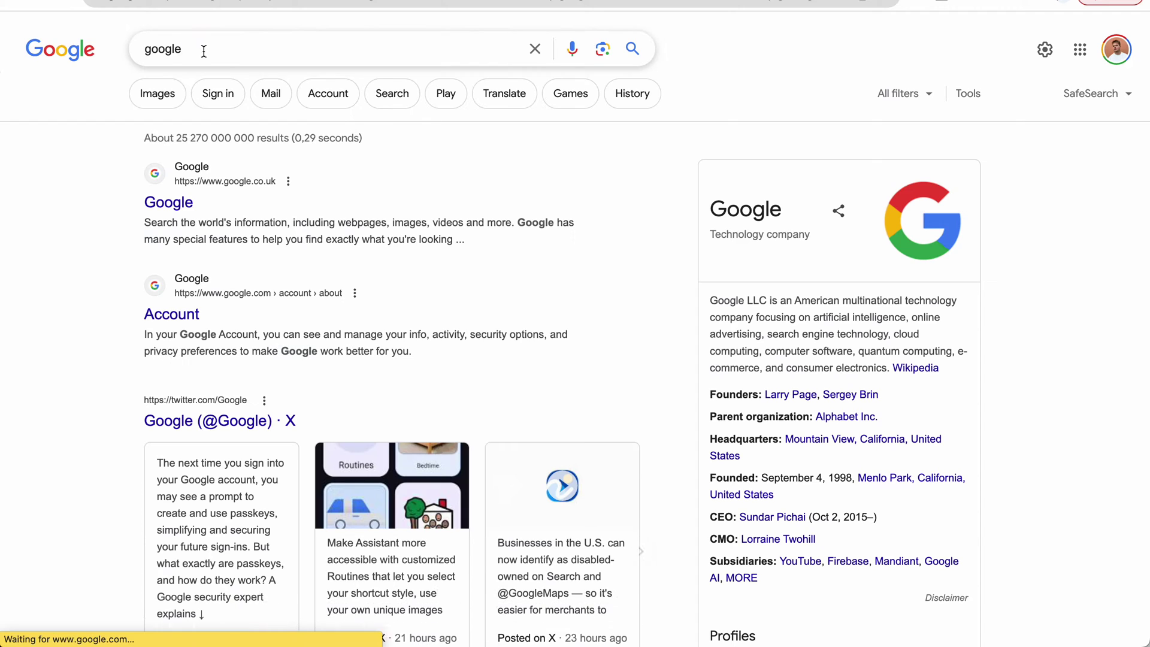
{"action": "left_click", "coordinate": [13, 5]}
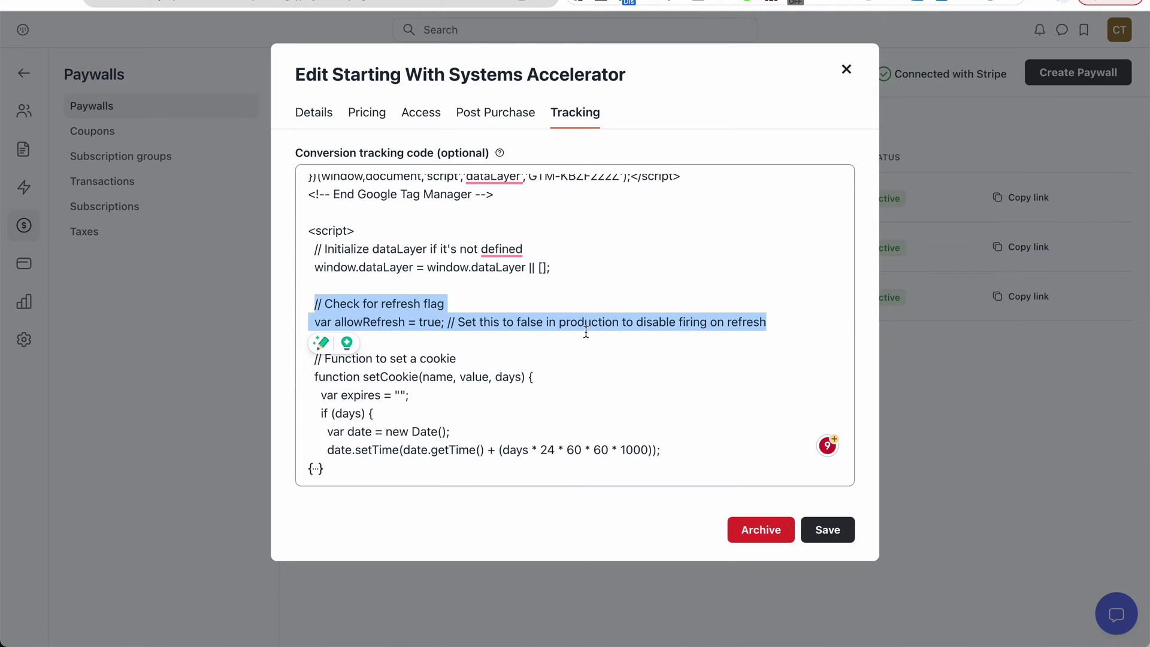
Step: Scroll through the paywall's conversion tracking code, reviewing its cookie functions and comments
{"action": "left_click", "coordinate": [584, 333]}
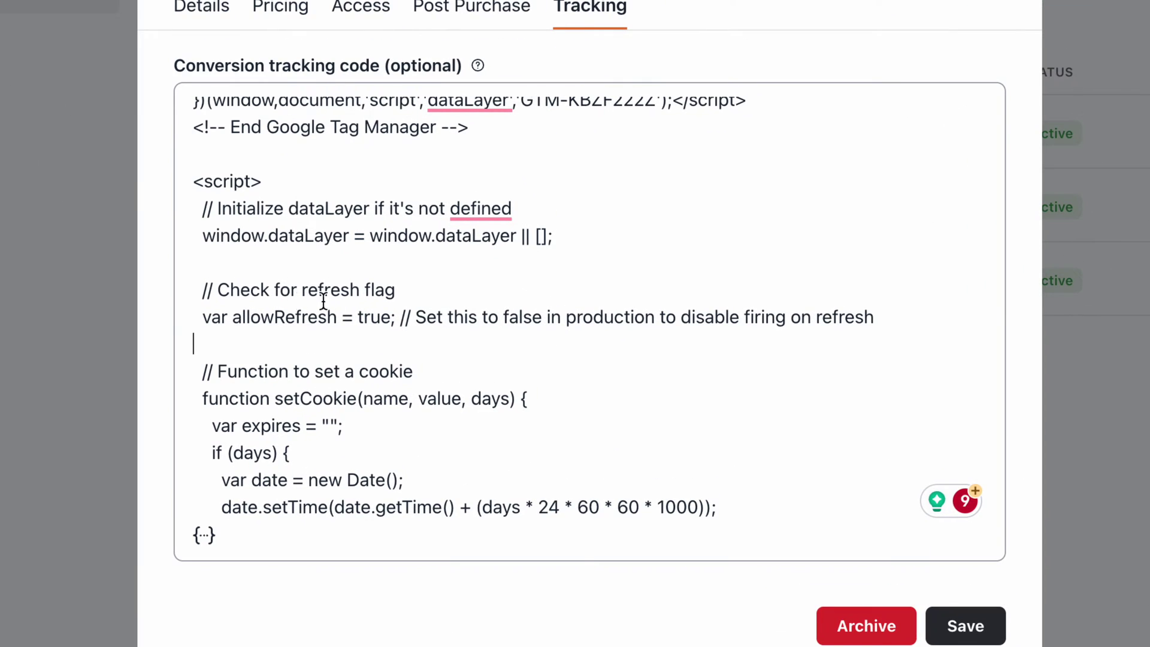
{"action": "scroll", "coordinate": [354, 310], "scroll_direction": "down", "scroll_amount": 1}
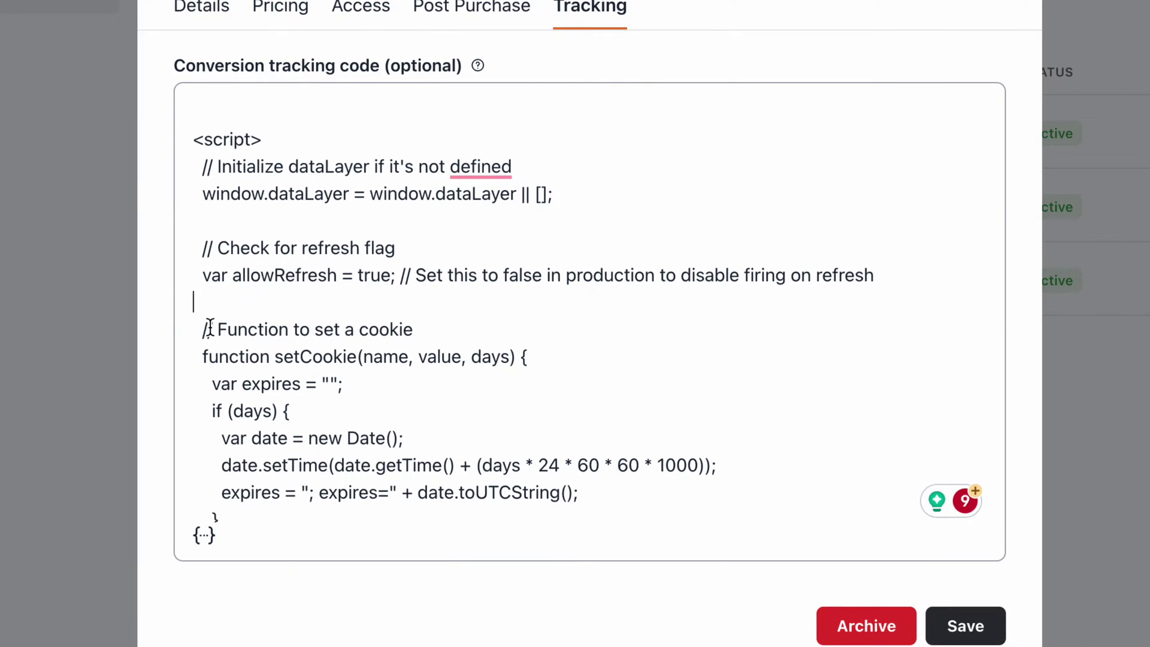
{"action": "left_click_drag", "start_coordinate": [210, 327], "coordinate": [462, 334]}
{"action": "left_click", "coordinate": [463, 332]}
{"action": "scroll", "coordinate": [470, 298], "scroll_direction": "down", "scroll_amount": 3}
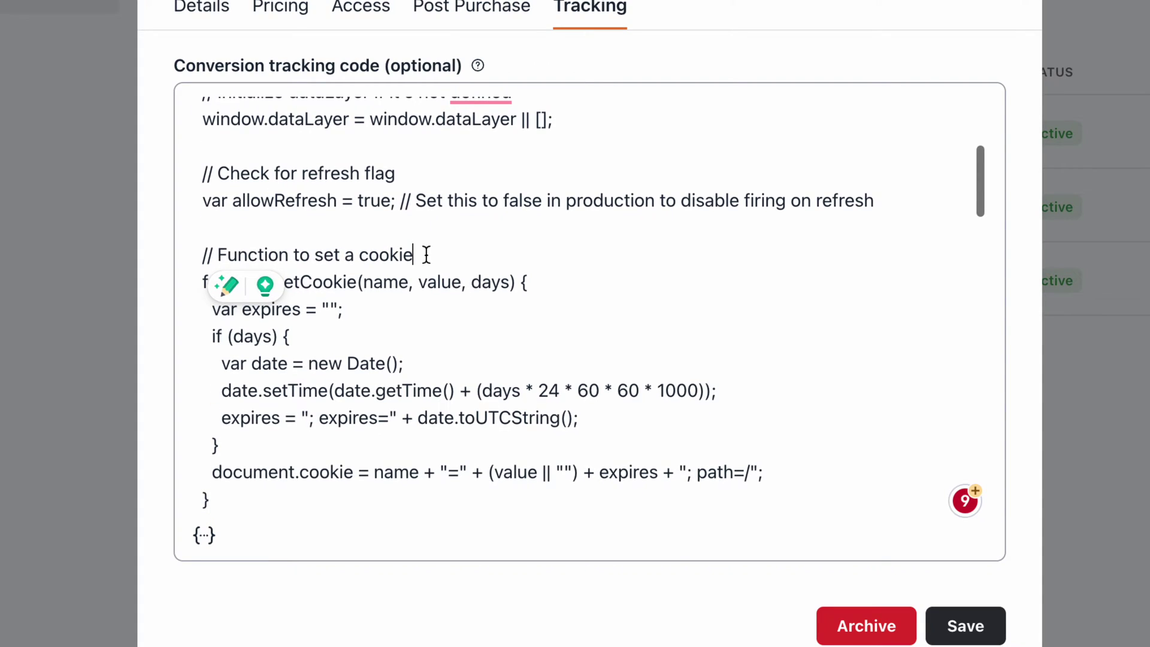
{"action": "scroll", "coordinate": [378, 249], "scroll_direction": "down", "scroll_amount": 2}
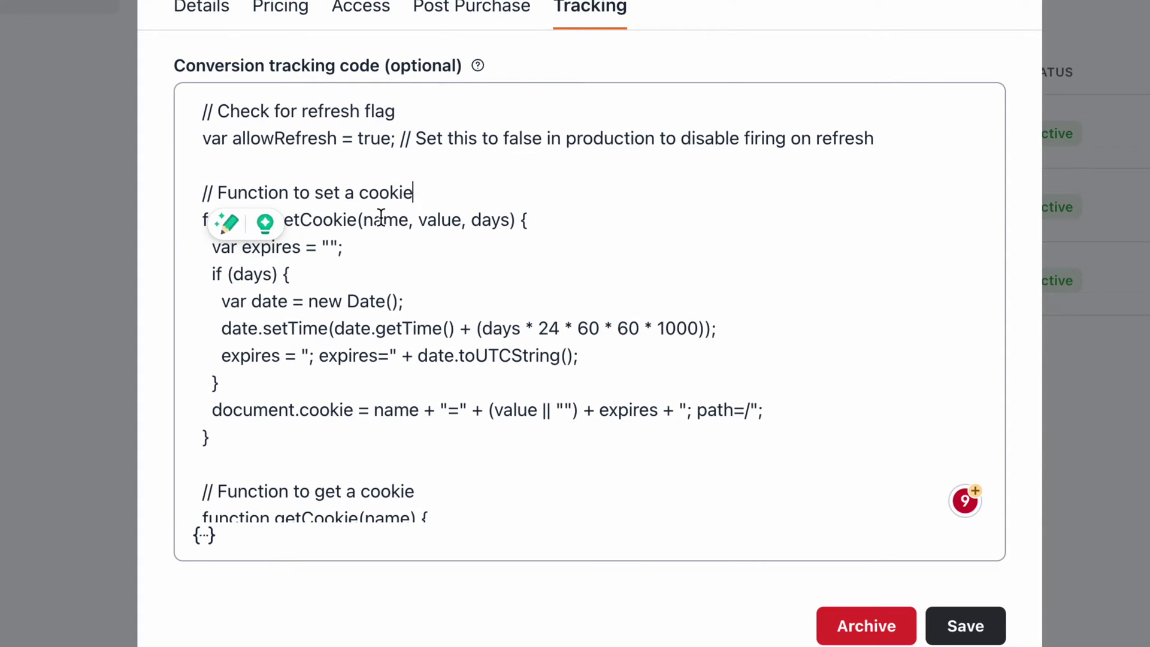
{"action": "scroll", "coordinate": [381, 217], "scroll_direction": "down", "scroll_amount": 1}
{"action": "scroll", "coordinate": [380, 217], "scroll_direction": "down", "scroll_amount": 1}
{"action": "scroll", "coordinate": [390, 173], "scroll_direction": "down", "scroll_amount": 5}
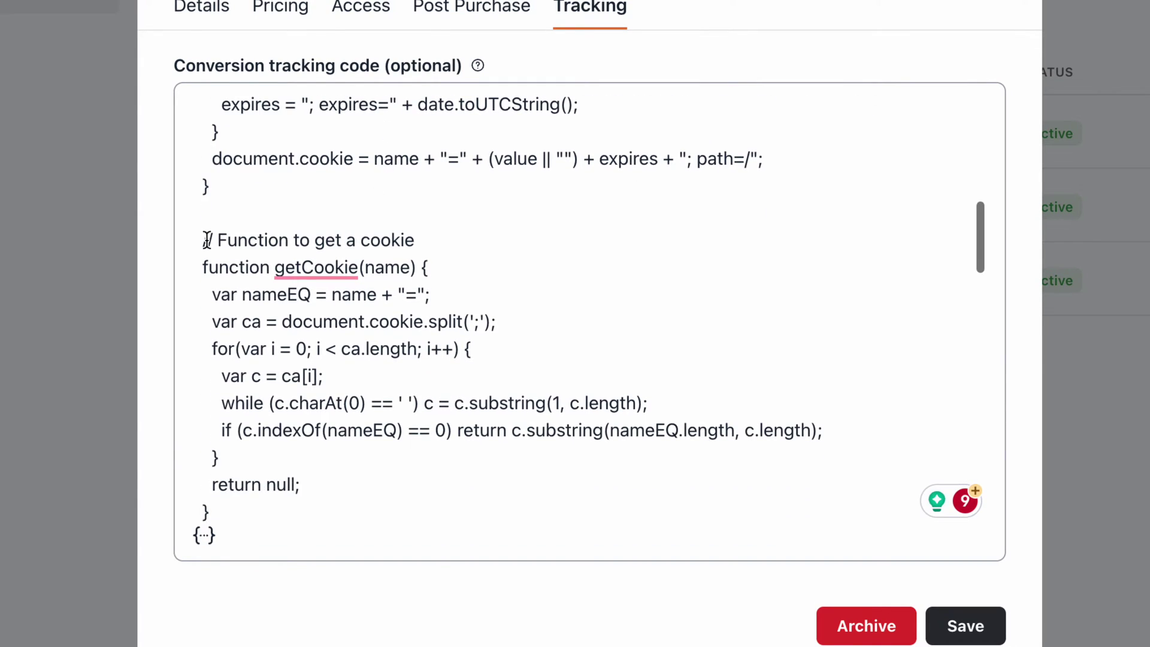
{"action": "left_click_drag", "start_coordinate": [207, 240], "coordinate": [367, 231]}
{"action": "left_click", "coordinate": [372, 231]}
{"action": "scroll", "coordinate": [384, 228], "scroll_direction": "down", "scroll_amount": 5}
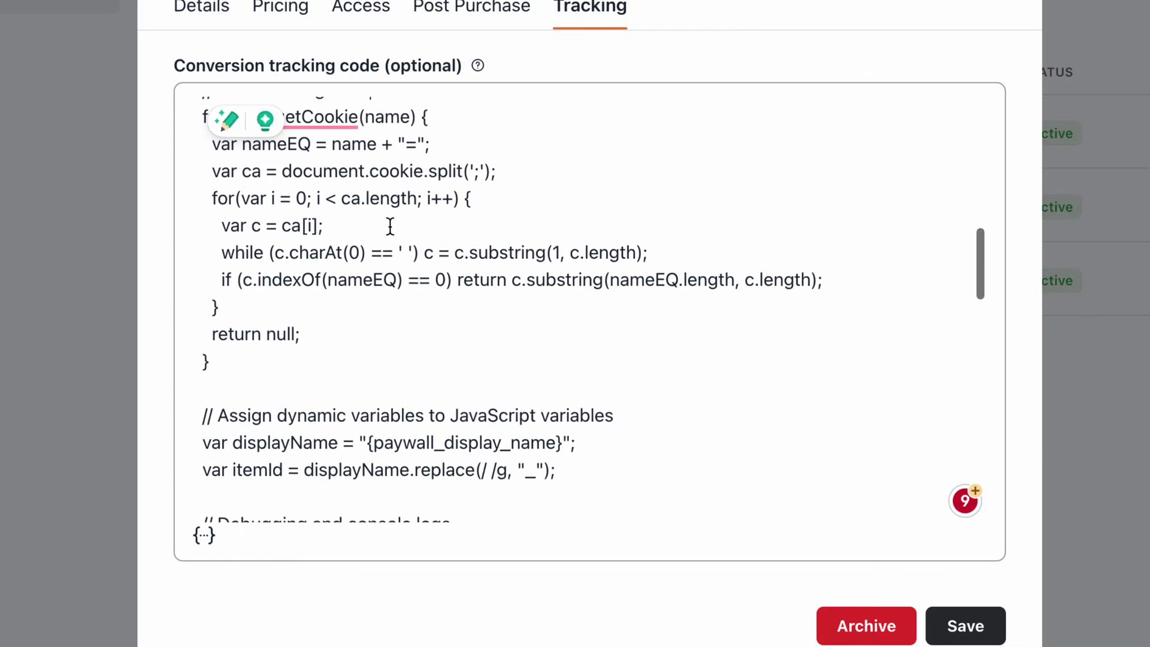
{"action": "scroll", "coordinate": [387, 230], "scroll_direction": "down", "scroll_amount": 4}
{"action": "scroll", "coordinate": [371, 258], "scroll_direction": "down", "scroll_amount": 2}
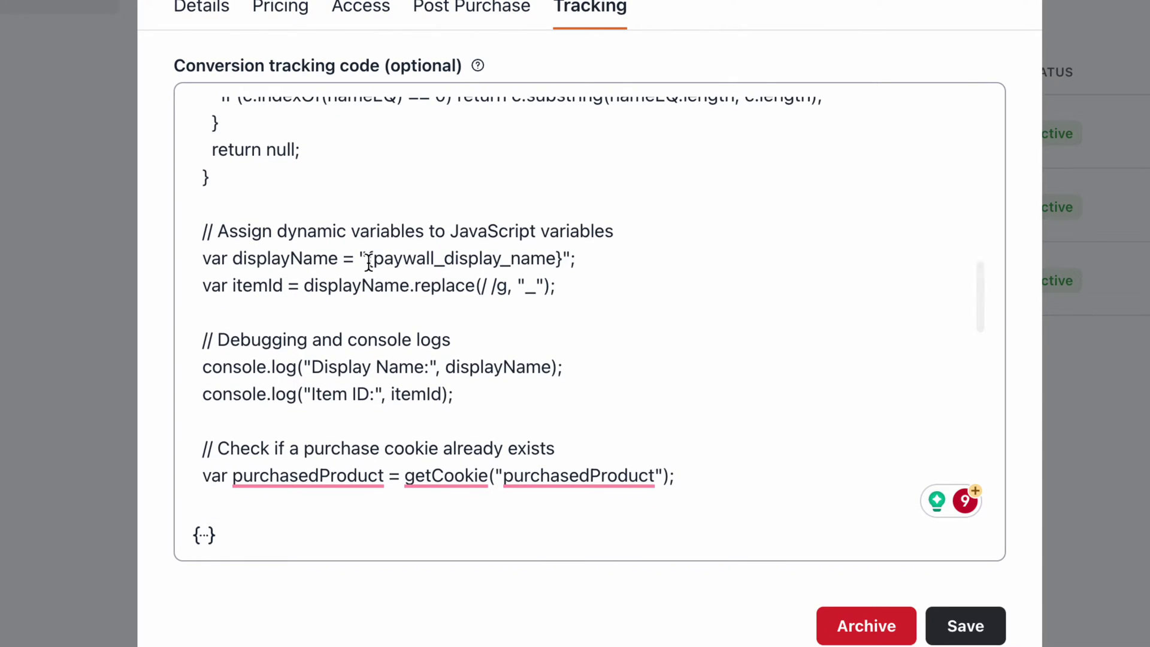
Step: Highlight the {paywall_display_name} placeholder and the itemId variable in the tracking code
{"action": "mouse_move", "coordinate": [368, 262]}
{"action": "left_mouse_down"}
{"action": "mouse_move", "coordinate": [563, 264]}
{"action": "mouse_move", "coordinate": [370, 264]}
{"action": "left_mouse_up"}
{"action": "left_click", "coordinate": [563, 264]}
{"action": "left_click", "coordinate": [369, 261]}
{"action": "scroll", "coordinate": [380, 240], "scroll_direction": "down", "scroll_amount": 1}
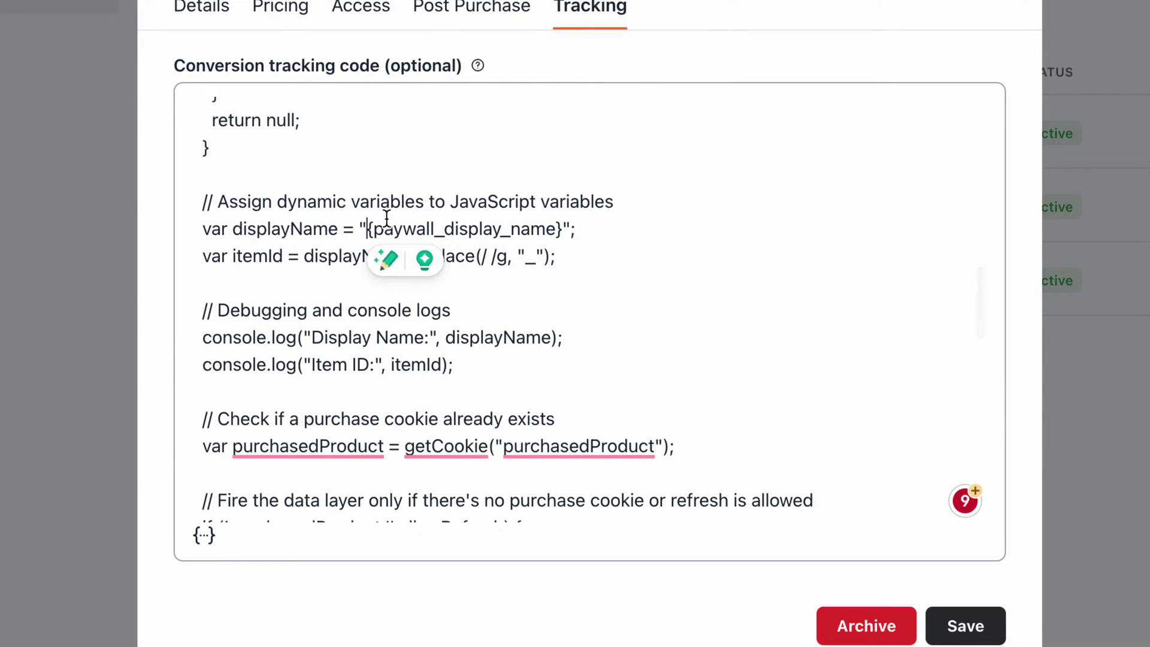
{"action": "left_click_drag", "start_coordinate": [367, 228], "coordinate": [562, 228]}
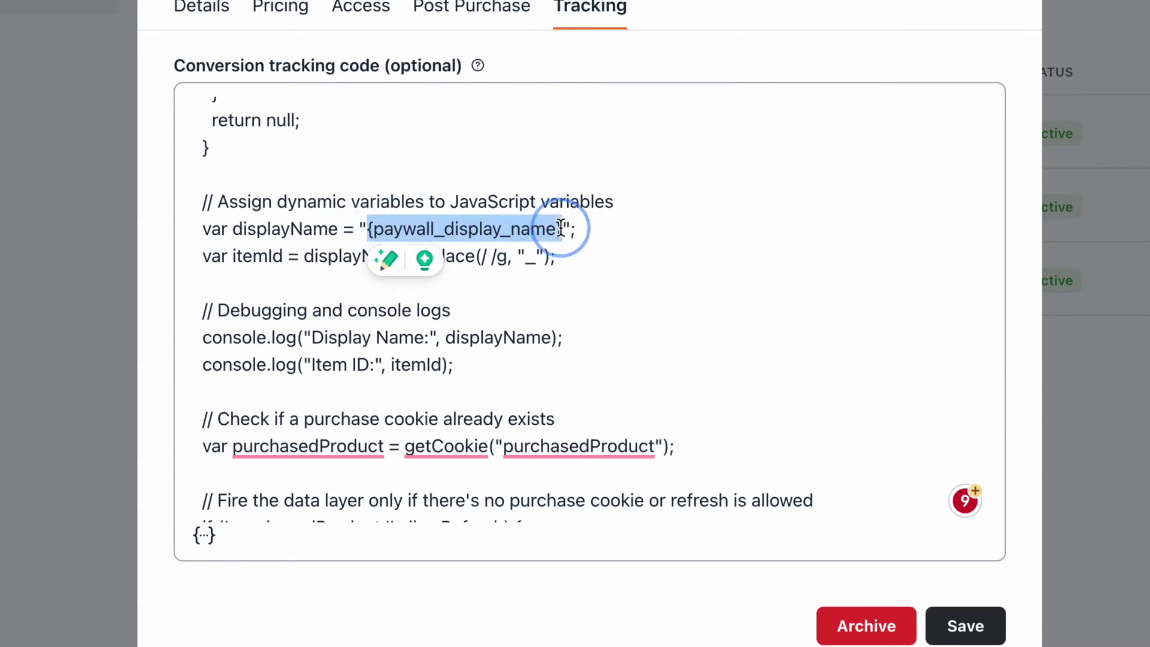
{"action": "left_click", "coordinate": [462, 222]}
{"action": "scroll", "coordinate": [472, 185], "scroll_direction": "down", "scroll_amount": 1}
{"action": "left_click", "coordinate": [500, 204]}
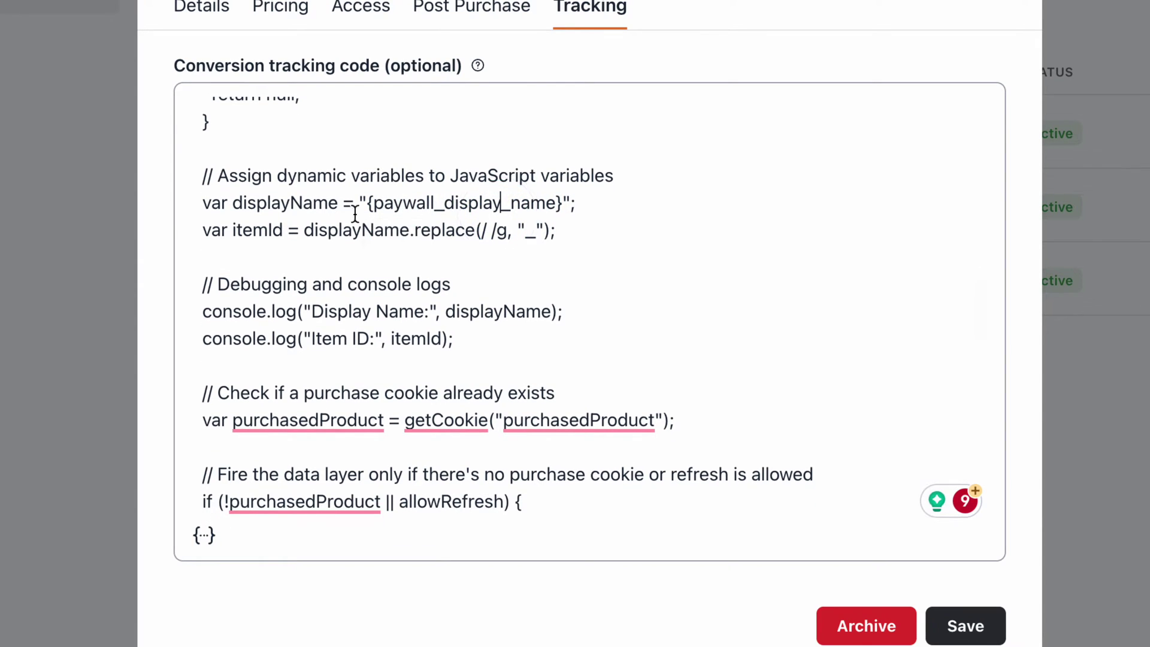
{"action": "double_click", "coordinate": [244, 228]}
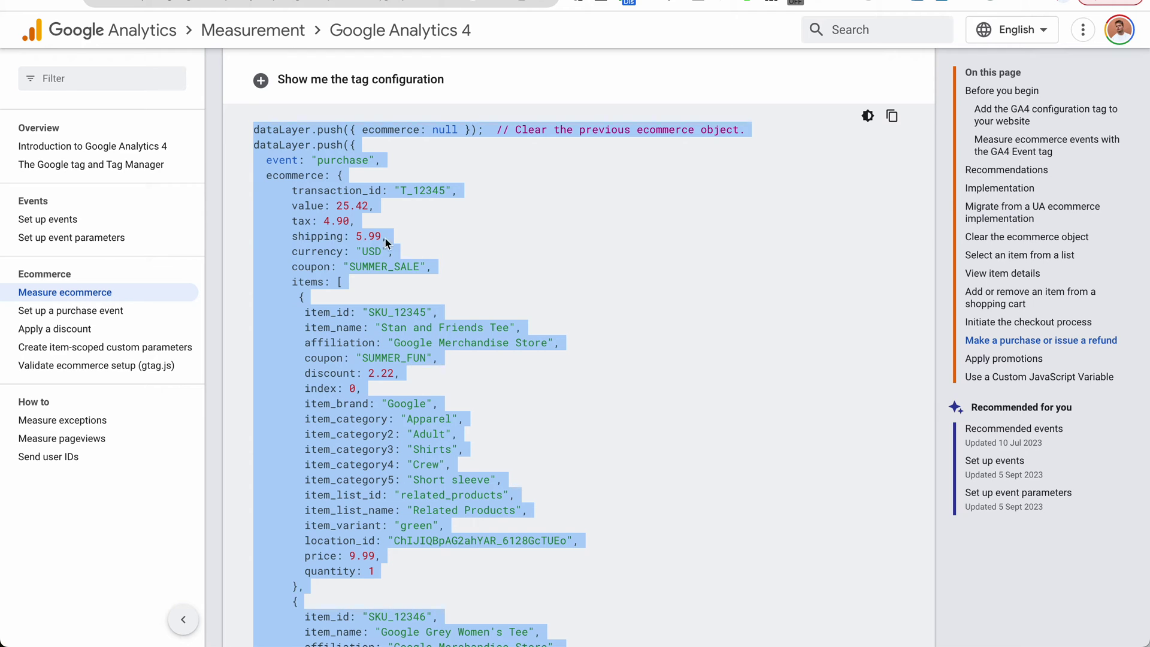
Step: Review the GA4 purchase dataLayer.push example, highlighting item_id and its value SKU_12345
{"action": "left_click", "coordinate": [335, 188]}
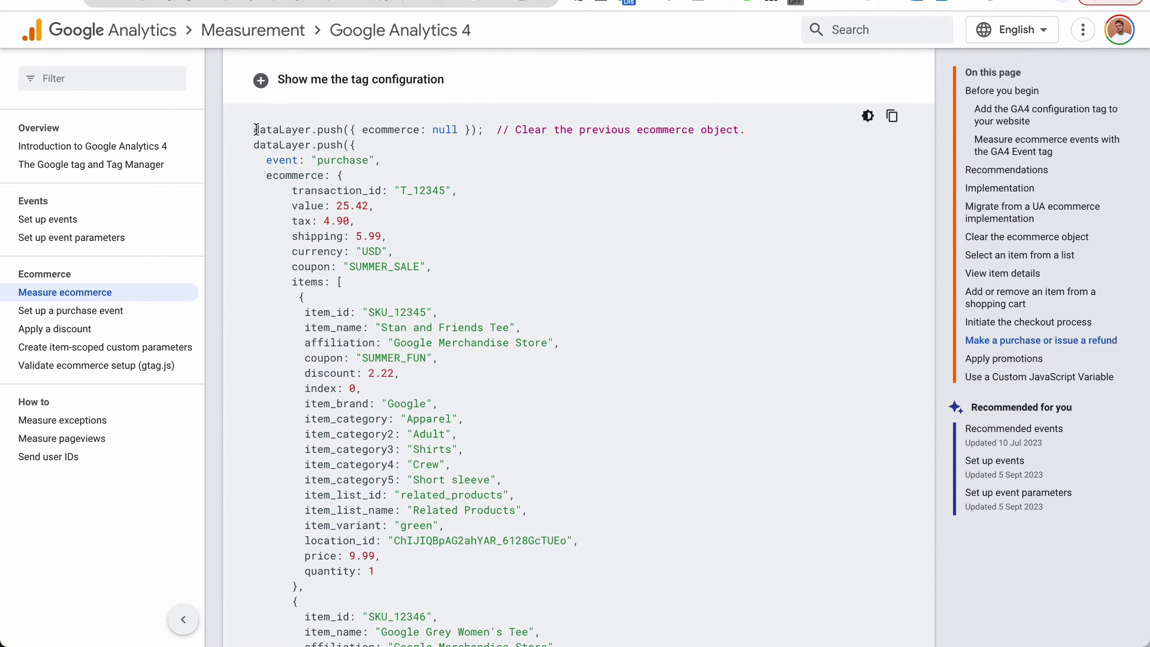
{"action": "left_click_drag", "start_coordinate": [256, 129], "coordinate": [413, 221]}
{"action": "left_click", "coordinate": [413, 222]}
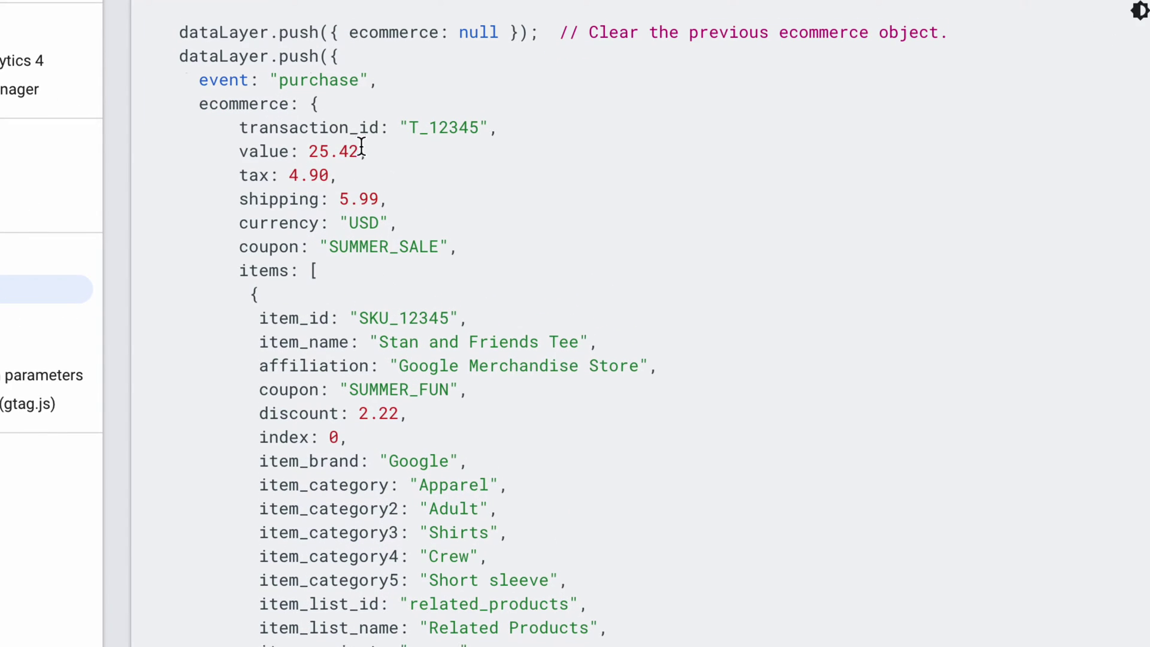
{"action": "scroll", "coordinate": [361, 147], "scroll_direction": "down", "scroll_amount": 3}
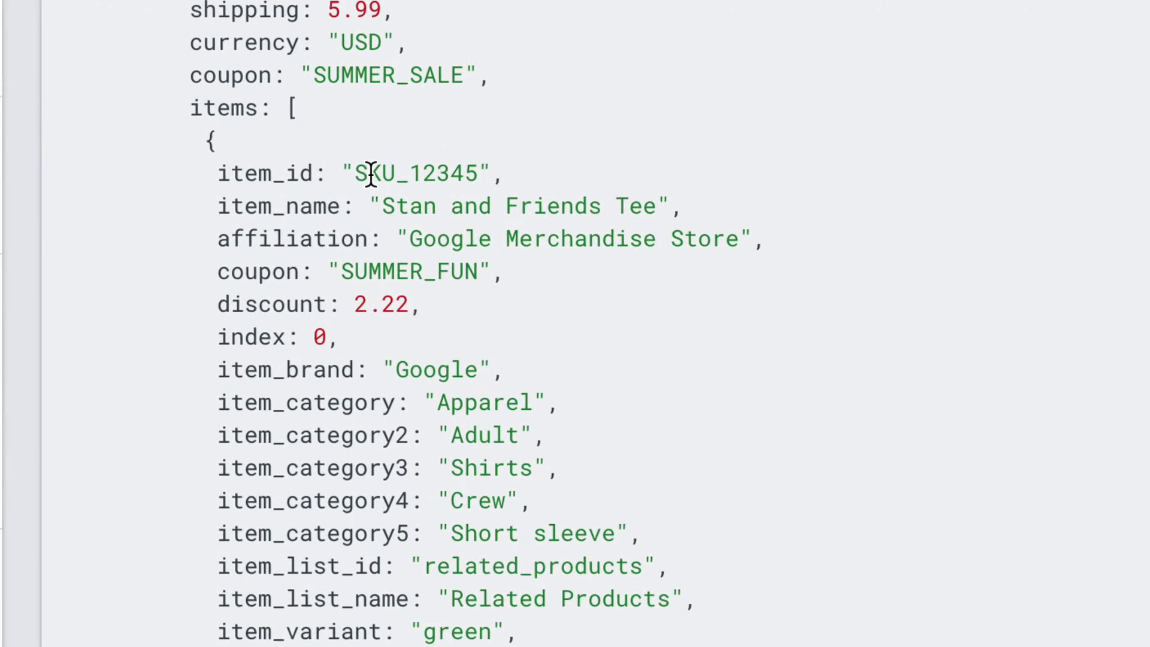
{"action": "double_click", "coordinate": [255, 173]}
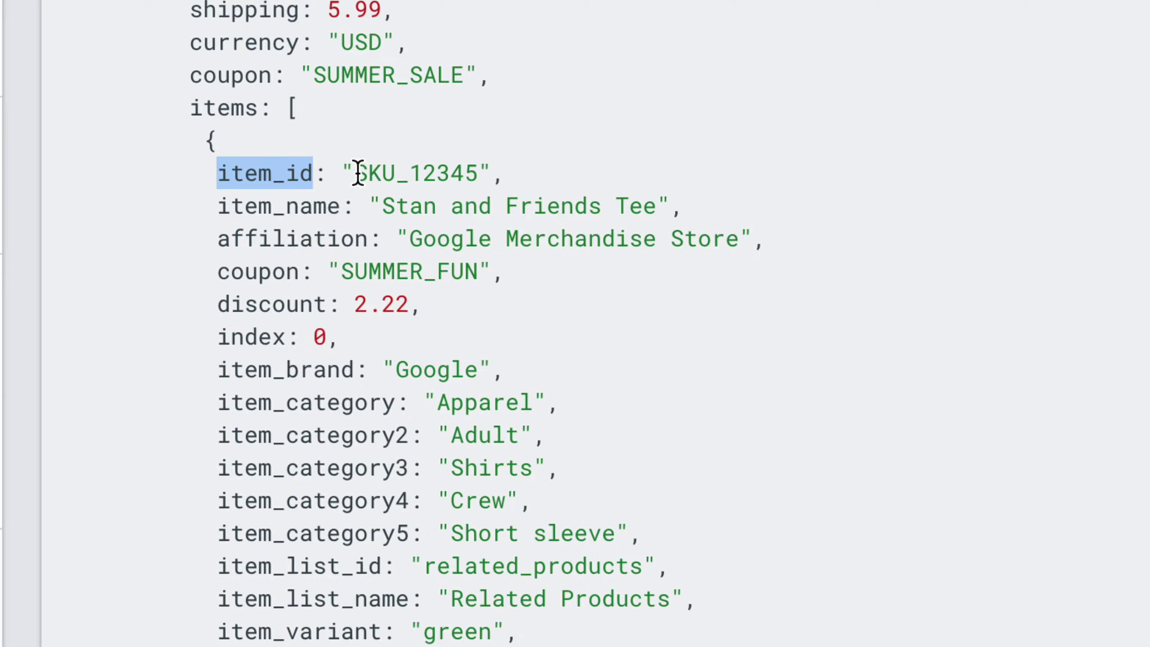
{"action": "left_click_drag", "start_coordinate": [358, 174], "coordinate": [472, 174]}
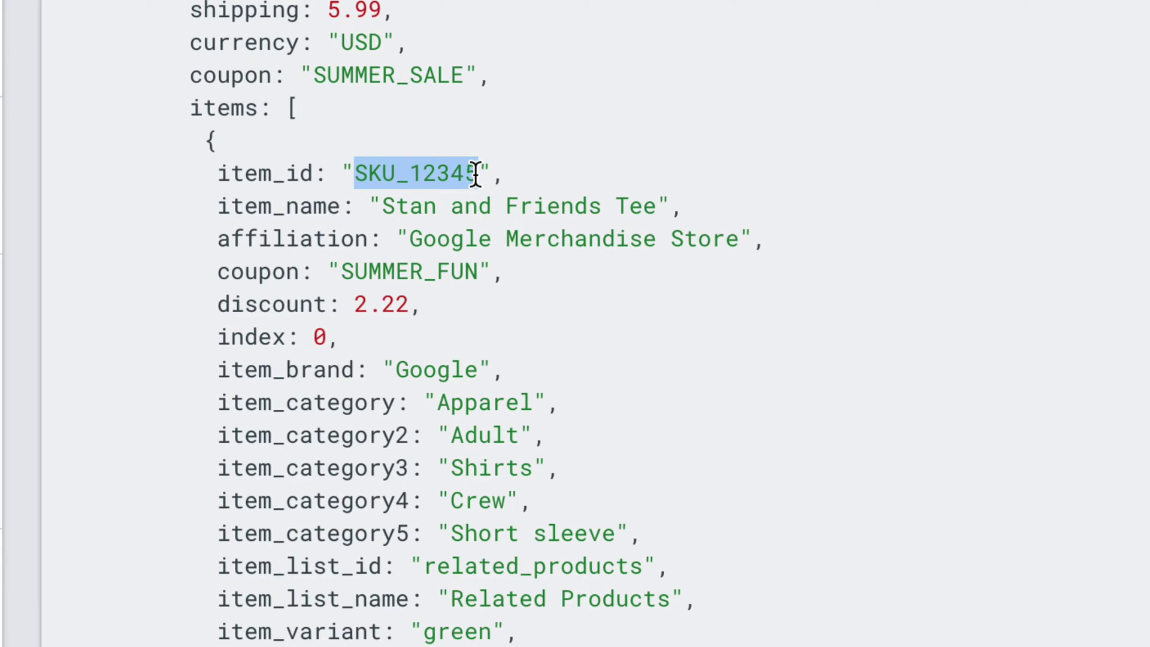
{"action": "left_click", "coordinate": [475, 173]}
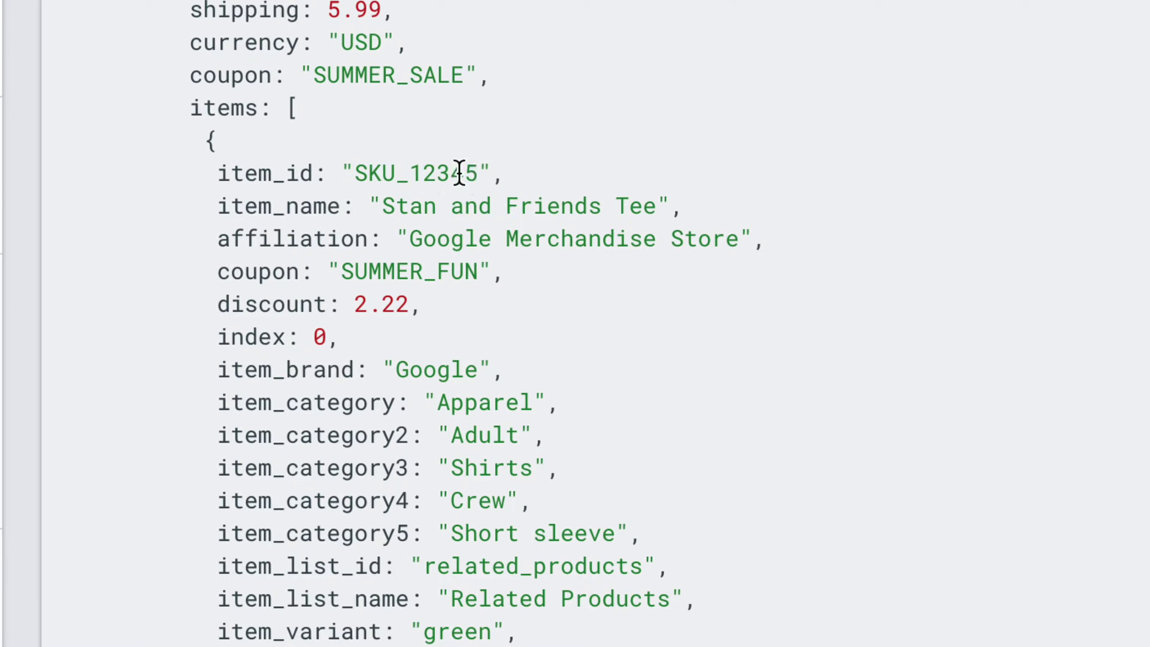
{"action": "left_click_drag", "start_coordinate": [356, 173], "coordinate": [462, 171]}
{"action": "left_click", "coordinate": [379, 173]}
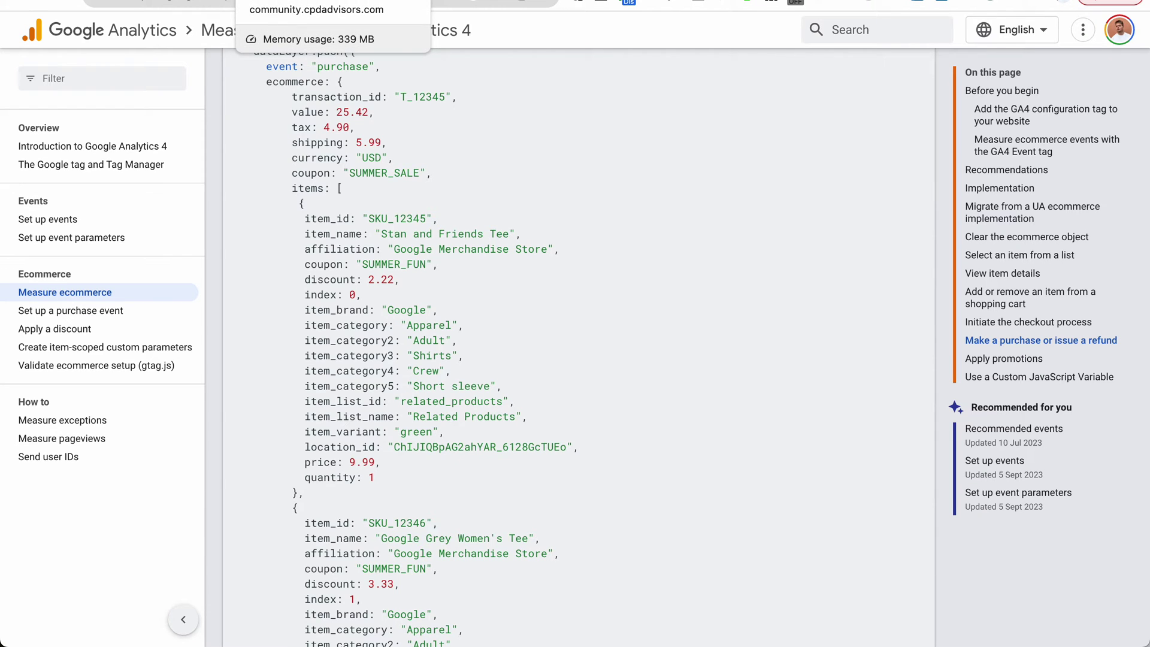
Step: Return to the paywall tracking code and highlight the display-name placeholder and underscore replacement
{"action": "left_click", "coordinate": [312, 3]}
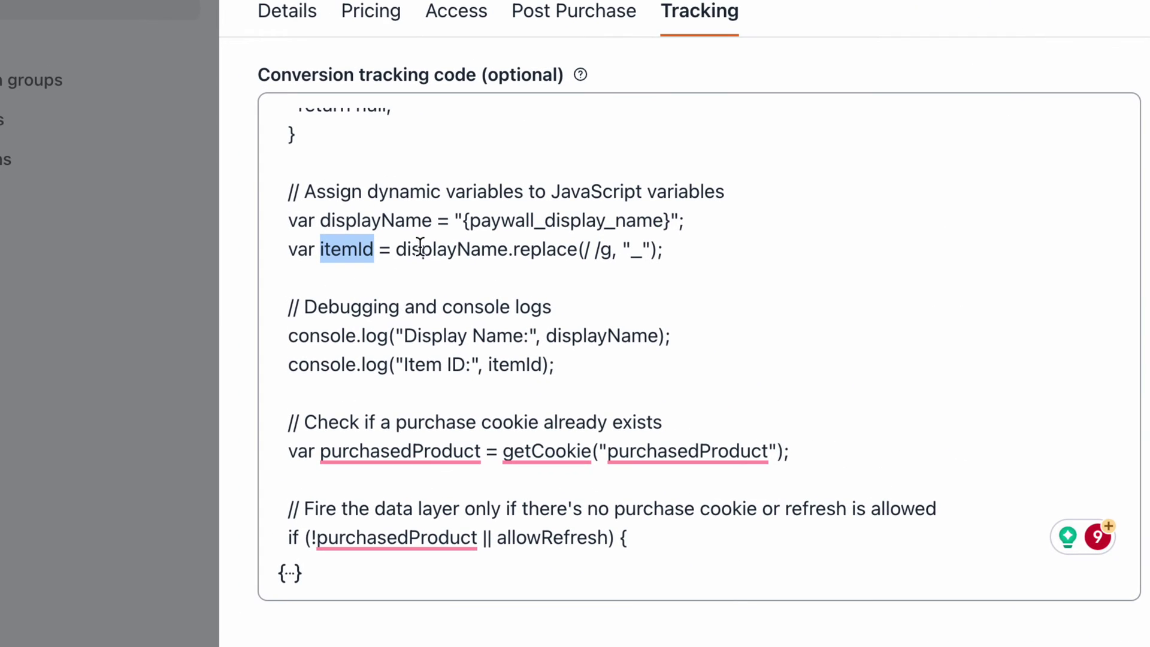
{"action": "left_click", "coordinate": [397, 261]}
{"action": "left_click_drag", "start_coordinate": [463, 221], "coordinate": [666, 223]}
{"action": "double_click", "coordinate": [636, 250]}
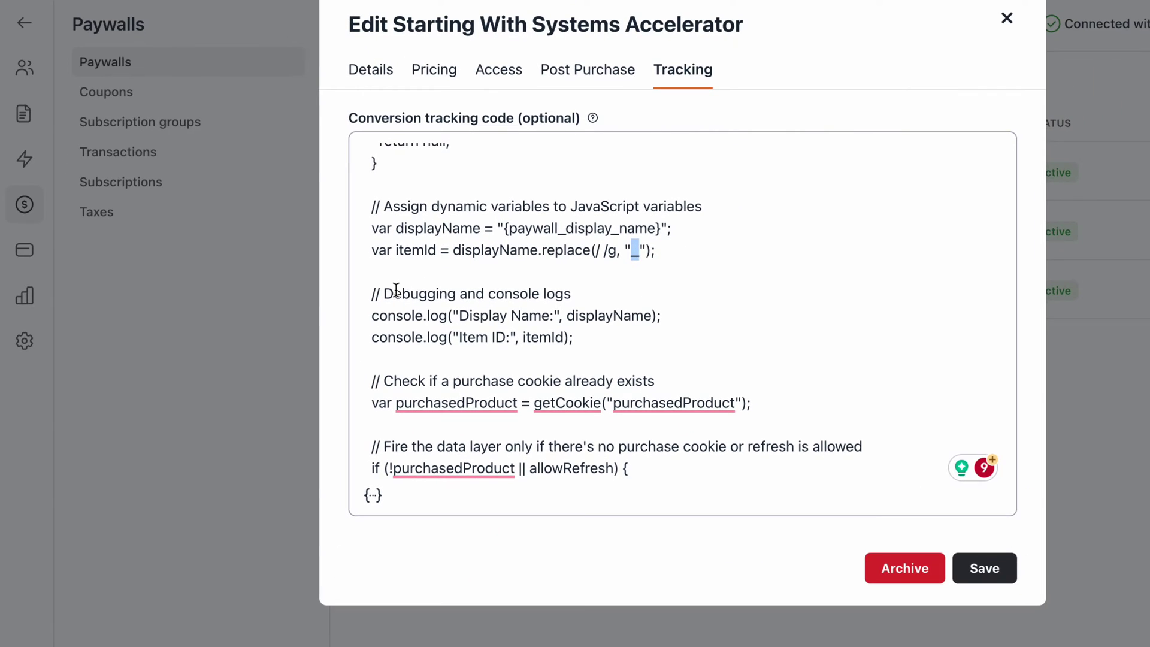
{"action": "left_click_drag", "start_coordinate": [396, 290], "coordinate": [649, 329]}
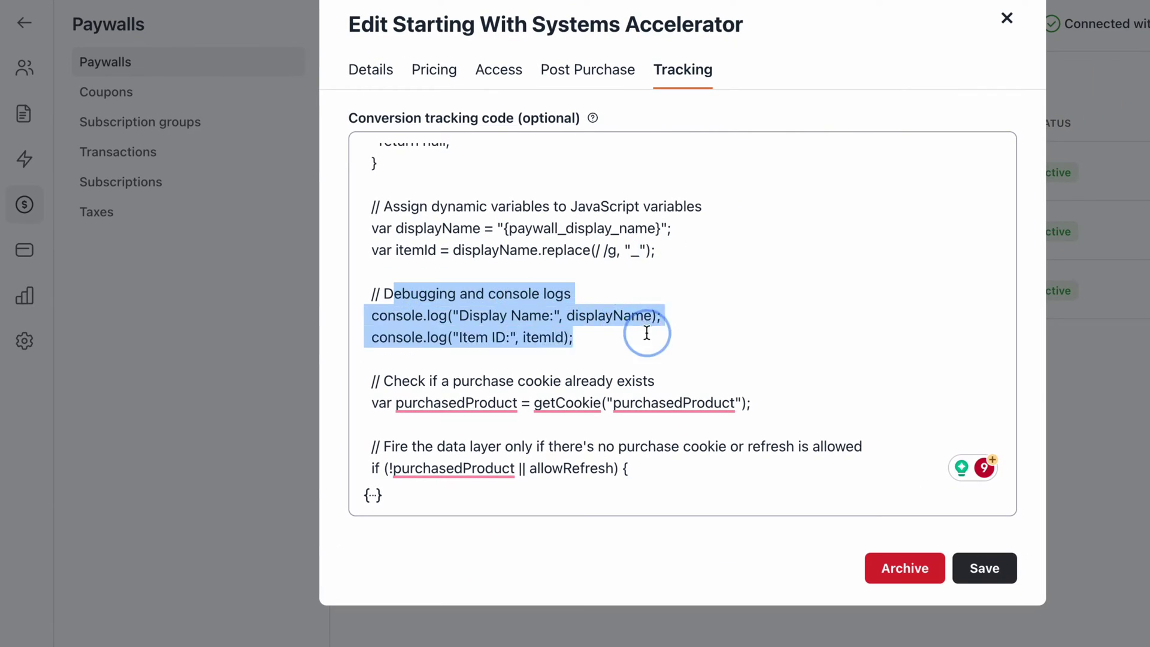
{"action": "left_click", "coordinate": [652, 277]}
Step: Scroll down to the dataLayer.push purchase block, checking the purchase cookie and member_email lines
{"action": "scroll", "coordinate": [653, 276], "scroll_direction": "down", "scroll_amount": 3}
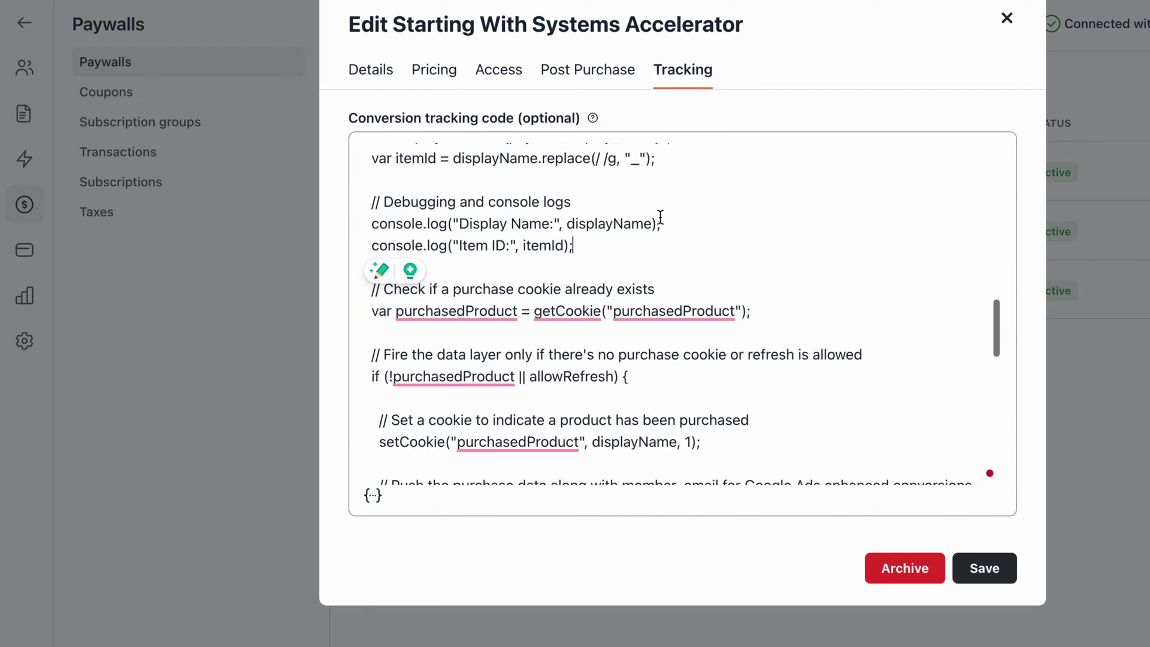
{"action": "scroll", "coordinate": [659, 222], "scroll_direction": "down", "scroll_amount": 1}
{"action": "left_click_drag", "start_coordinate": [779, 286], "coordinate": [779, 247]}
{"action": "left_click", "coordinate": [783, 282]}
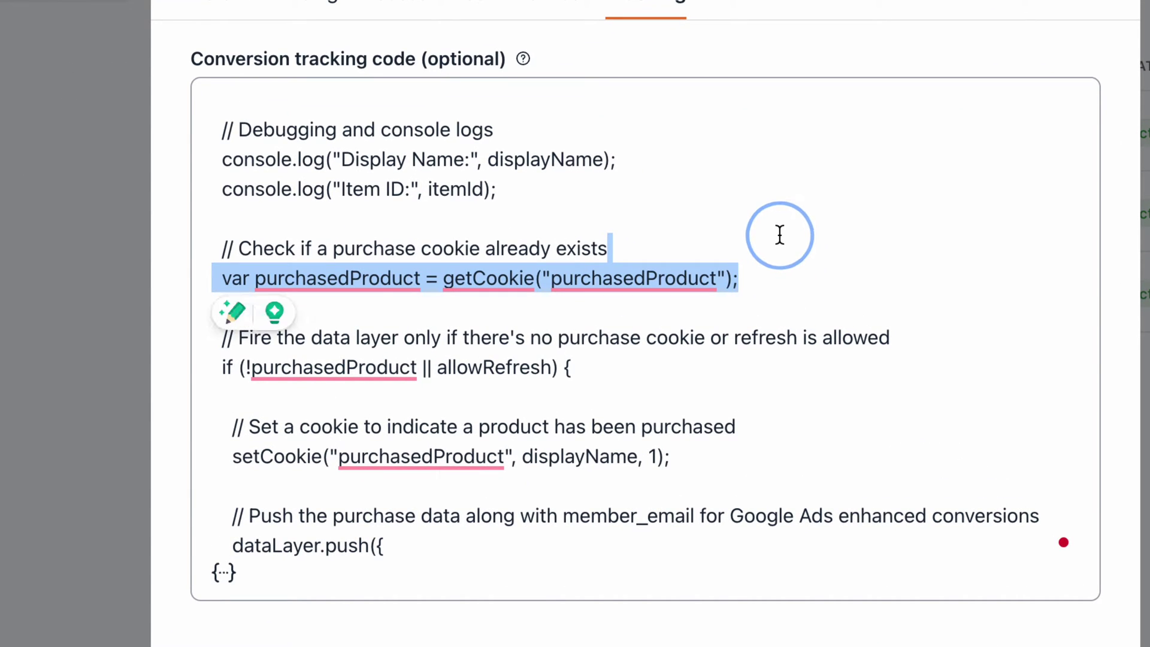
{"action": "left_click", "coordinate": [776, 280]}
{"action": "scroll", "coordinate": [783, 262], "scroll_direction": "down", "scroll_amount": 2}
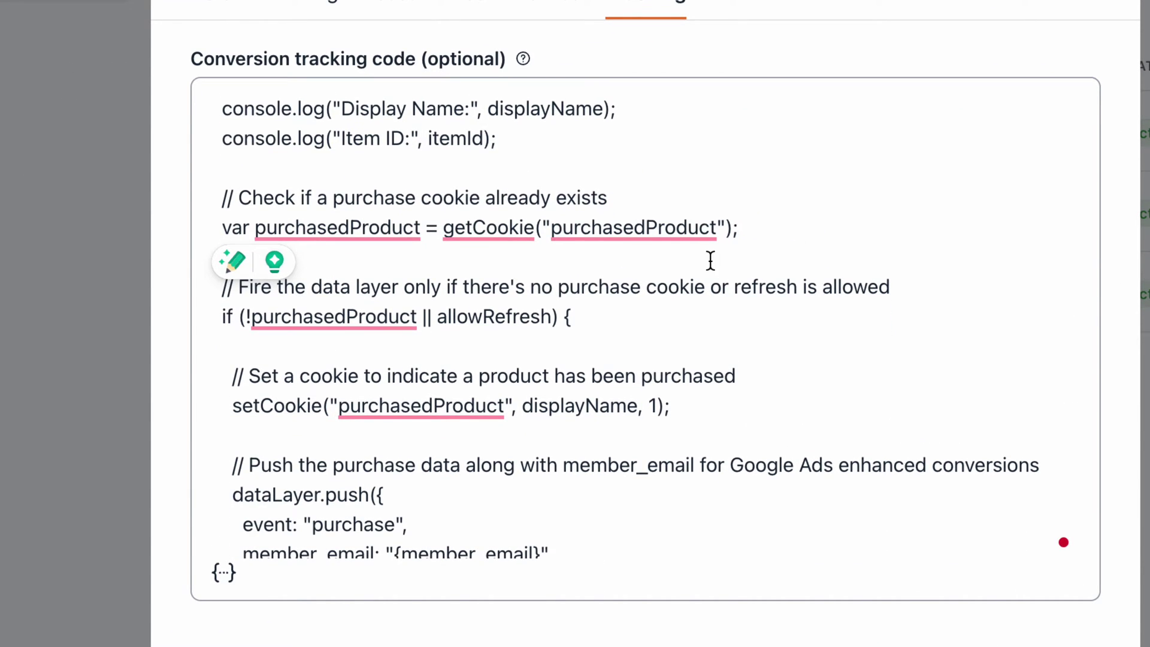
{"action": "scroll", "coordinate": [662, 313], "scroll_direction": "down", "scroll_amount": 3}
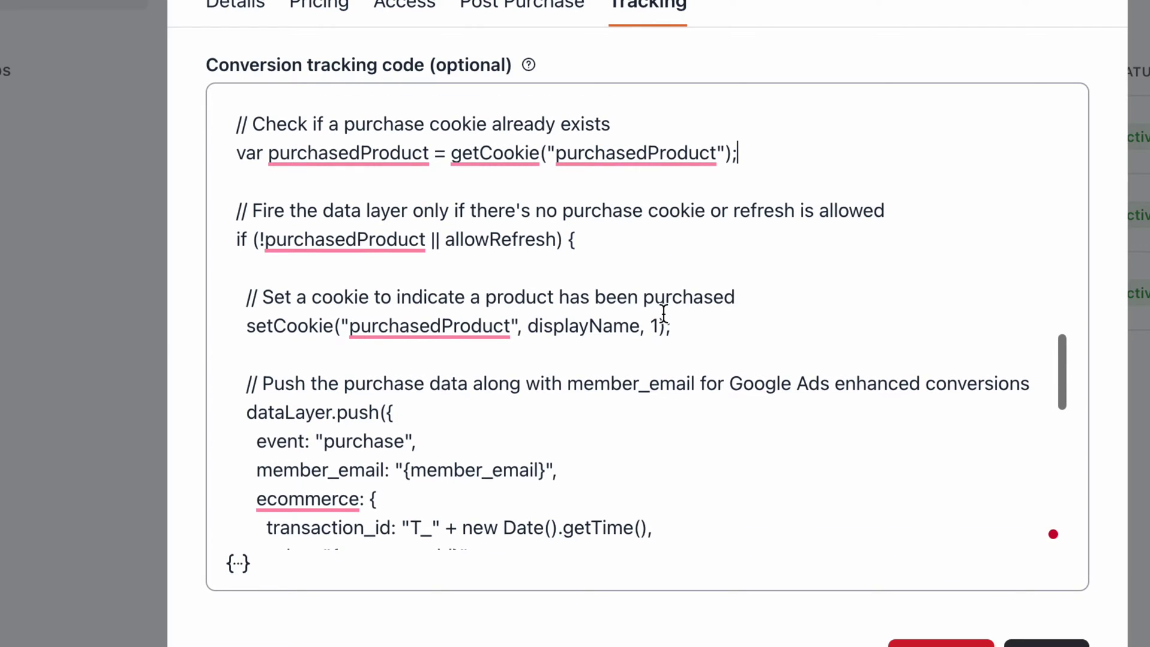
{"action": "left_click_drag", "start_coordinate": [689, 324], "coordinate": [685, 295]}
{"action": "scroll", "coordinate": [685, 296], "scroll_direction": "down", "scroll_amount": 3}
{"action": "left_click", "coordinate": [687, 299]}
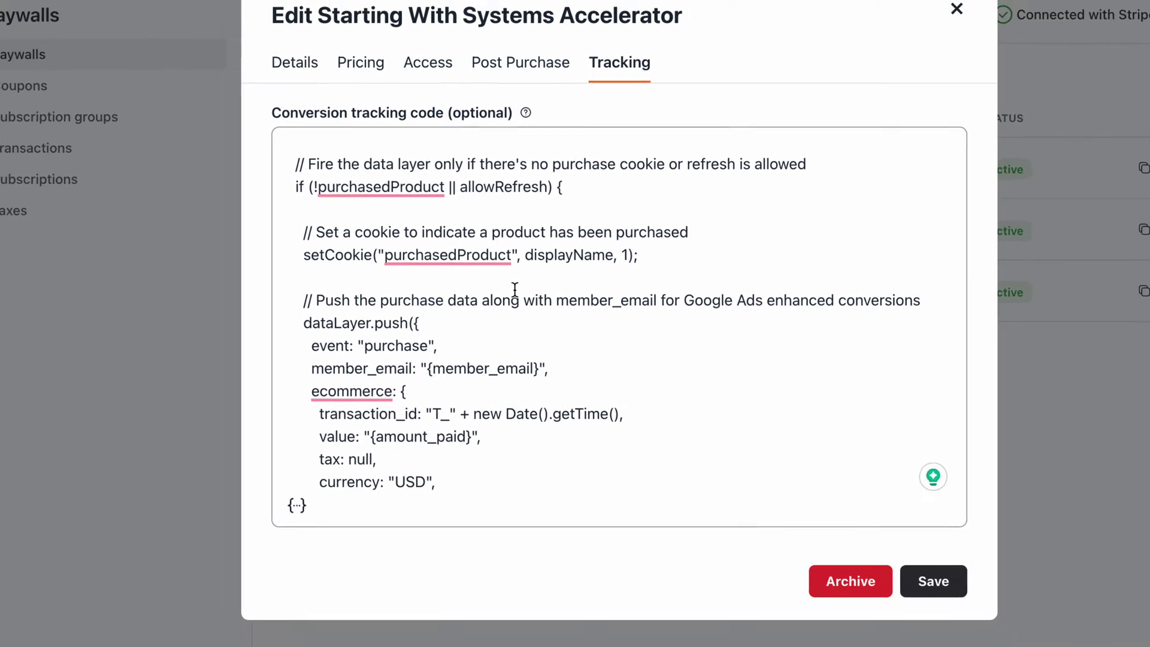
{"action": "scroll", "coordinate": [462, 311], "scroll_direction": "down", "scroll_amount": 2}
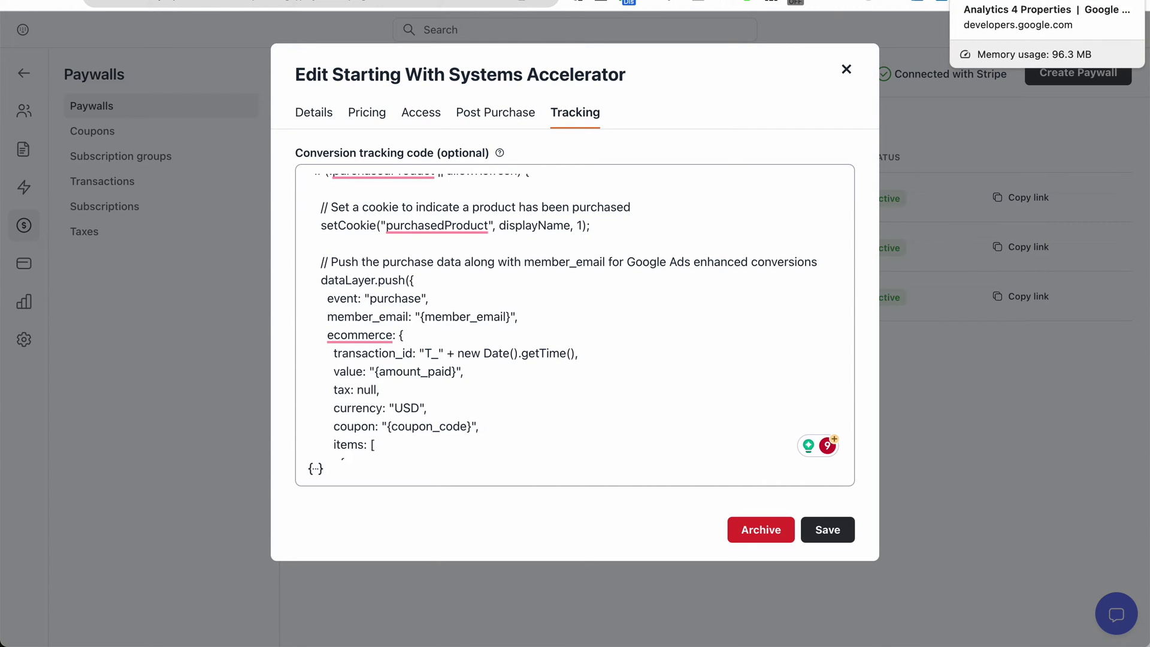
Step: Review the GA4 docs purchase dataLayer.push example: transaction T_12345, value 25.42, coupon SUMMER_SALE
{"action": "left_click", "coordinate": [989, 1]}
{"action": "scroll", "coordinate": [469, 188], "scroll_direction": "up", "scroll_amount": 2}
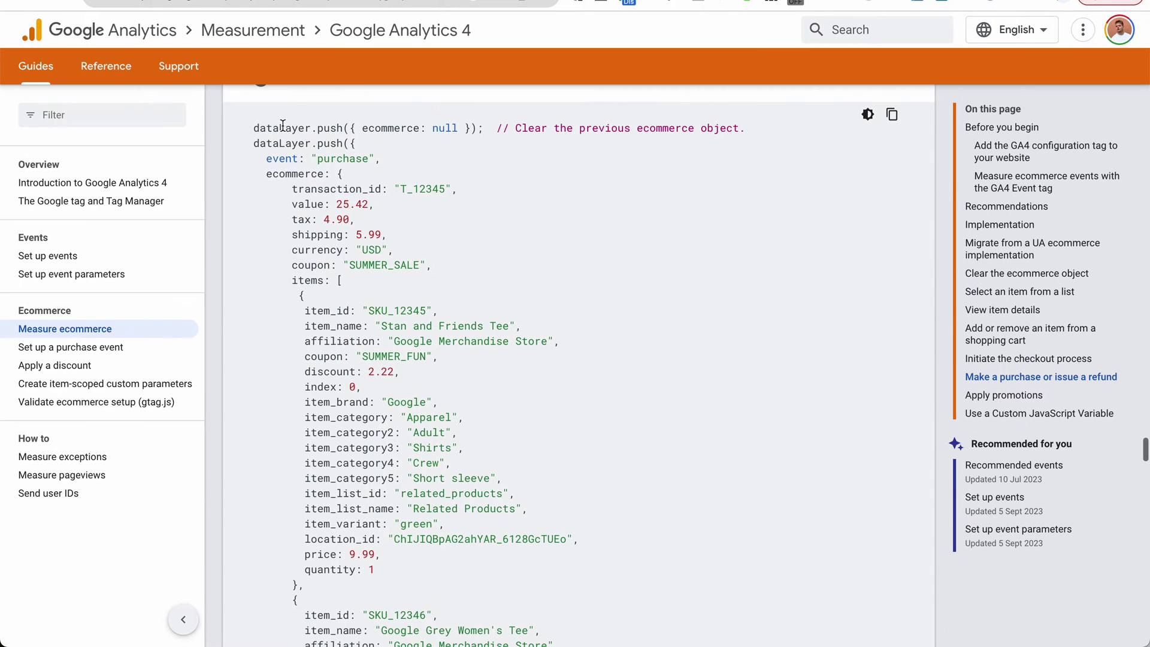
{"action": "left_click_drag", "start_coordinate": [255, 128], "coordinate": [477, 313]}
{"action": "left_click", "coordinate": [474, 315]}
{"action": "scroll", "coordinate": [489, 239], "scroll_direction": "down", "scroll_amount": 1}
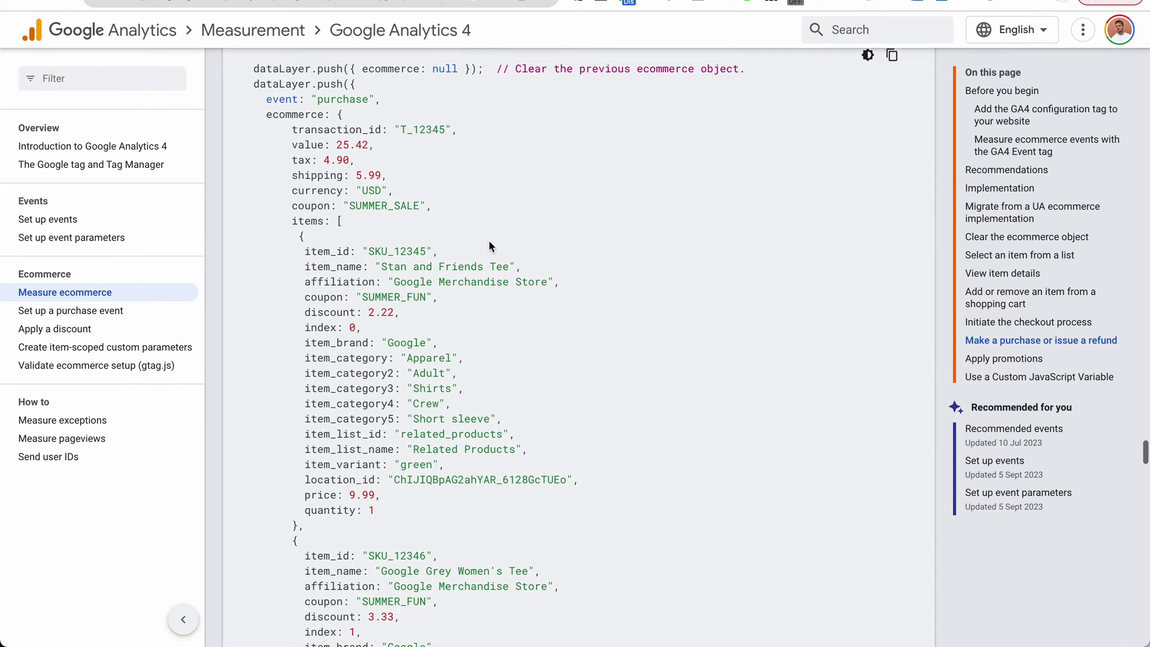
{"action": "scroll", "coordinate": [489, 240], "scroll_direction": "down", "scroll_amount": 3}
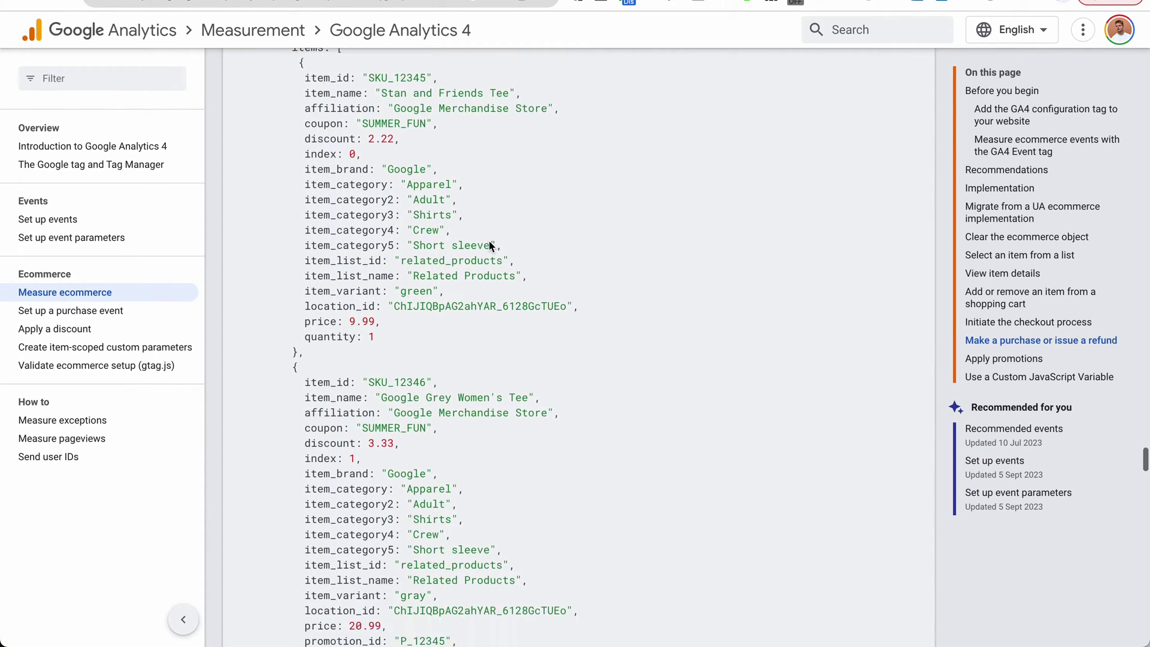
{"action": "scroll", "coordinate": [489, 240], "scroll_direction": "down", "scroll_amount": 2}
{"action": "scroll", "coordinate": [489, 240], "scroll_direction": "up", "scroll_amount": 5}
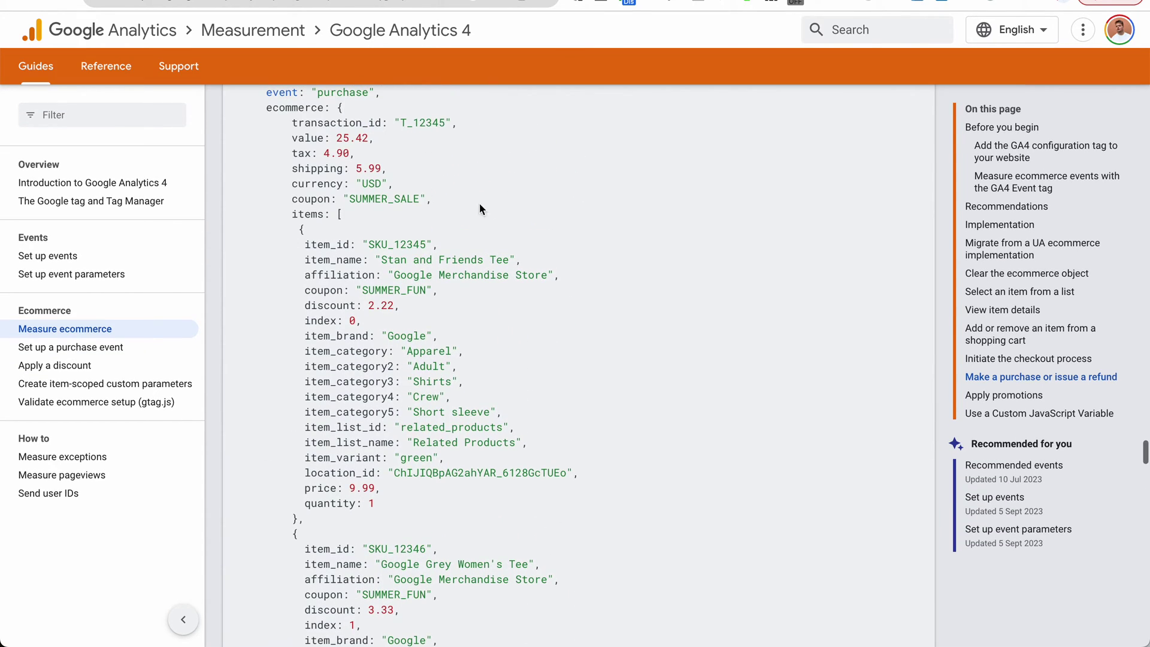
Step: Back in Circle.so's tracking code, browse insertable variables such as {amount_paid} and {coupon_code}
{"action": "key", "text": "ctrl+Tab"}
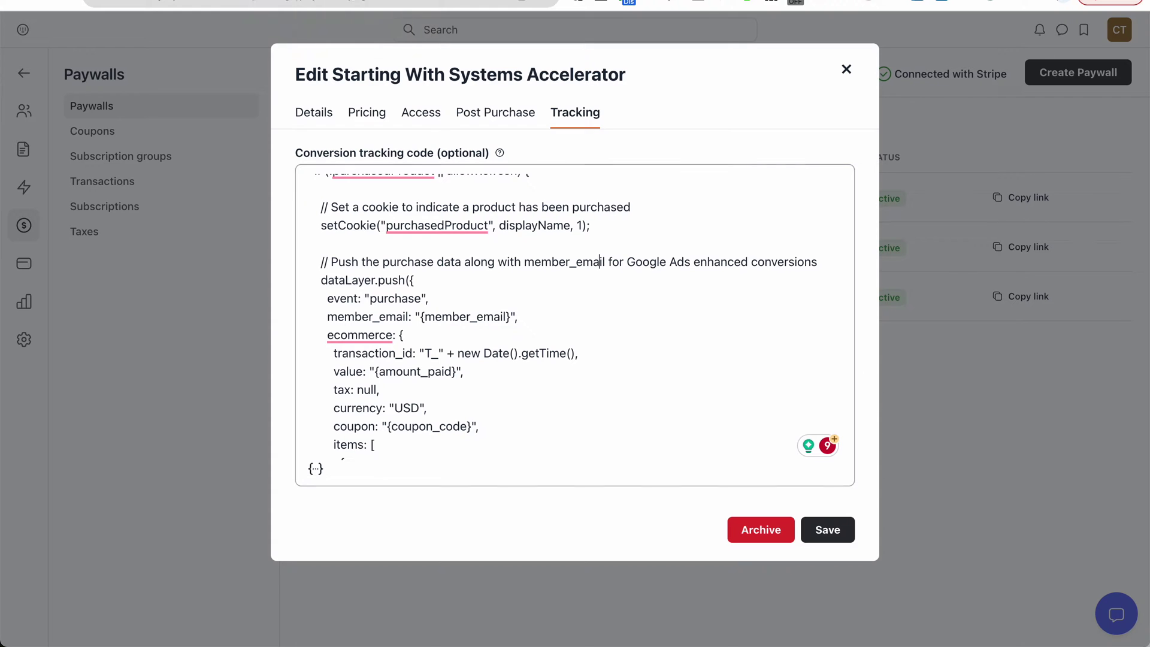
{"action": "scroll", "coordinate": [406, 303], "scroll_direction": "down", "scroll_amount": 1}
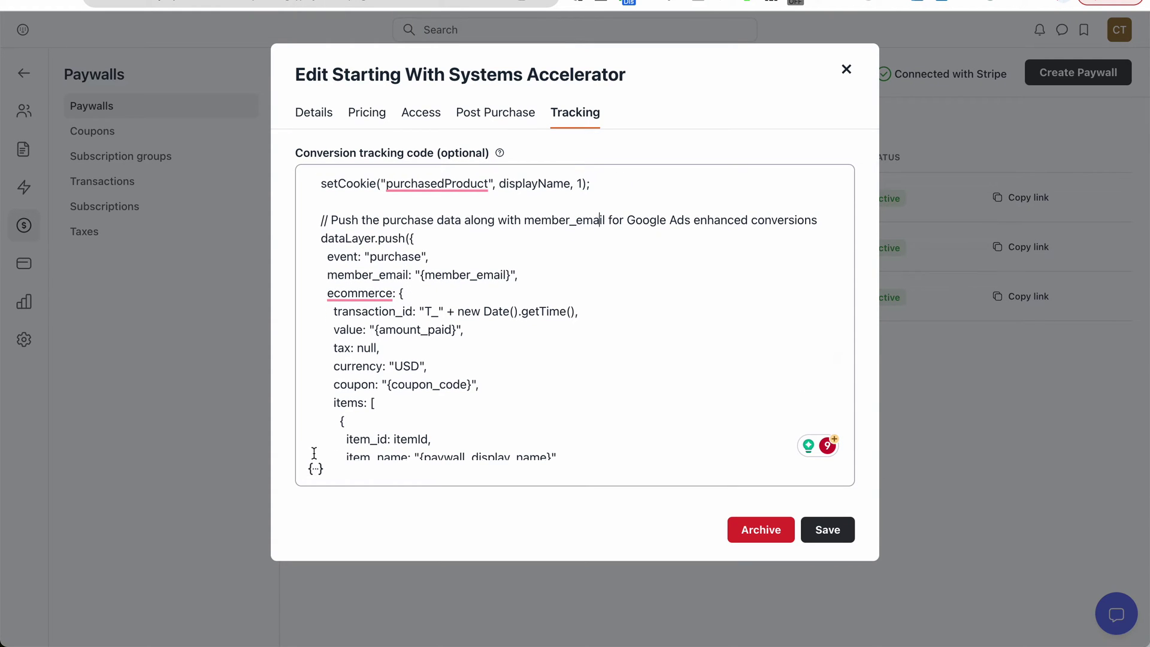
{"action": "left_click", "coordinate": [315, 468]}
{"action": "scroll", "coordinate": [376, 561], "scroll_direction": "down", "scroll_amount": 2}
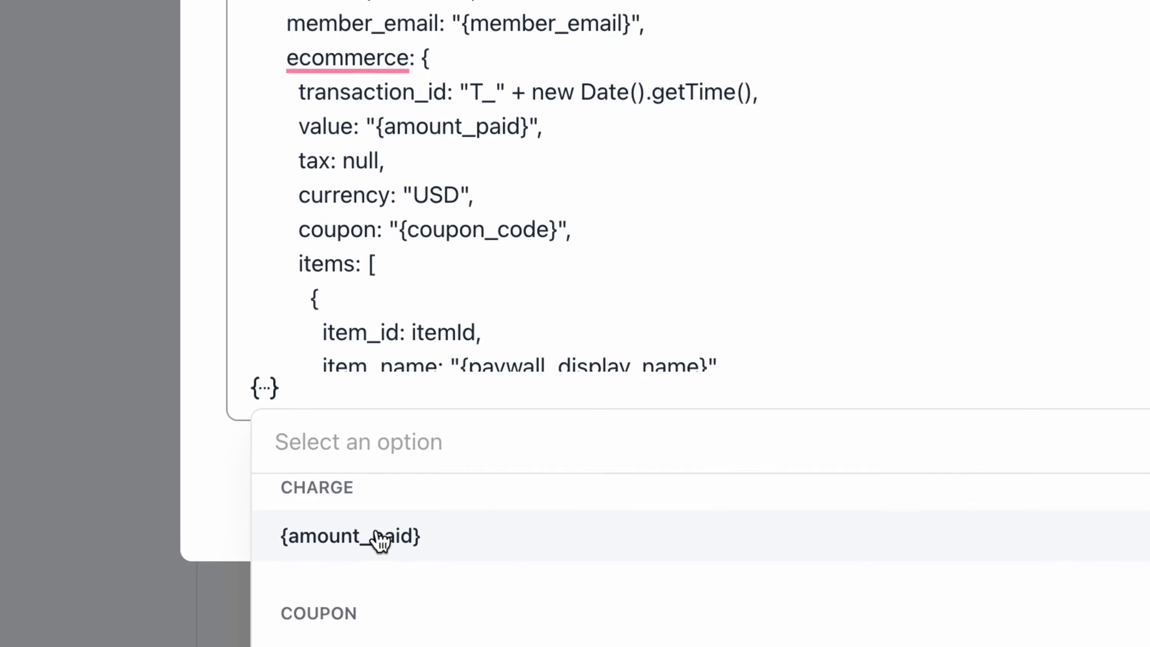
{"action": "scroll", "coordinate": [377, 552], "scroll_direction": "down", "scroll_amount": 1}
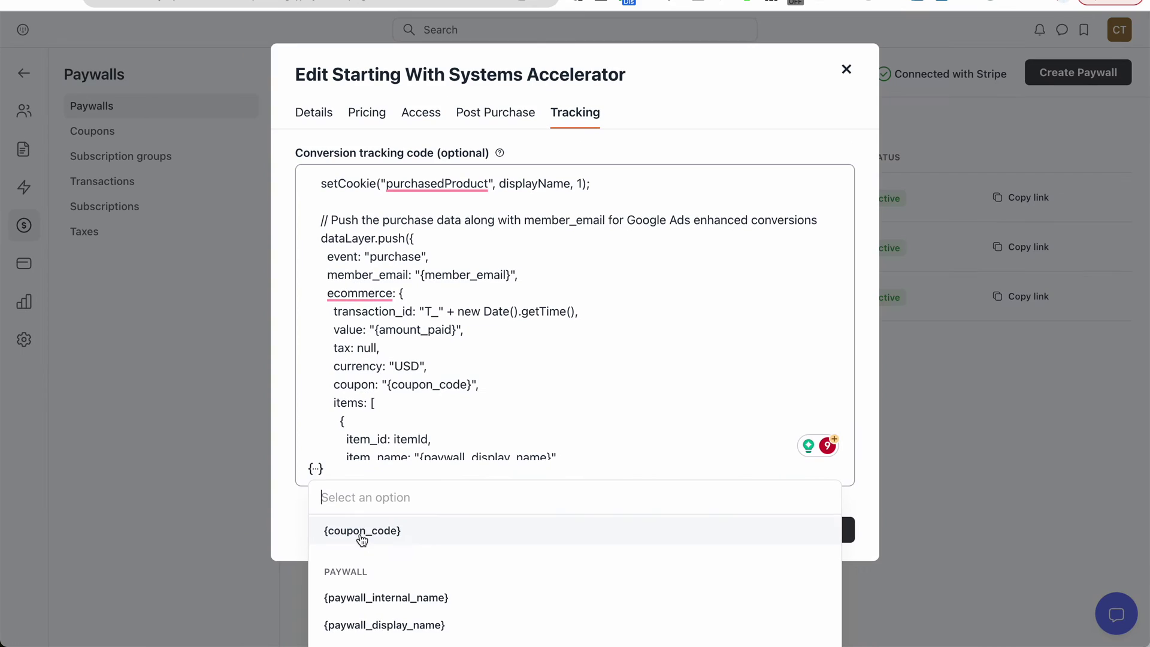
{"action": "scroll", "coordinate": [376, 546], "scroll_direction": "up", "scroll_amount": 1}
{"action": "scroll", "coordinate": [373, 548], "scroll_direction": "up", "scroll_amount": 1}
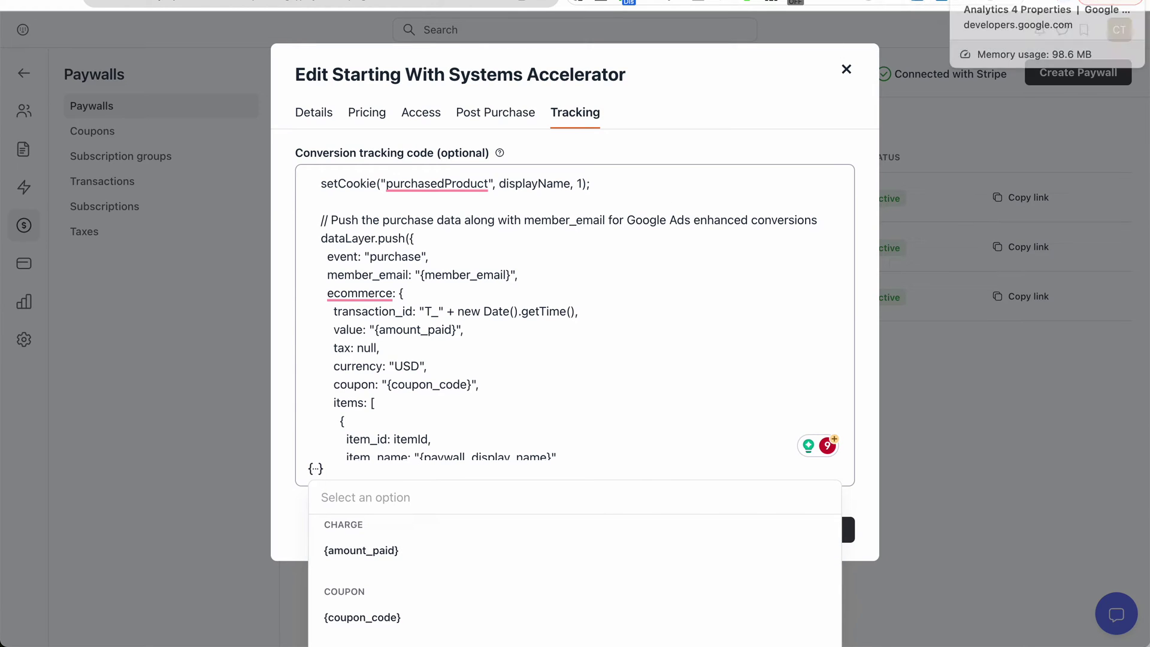
Step: In the GA4 purchase example, highlight the sample coupon SUMMER_SALE and item_id SKU_12345
{"action": "left_click", "coordinate": [982, 4]}
{"action": "scroll", "coordinate": [314, 211], "scroll_direction": "up", "scroll_amount": 1}
{"action": "left_click_drag", "start_coordinate": [267, 155], "coordinate": [440, 312]}
{"action": "left_click", "coordinate": [362, 282]}
{"action": "left_click_drag", "start_coordinate": [334, 255], "coordinate": [500, 256]}
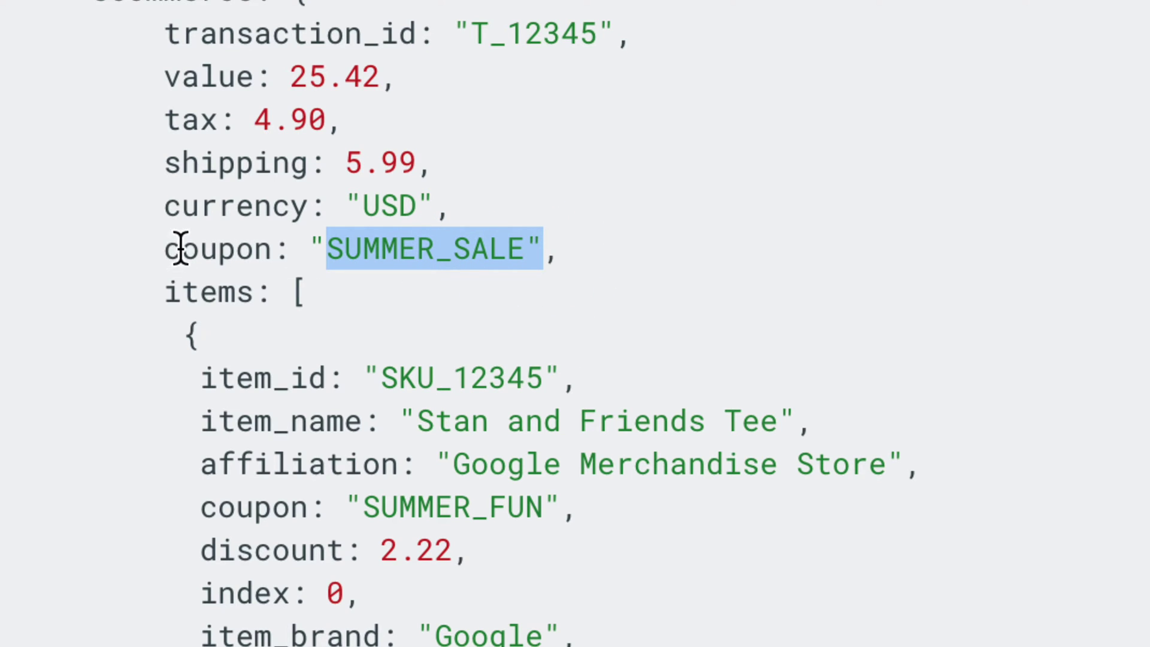
{"action": "left_click_drag", "start_coordinate": [166, 249], "coordinate": [540, 249]}
{"action": "left_click", "coordinate": [276, 250]}
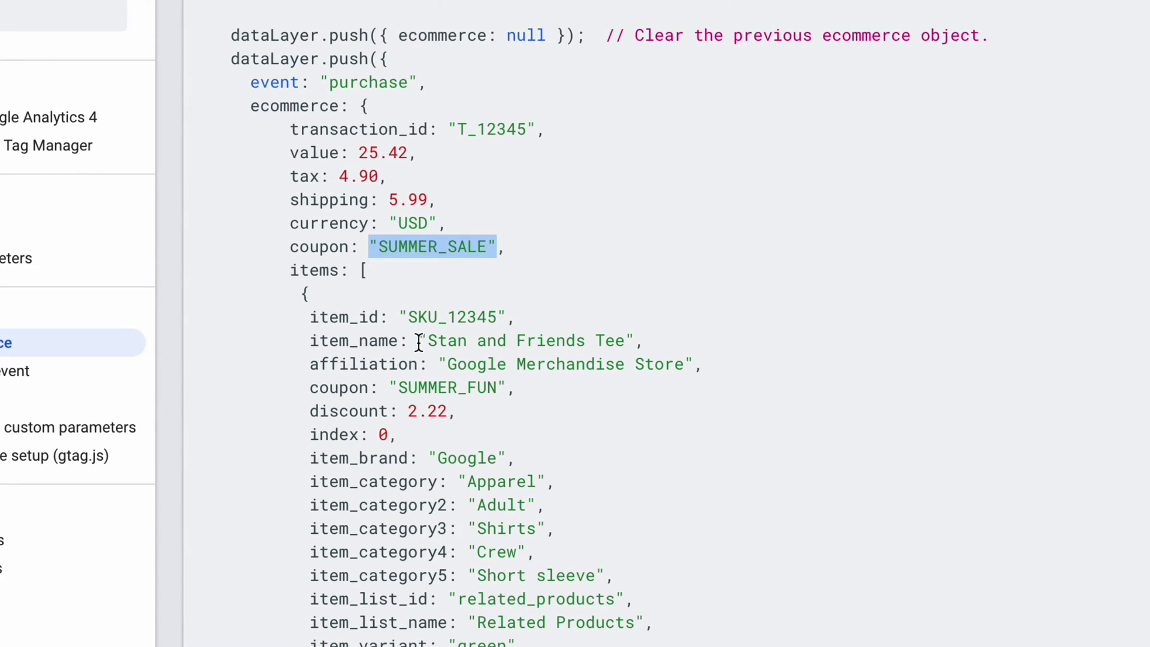
{"action": "left_click_drag", "start_coordinate": [407, 316], "coordinate": [494, 313]}
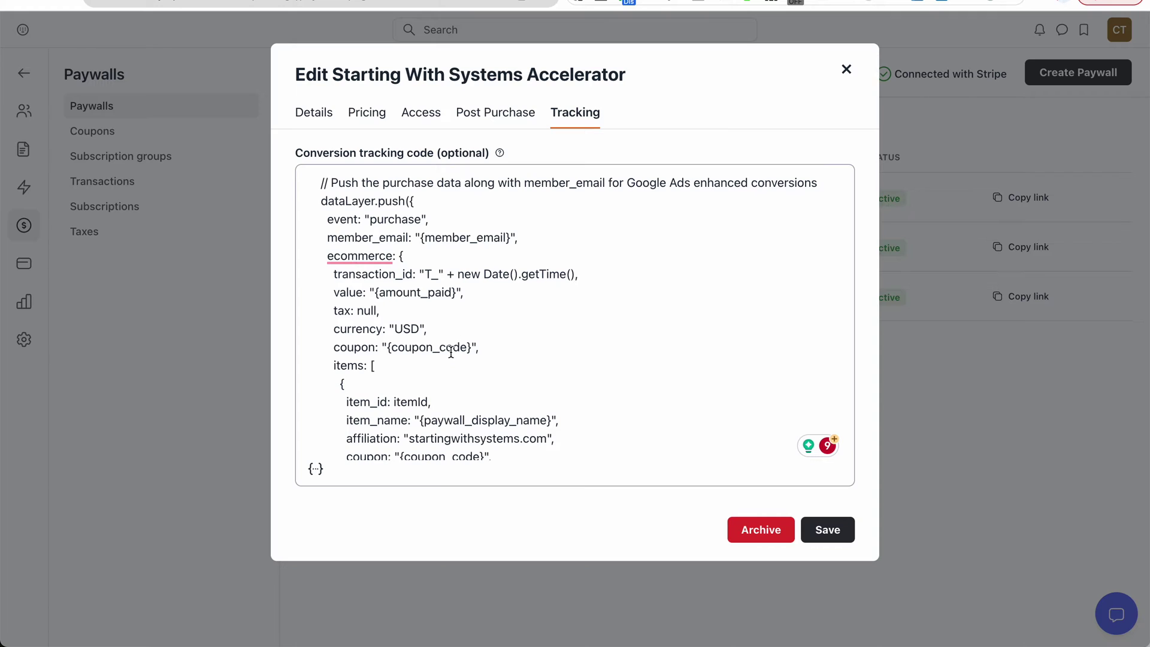
Step: Scroll the Circle.so tracking code to locate where the items list begins
{"action": "scroll", "coordinate": [462, 306], "scroll_direction": "down", "scroll_amount": 2}
{"action": "scroll", "coordinate": [463, 306], "scroll_direction": "down", "scroll_amount": 3}
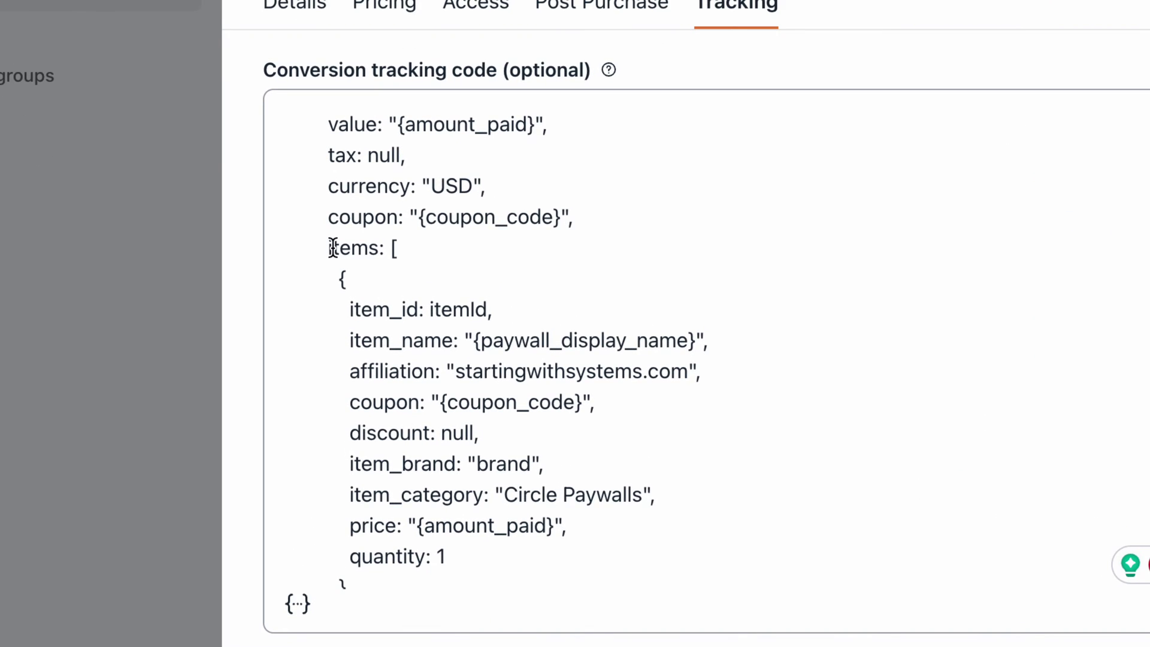
{"action": "left_click", "coordinate": [397, 249]}
{"action": "scroll", "coordinate": [426, 242], "scroll_direction": "down", "scroll_amount": 2}
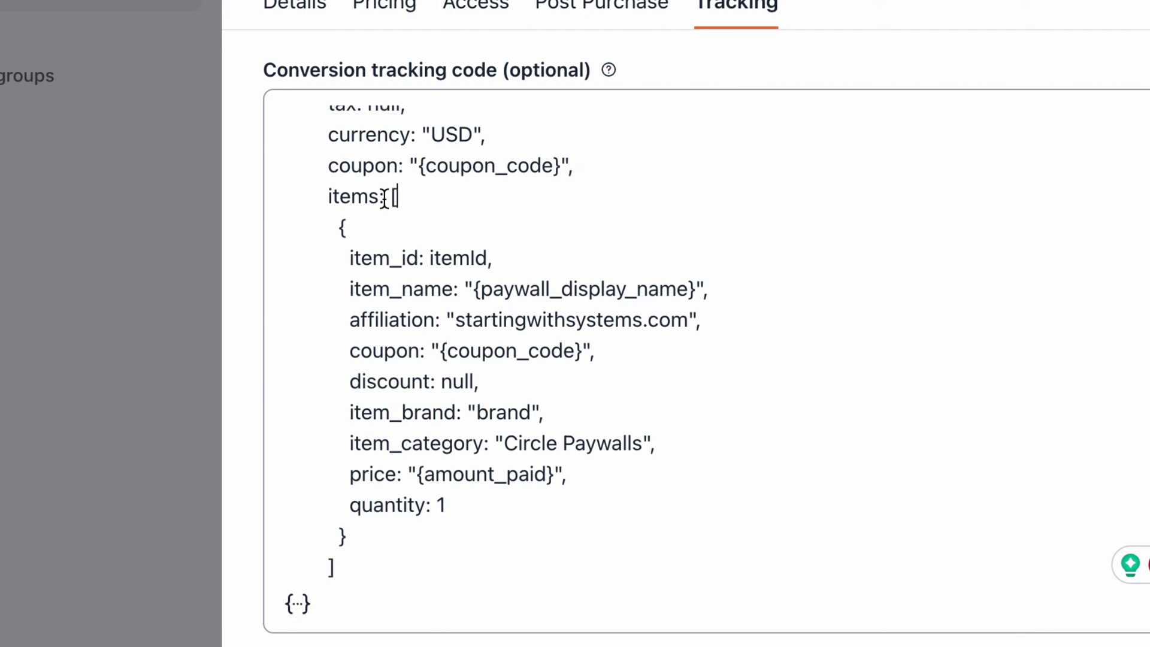
{"action": "scroll", "coordinate": [385, 195], "scroll_direction": "down", "scroll_amount": 1}
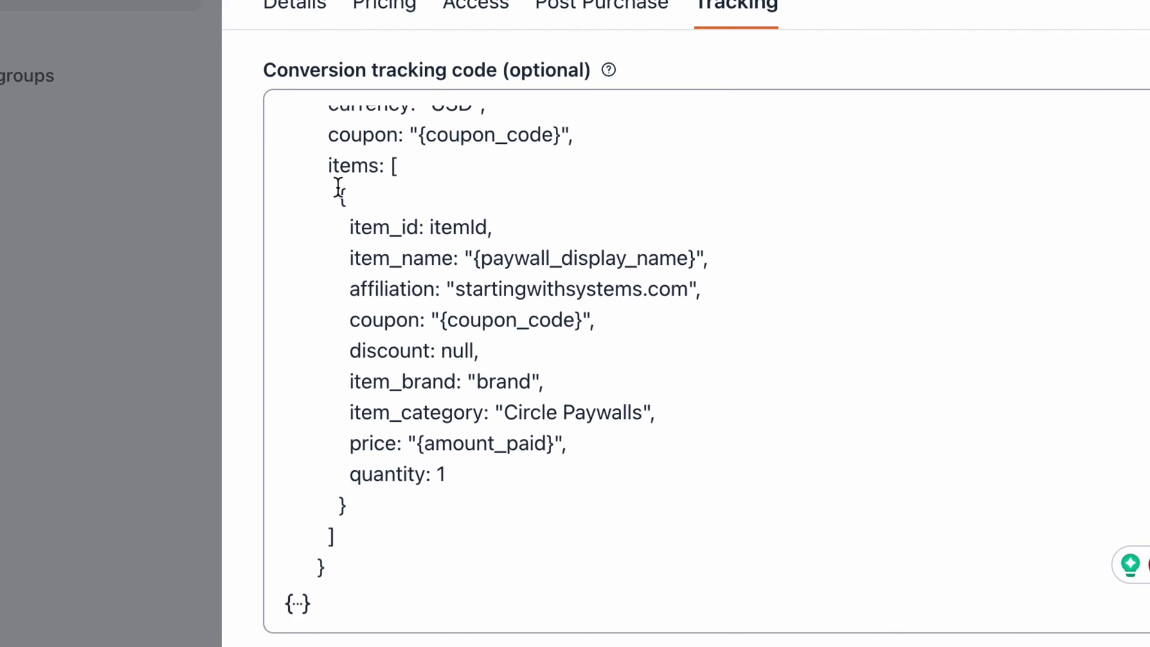
{"action": "left_click", "coordinate": [397, 167]}
Step: Set the item affiliation to 'yourdomainherecom' and check the coupon, item_brand and {amount_paid} fields
{"action": "scroll", "coordinate": [424, 168], "scroll_direction": "down", "scroll_amount": 1}
{"action": "left_click_drag", "start_coordinate": [472, 221], "coordinate": [694, 222]}
{"action": "key", "text": "ctrl+z"}
{"action": "scroll", "coordinate": [641, 252], "scroll_direction": "up", "scroll_amount": 2}
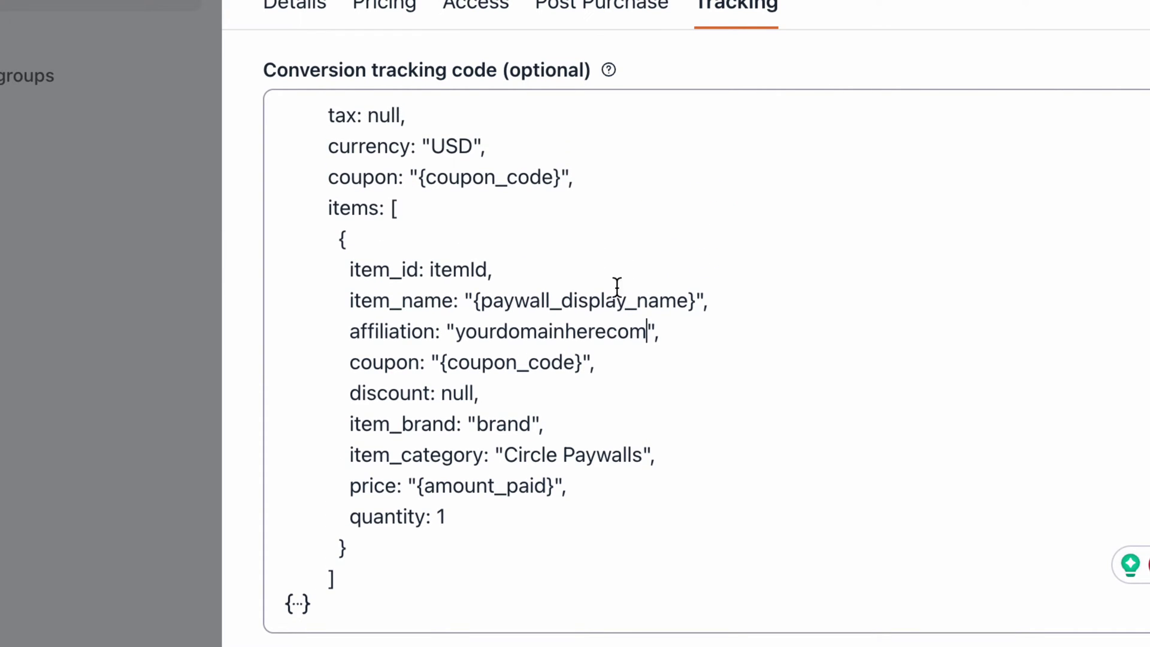
{"action": "left_click_drag", "start_coordinate": [533, 300], "coordinate": [605, 300]}
{"action": "left_click", "coordinate": [607, 300]}
{"action": "left_click_drag", "start_coordinate": [442, 354], "coordinate": [539, 362]}
{"action": "left_click", "coordinate": [539, 362]}
{"action": "scroll", "coordinate": [487, 383], "scroll_direction": "down", "scroll_amount": 1}
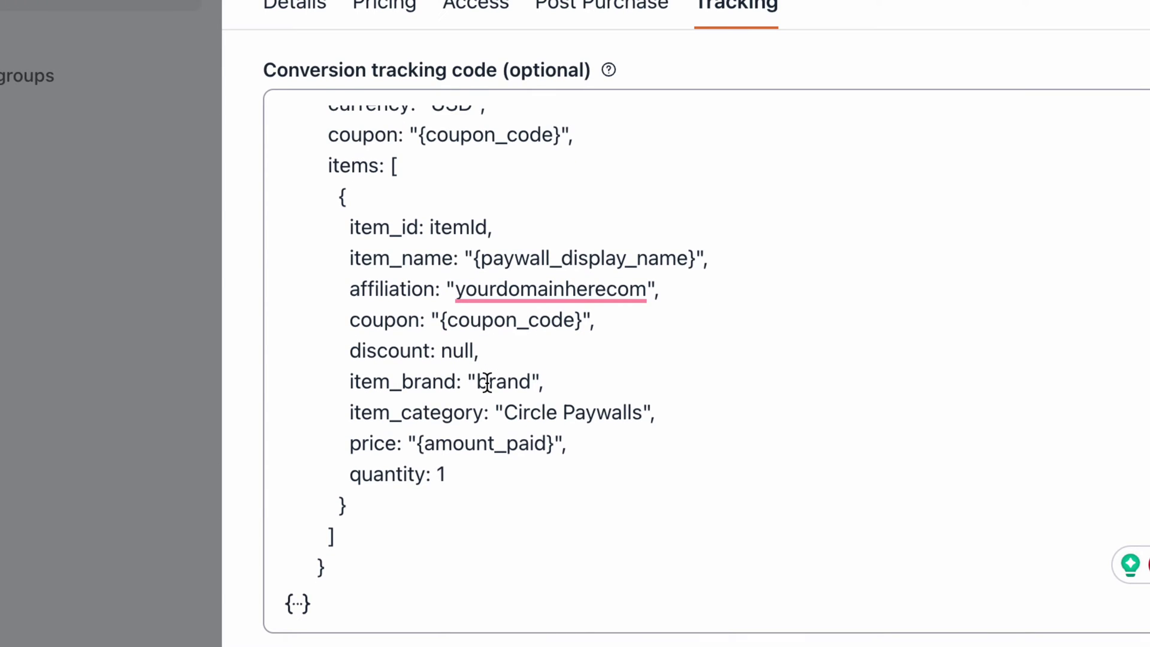
{"action": "left_click_drag", "start_coordinate": [477, 381], "coordinate": [641, 412]}
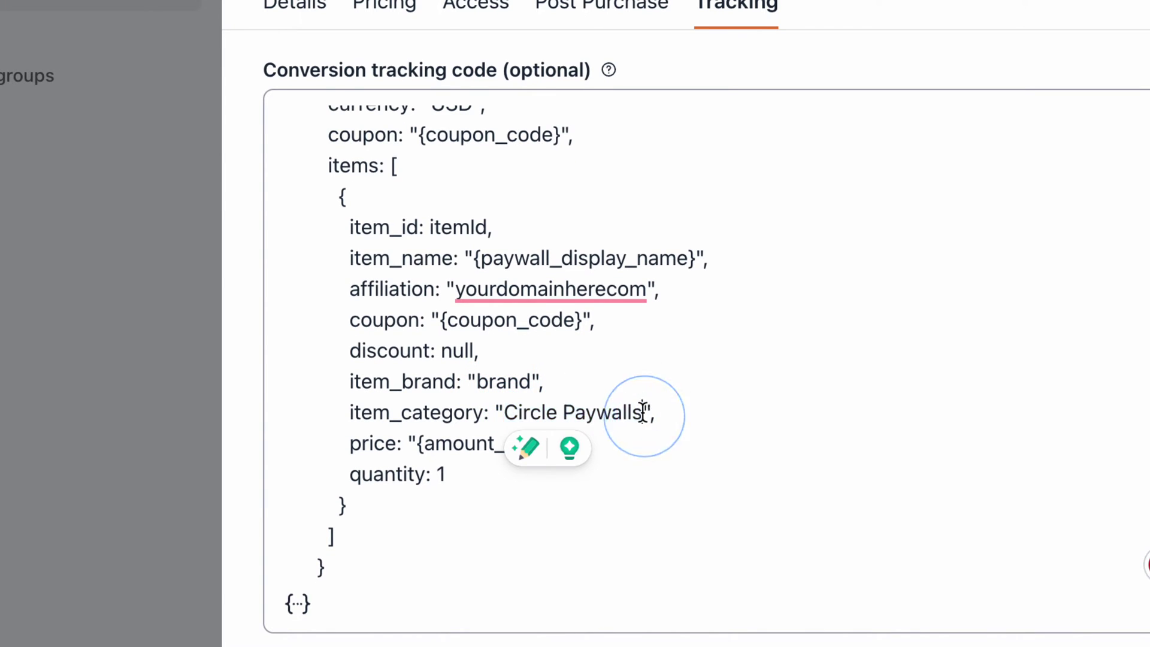
{"action": "left_click_drag", "start_coordinate": [414, 446], "coordinate": [485, 442]}
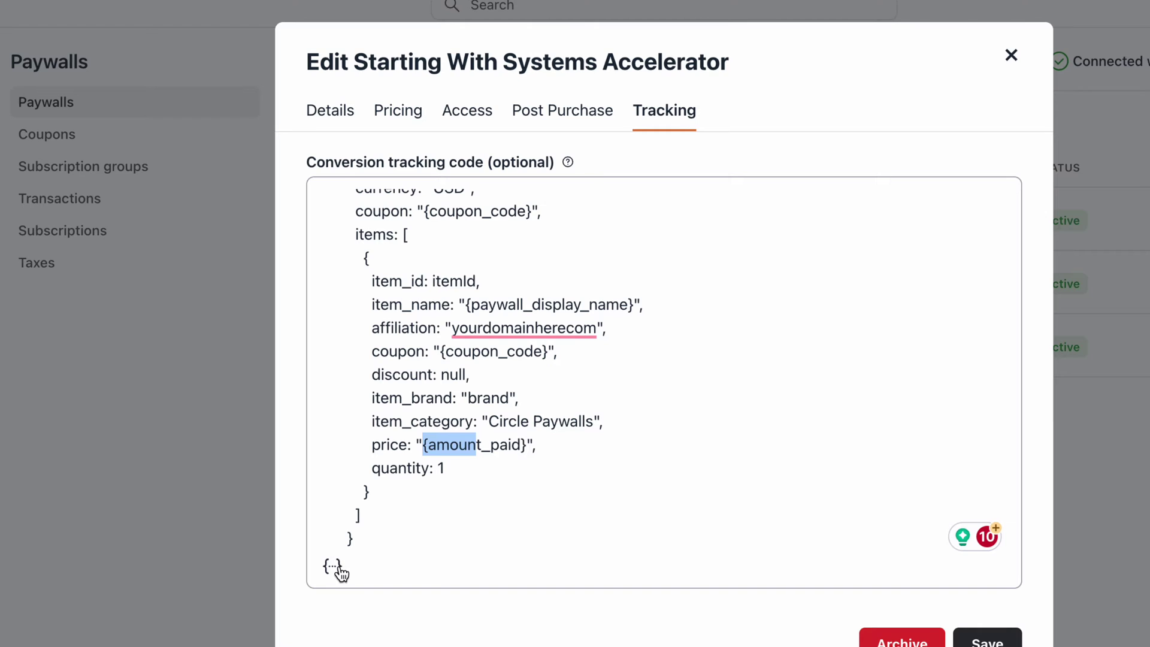
Step: Look through the insertable paywall variable list, then dismiss it
{"action": "left_click", "coordinate": [339, 570]}
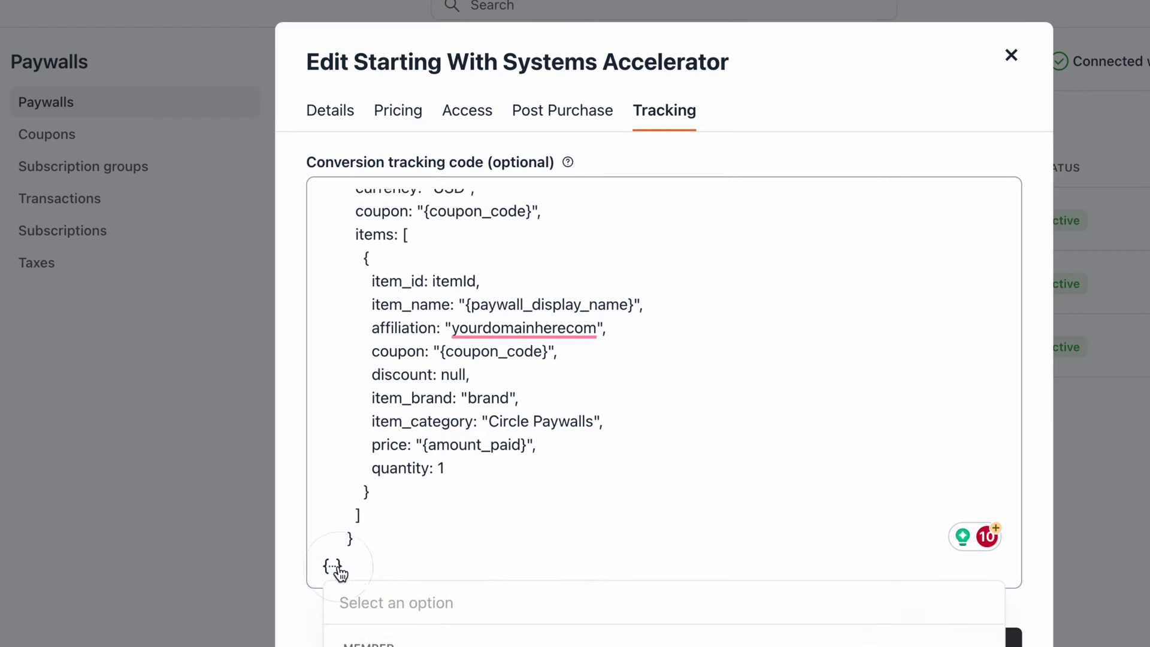
{"action": "scroll", "coordinate": [413, 593], "scroll_direction": "down", "scroll_amount": 5}
{"action": "scroll", "coordinate": [446, 572], "scroll_direction": "up", "scroll_amount": 5}
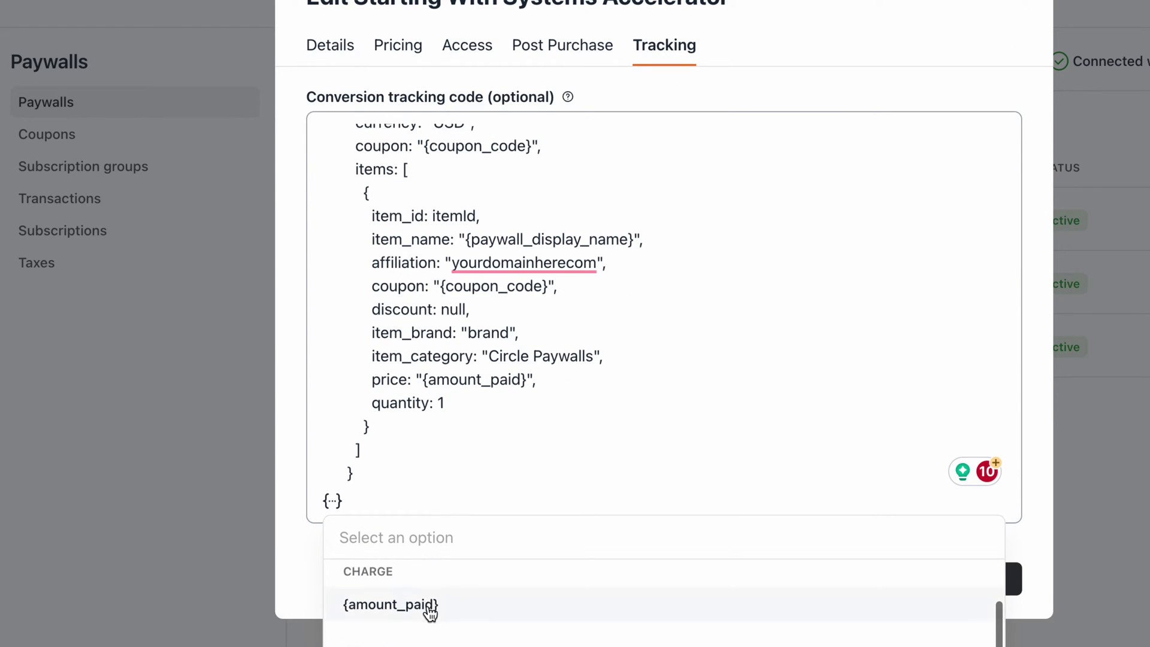
{"action": "left_click", "coordinate": [525, 363]}
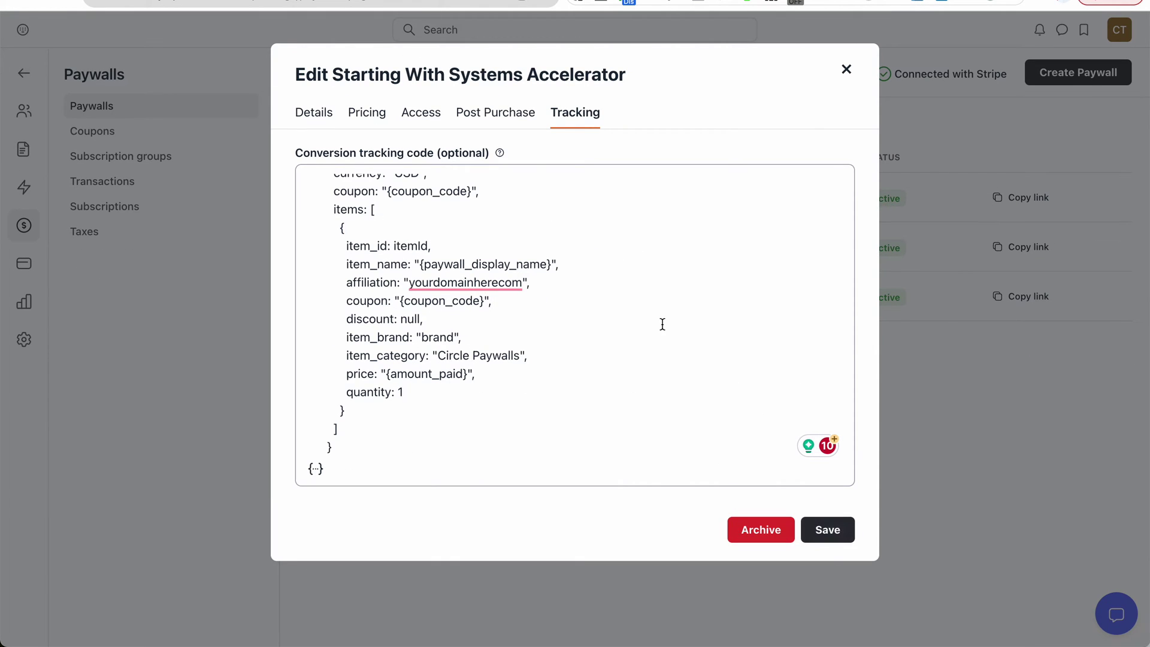
{"action": "scroll", "coordinate": [488, 340], "scroll_direction": "up", "scroll_amount": 10}
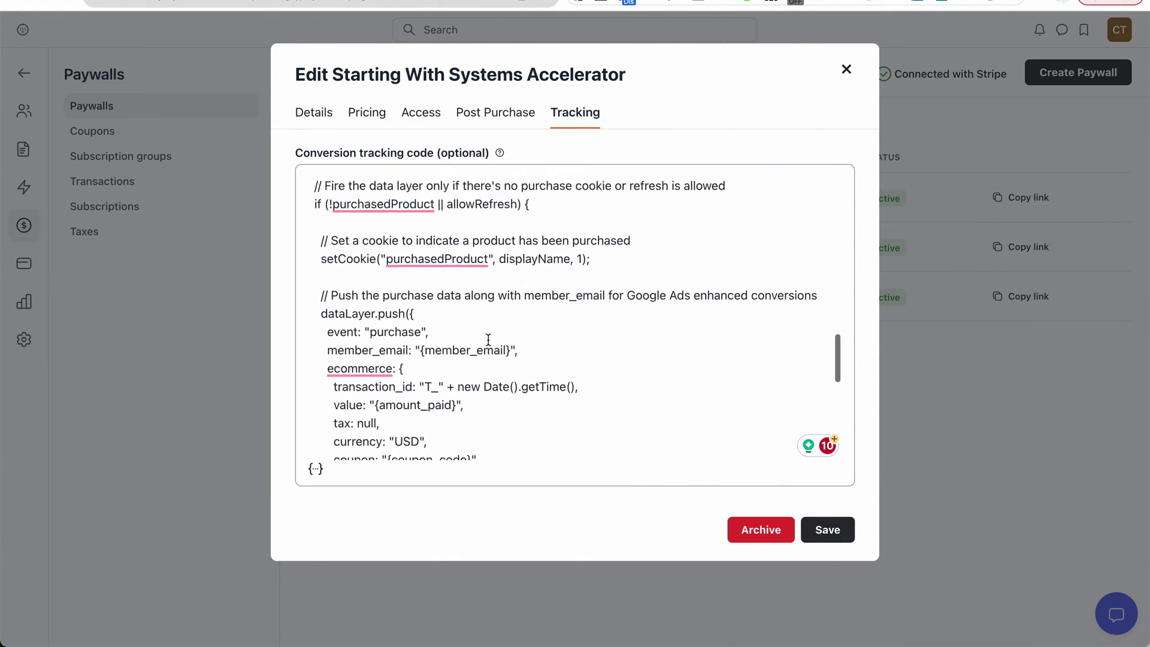
{"action": "scroll", "coordinate": [488, 340], "scroll_direction": "up", "scroll_amount": 5}
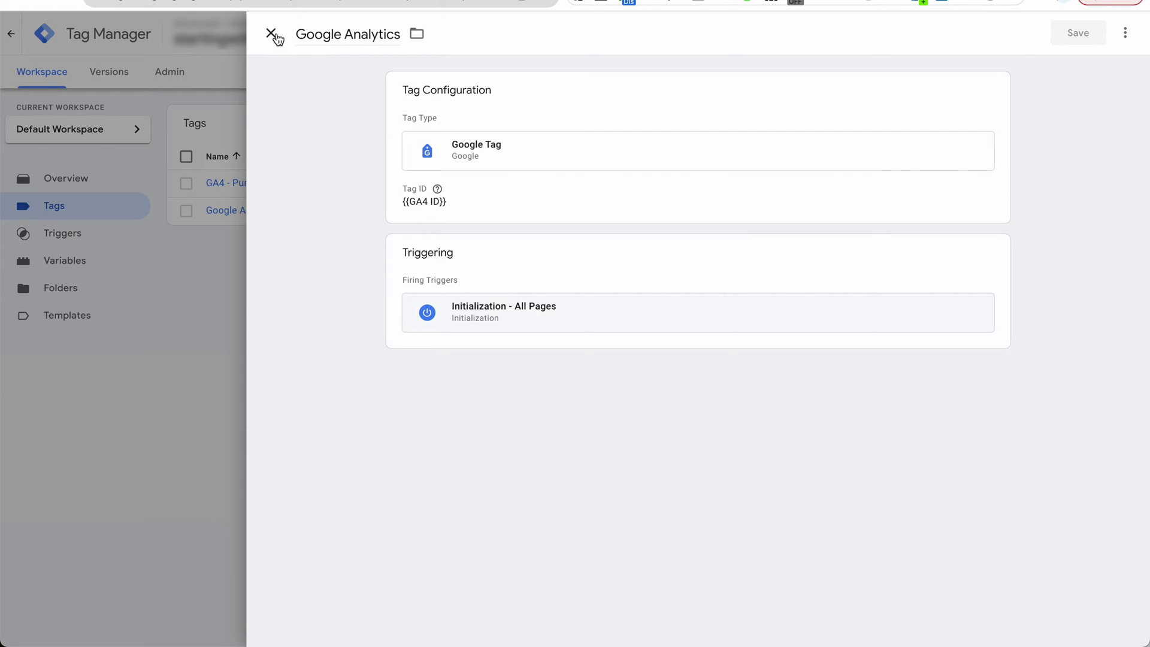
Step: Close the Google Analytics tag and open the GA4 - Purchase tag to inspect its purchase event
{"action": "left_click", "coordinate": [271, 36]}
{"action": "left_click", "coordinate": [224, 187]}
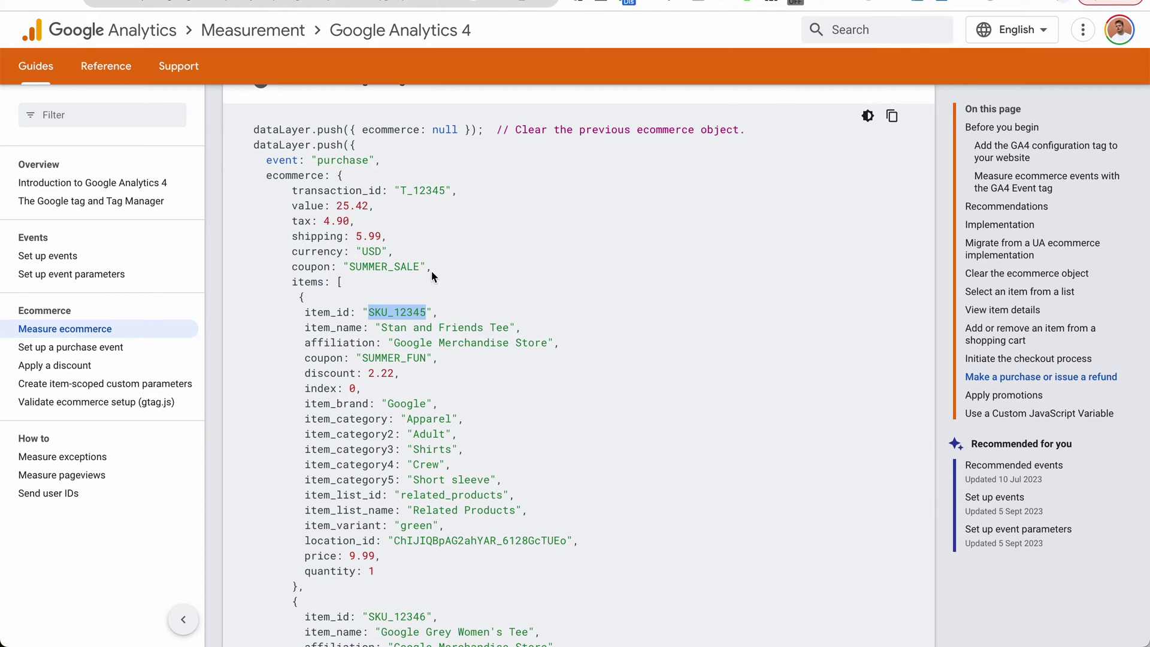
{"action": "scroll", "coordinate": [434, 277], "scroll_direction": "up", "scroll_amount": 1}
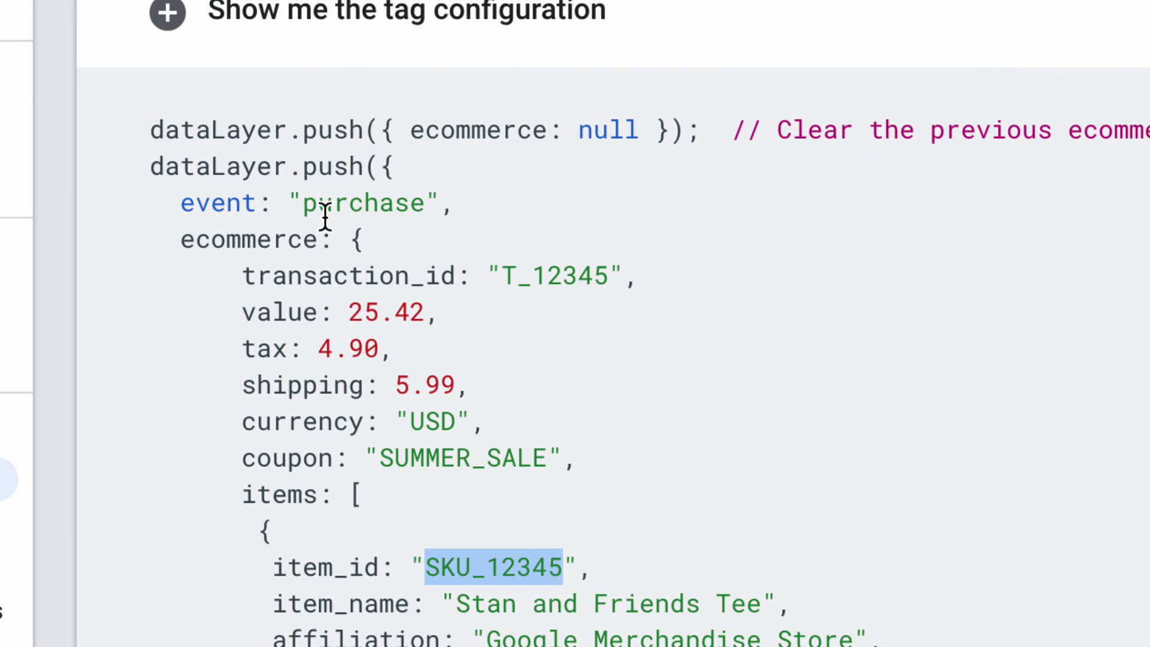
{"action": "double_click", "coordinate": [326, 209]}
{"action": "left_click_drag", "start_coordinate": [305, 204], "coordinate": [421, 210]}
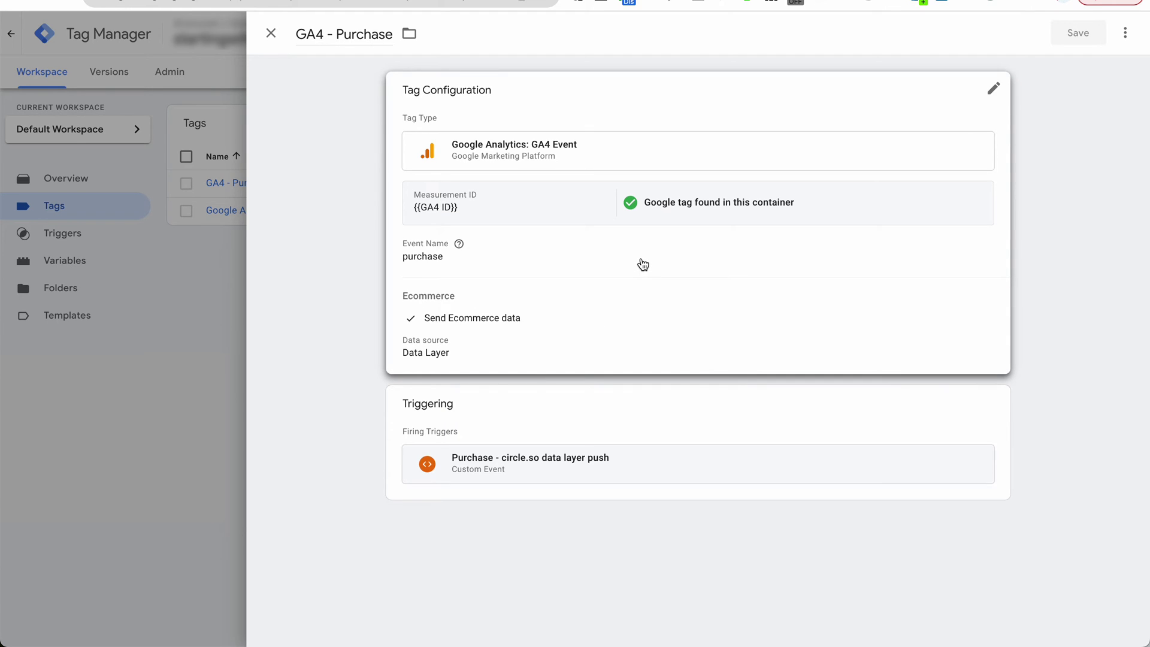
Step: Edit the tag to send ecommerce data from the Data Layer with event name purchase
{"action": "left_click", "coordinate": [449, 297]}
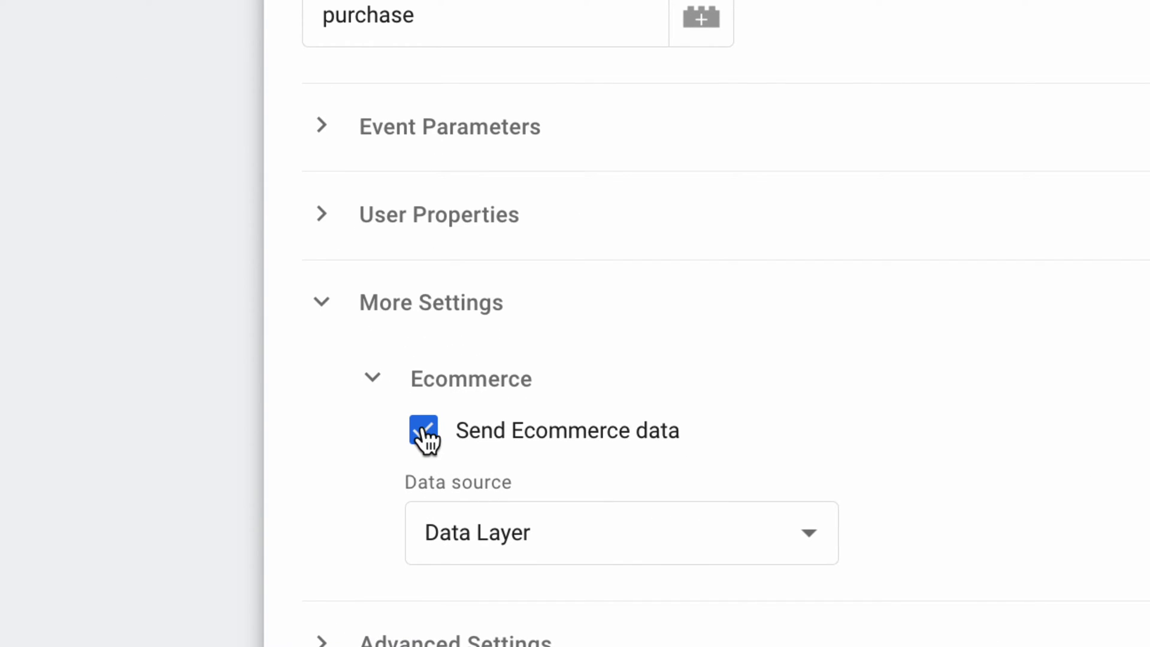
{"action": "left_click", "coordinate": [532, 535]}
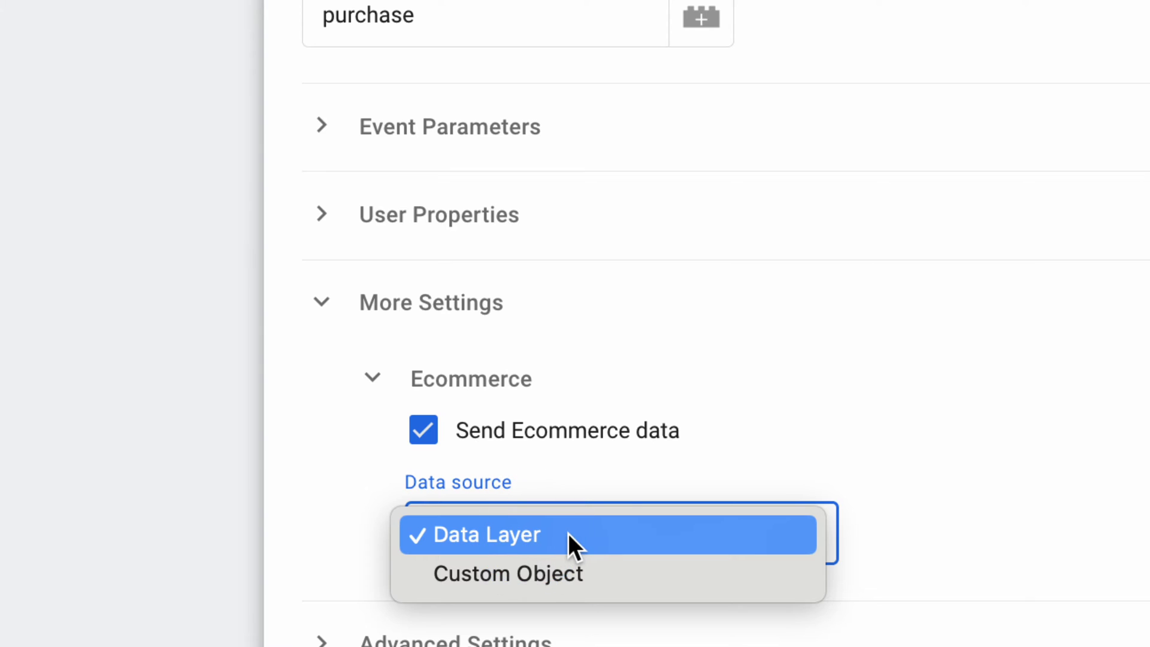
{"action": "left_click", "coordinate": [632, 482]}
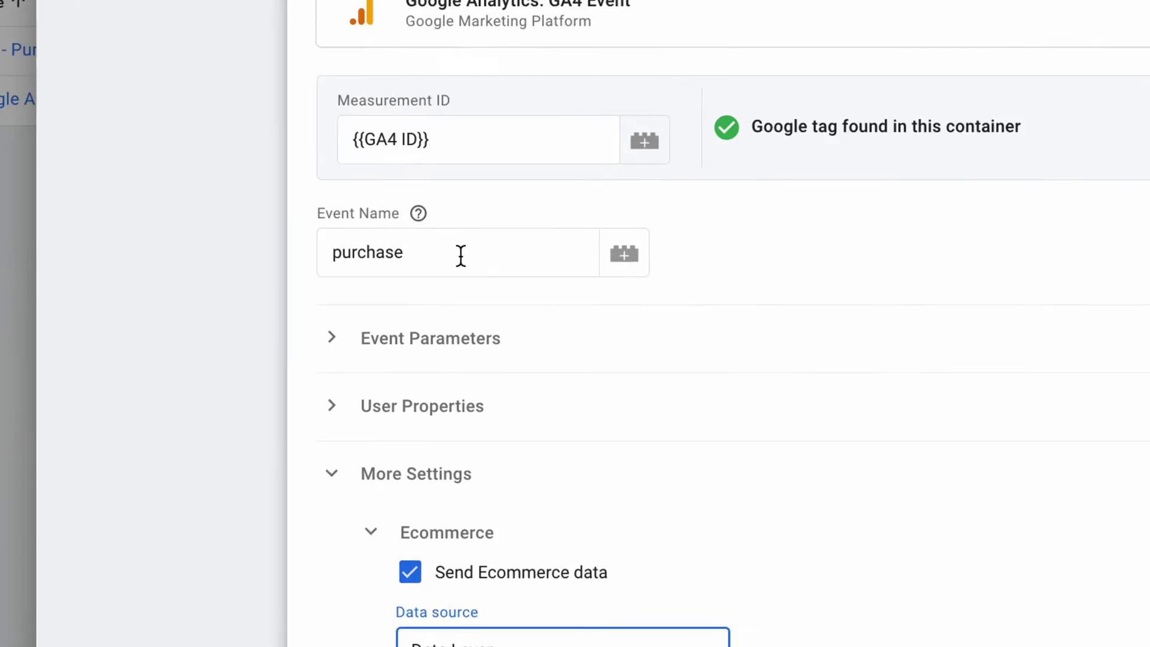
{"action": "left_click", "coordinate": [406, 257]}
{"action": "double_click", "coordinate": [376, 252]}
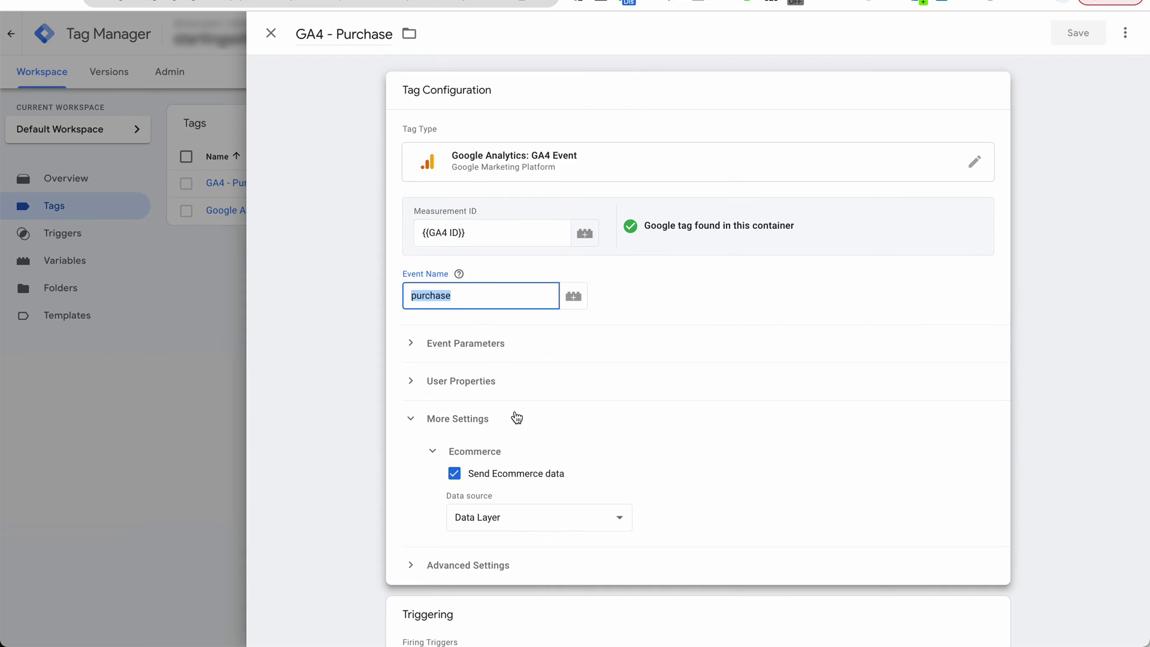
{"action": "scroll", "coordinate": [531, 480], "scroll_direction": "down", "scroll_amount": 1}
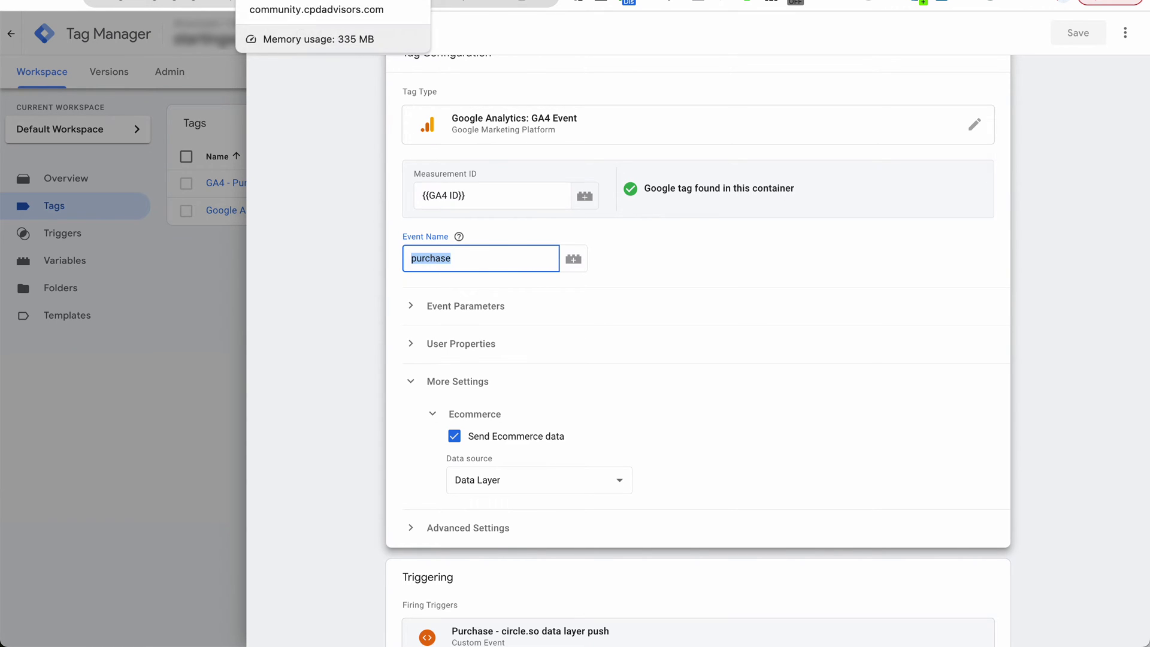
Step: In Circle.so, scroll the tracking code from the dataLayer initialisation line to the items block
{"action": "left_click", "coordinate": [287, 1]}
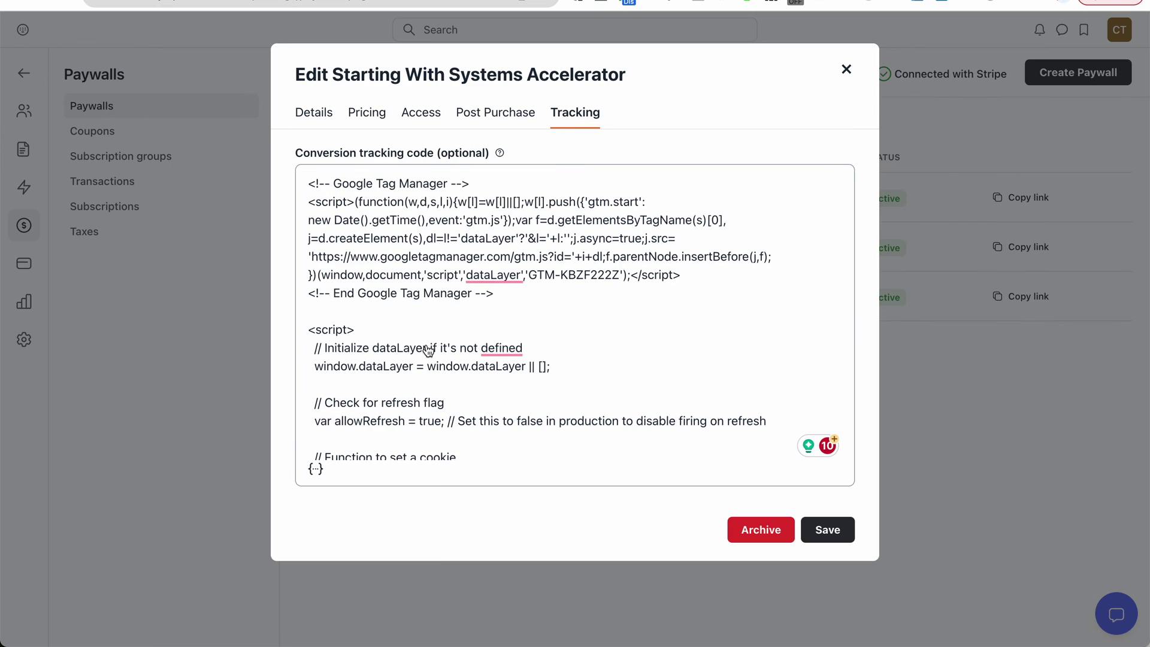
{"action": "scroll", "coordinate": [427, 355], "scroll_direction": "down", "scroll_amount": 1}
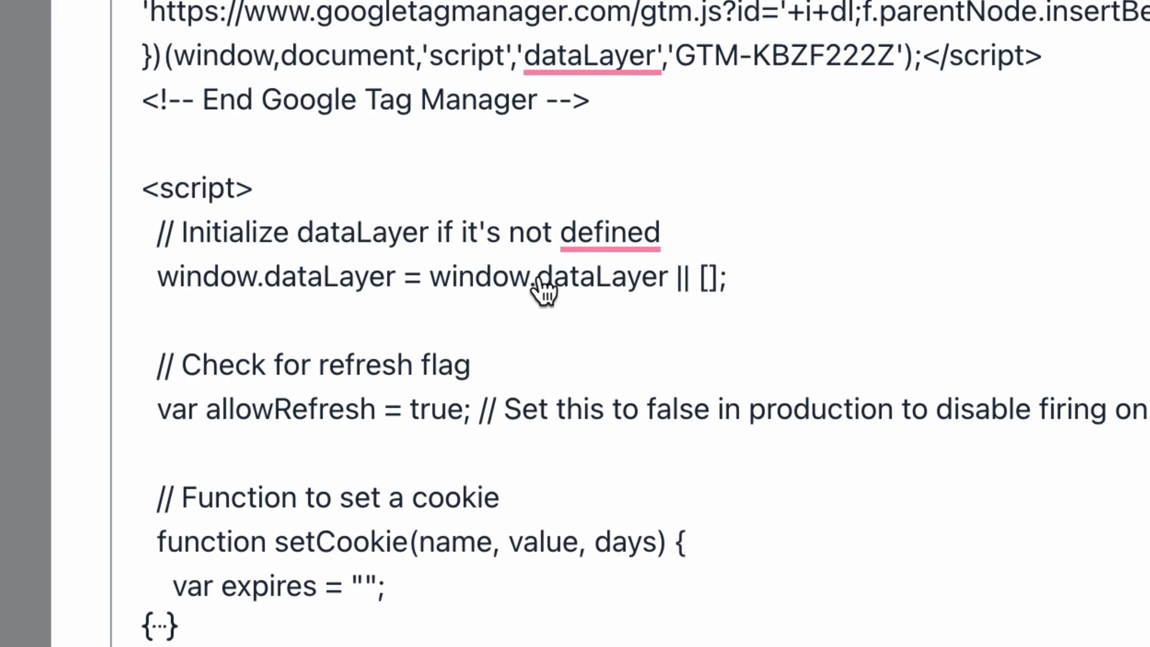
{"action": "double_click", "coordinate": [495, 324]}
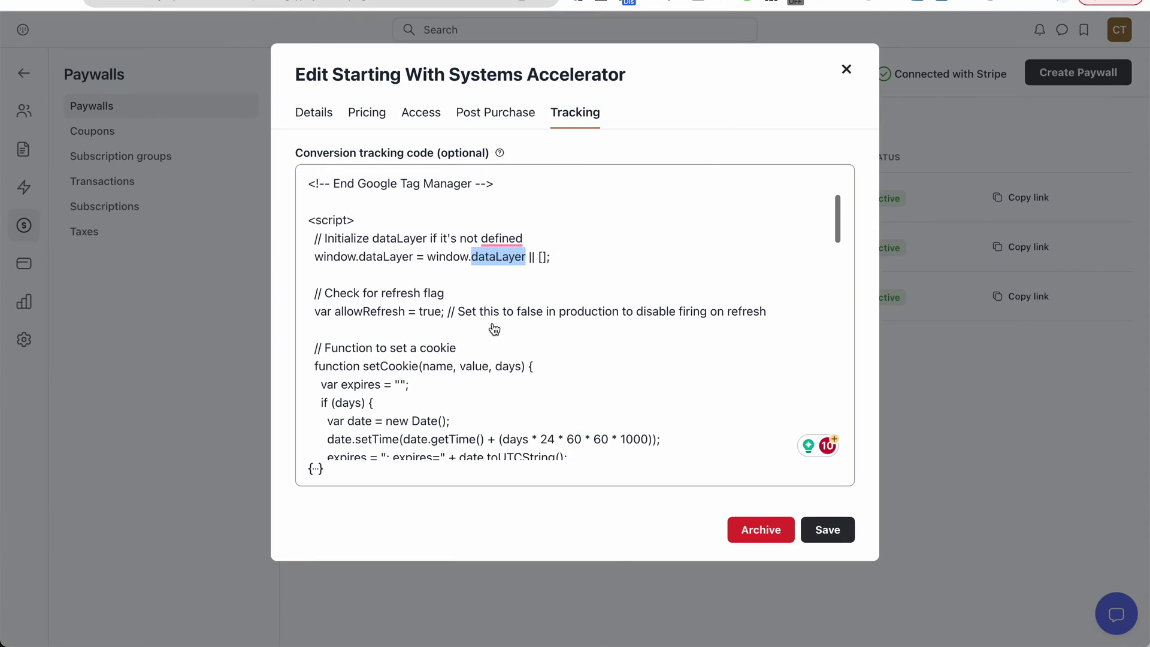
{"action": "scroll", "coordinate": [577, 457], "scroll_direction": "down", "scroll_amount": 15}
{"action": "scroll", "coordinate": [494, 328], "scroll_direction": "down", "scroll_amount": 4}
{"action": "scroll", "coordinate": [455, 305], "scroll_direction": "up", "scroll_amount": 1}
{"action": "mouse_move", "coordinate": [423, 277]}
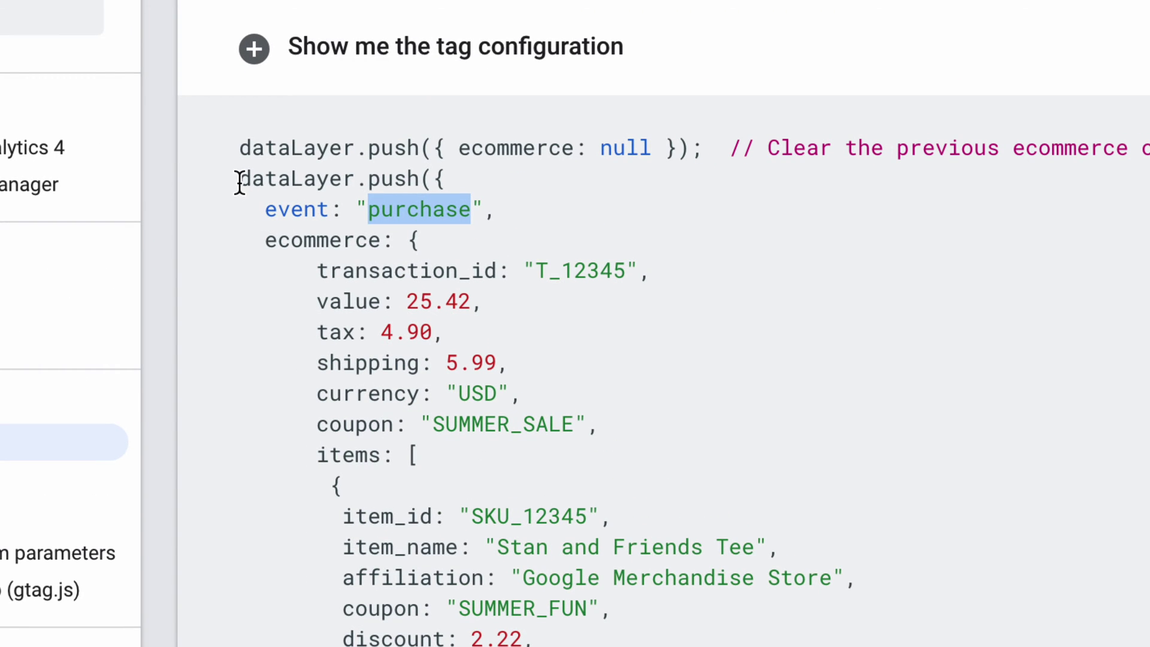
Step: Highlight the event: "purchase" and dataLayer.push lines in the GA4 docs example
{"action": "left_click_drag", "start_coordinate": [240, 182], "coordinate": [473, 195]}
{"action": "left_click", "coordinate": [459, 185]}
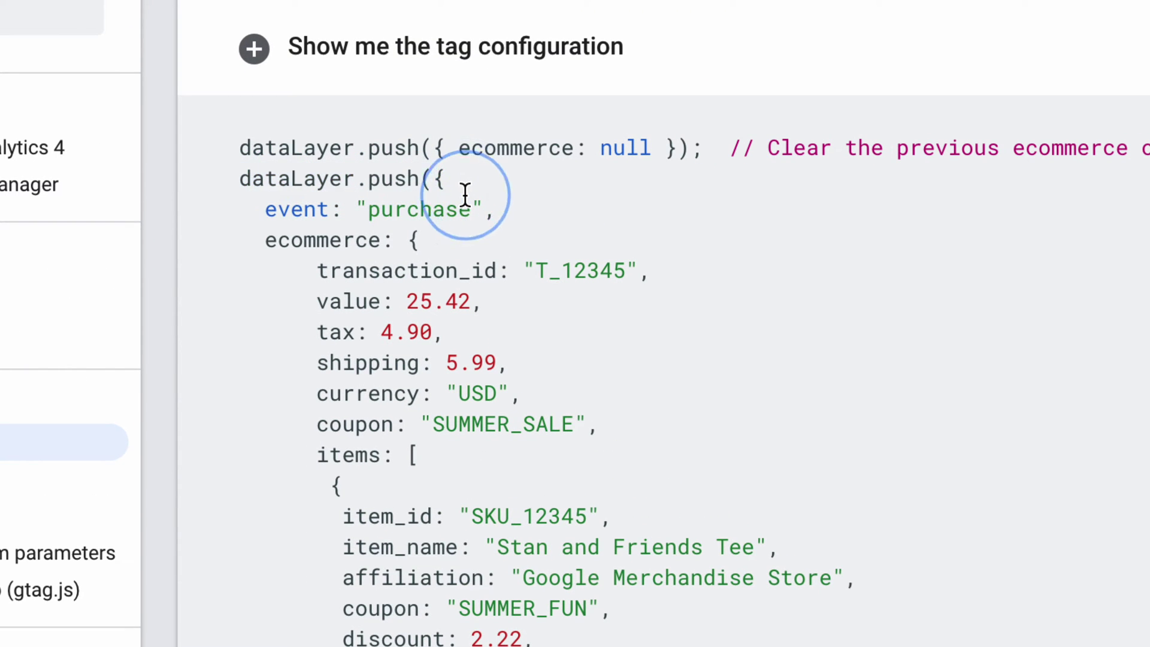
{"action": "left_click_drag", "start_coordinate": [239, 181], "coordinate": [500, 187]}
{"action": "left_click", "coordinate": [501, 188]}
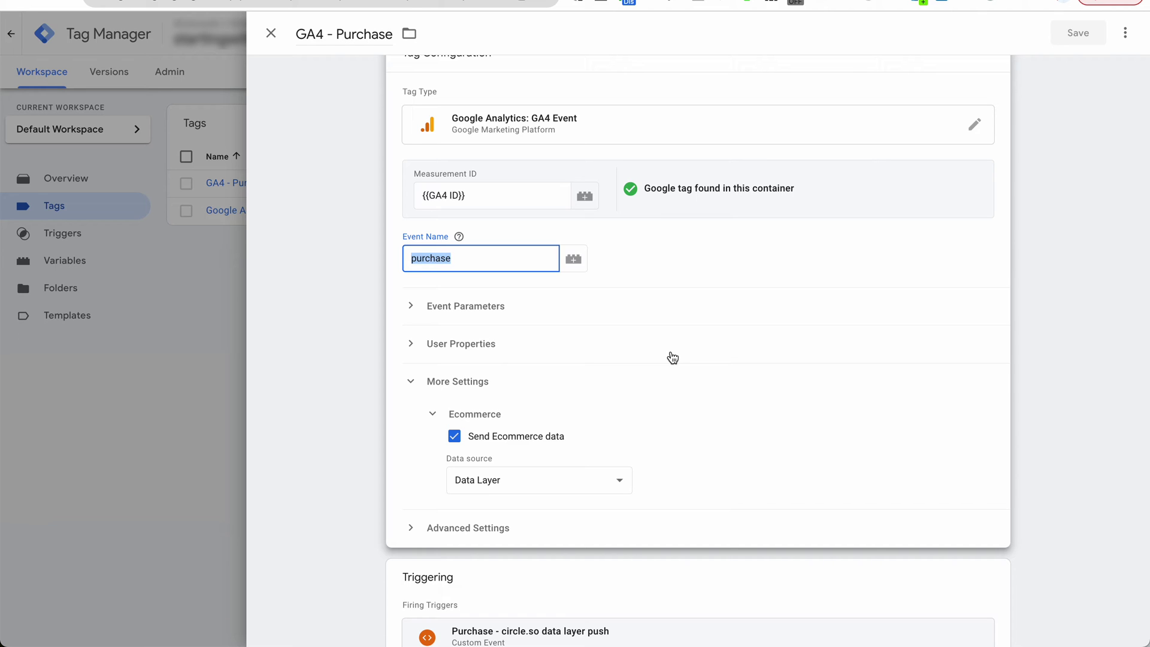
Step: Open the GA4 - Purchase tag's Purchase - circle.so data layer push trigger from Triggering
{"action": "scroll", "coordinate": [680, 311], "scroll_direction": "down", "scroll_amount": 2}
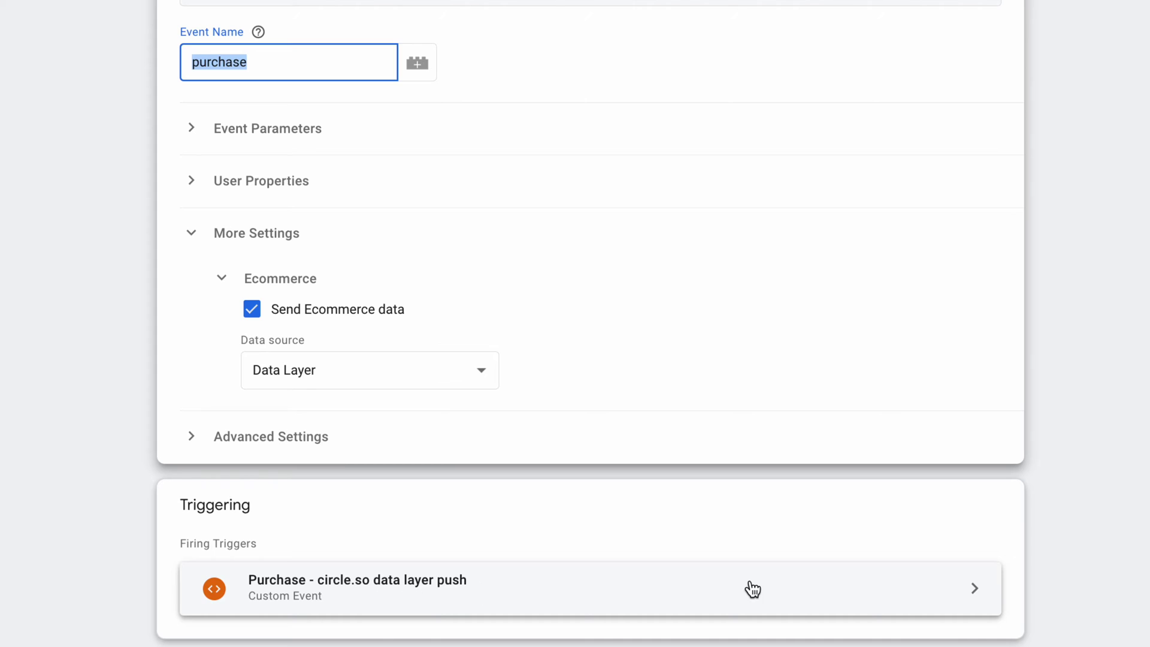
{"action": "left_click", "coordinate": [972, 597]}
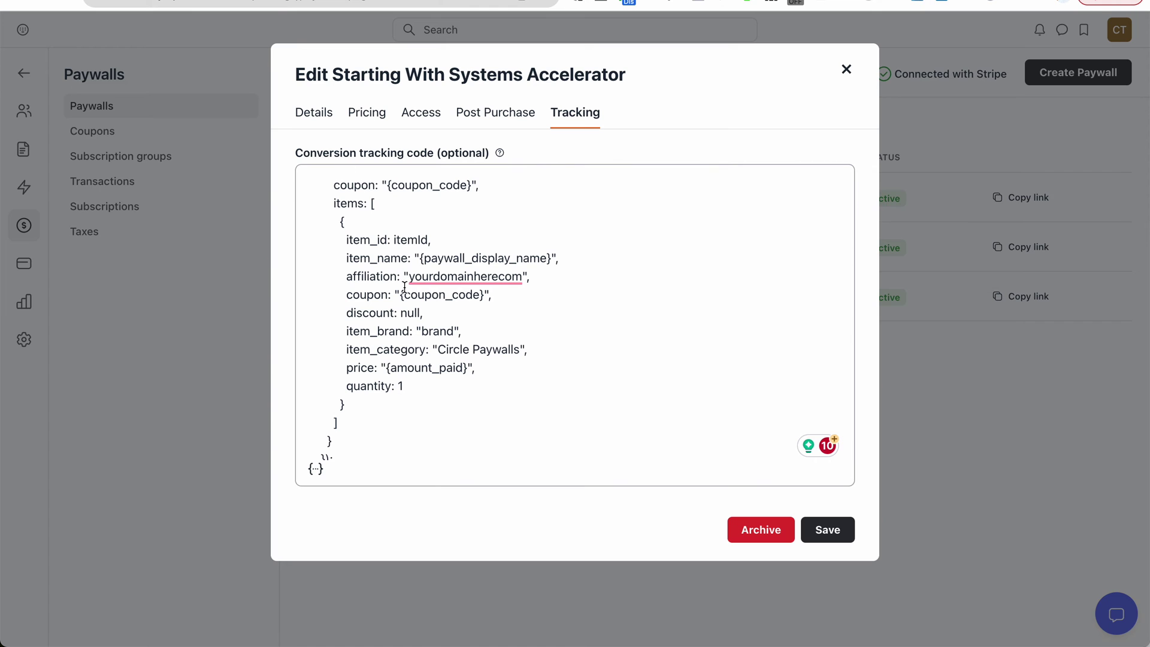
Step: Compare the code's event: "purchase" line with the trigger's event name purchase
{"action": "scroll", "coordinate": [380, 288], "scroll_direction": "up", "scroll_amount": 5}
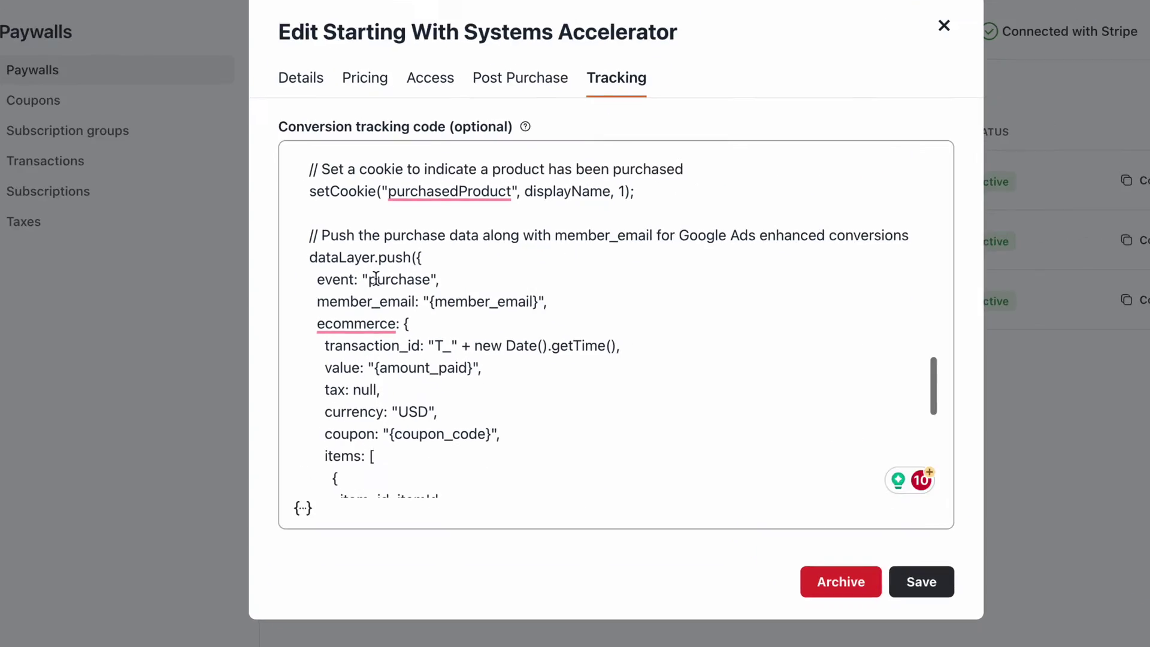
{"action": "left_click_drag", "start_coordinate": [328, 278], "coordinate": [442, 284]}
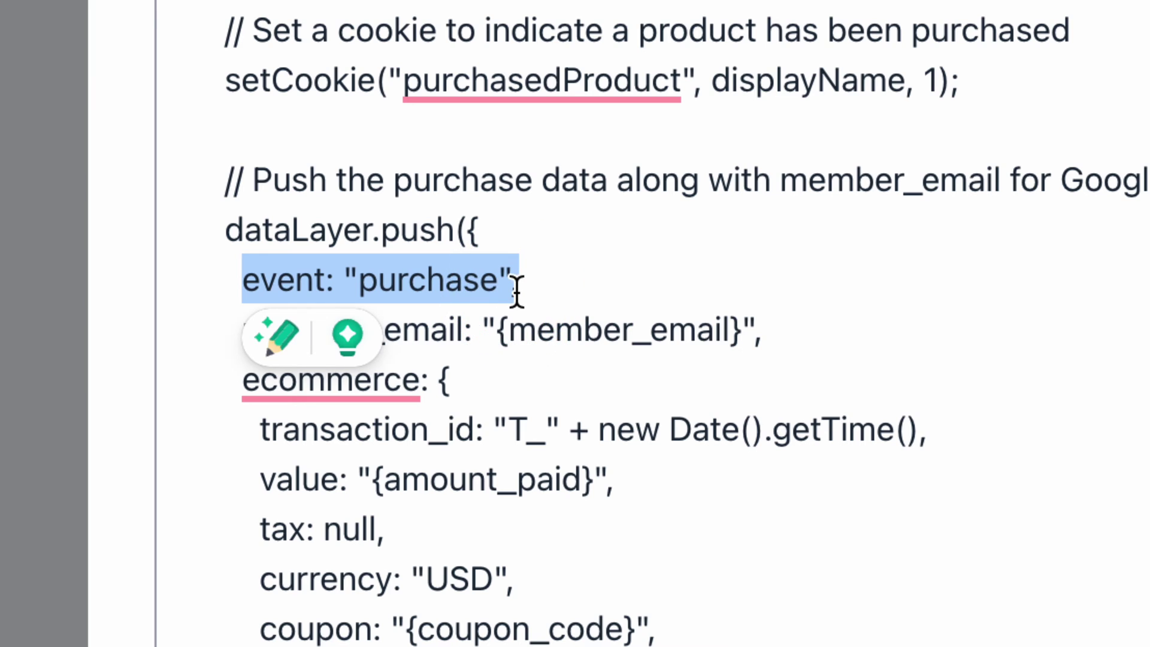
{"action": "left_click", "coordinate": [525, 282]}
{"action": "double_click", "coordinate": [380, 281]}
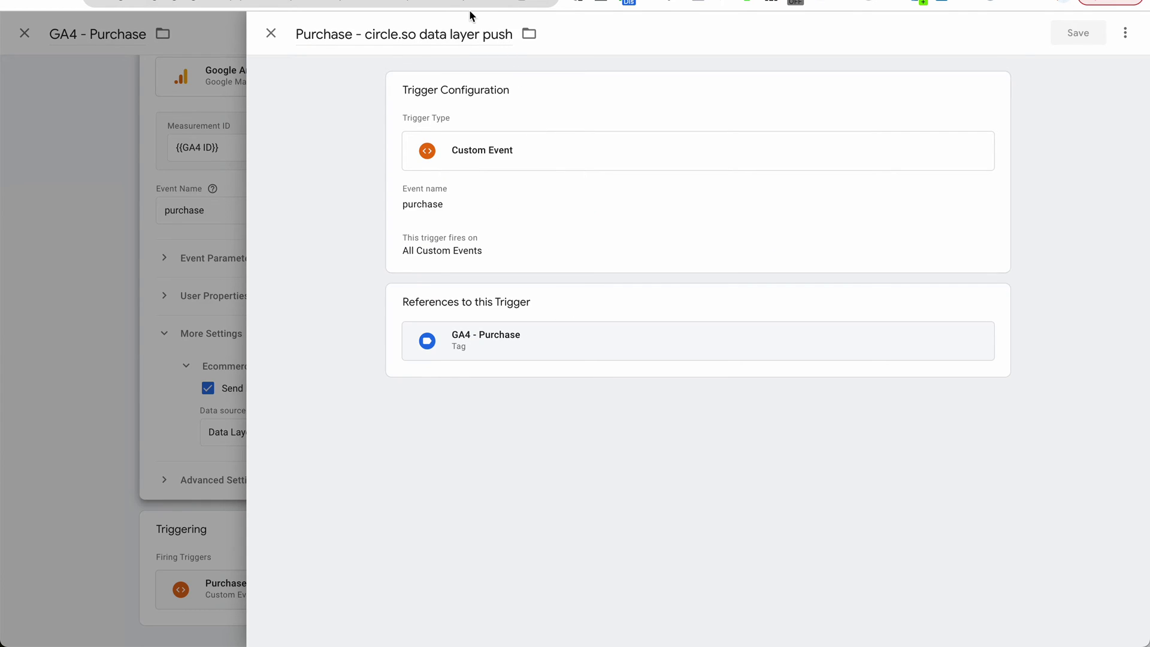
Step: Check the GA4 - Purchase tag and the trigger's purchase event name, then close the trigger
{"action": "left_click", "coordinate": [545, 337]}
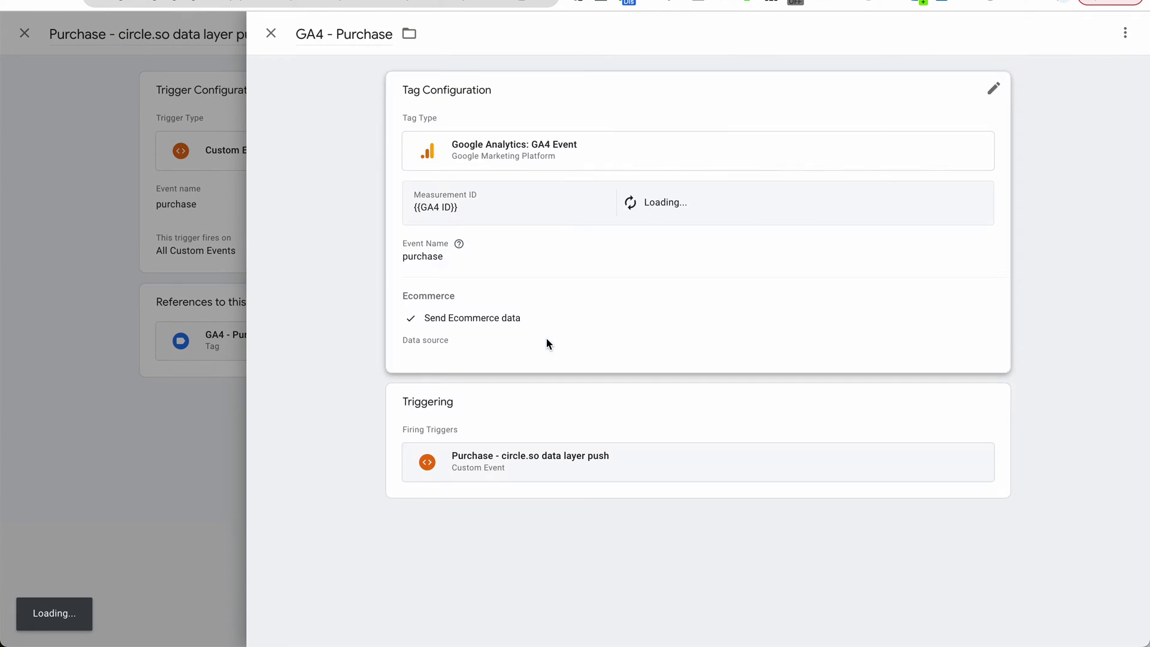
{"action": "left_click", "coordinate": [204, 207]}
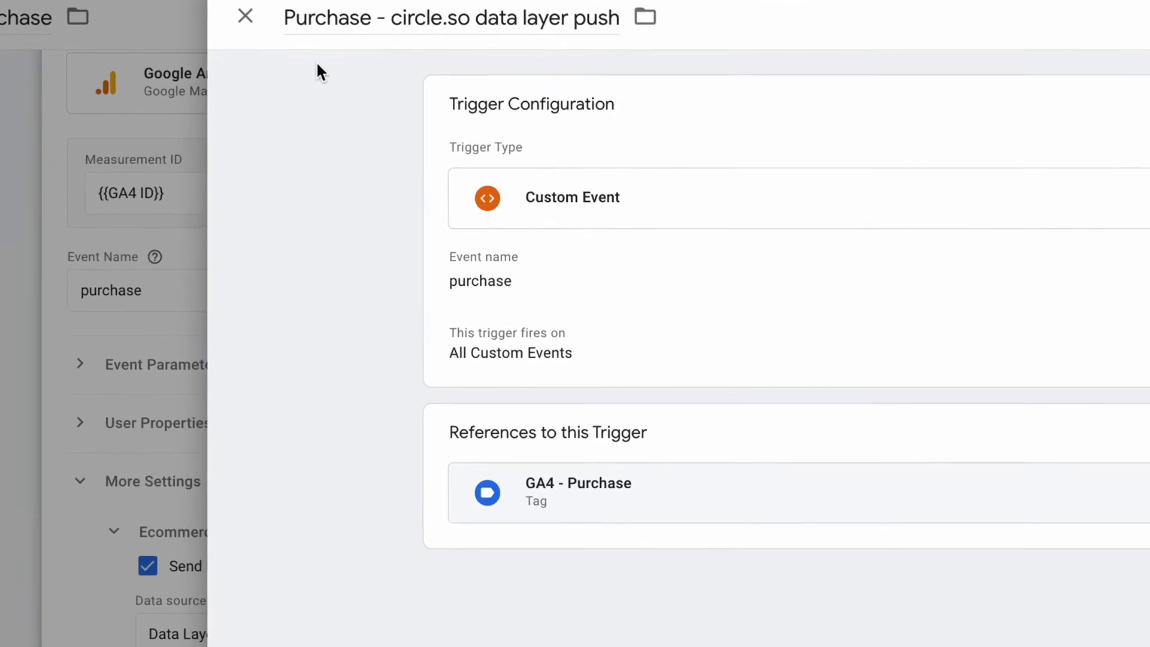
{"action": "left_click", "coordinate": [510, 286]}
{"action": "left_click", "coordinate": [526, 310]}
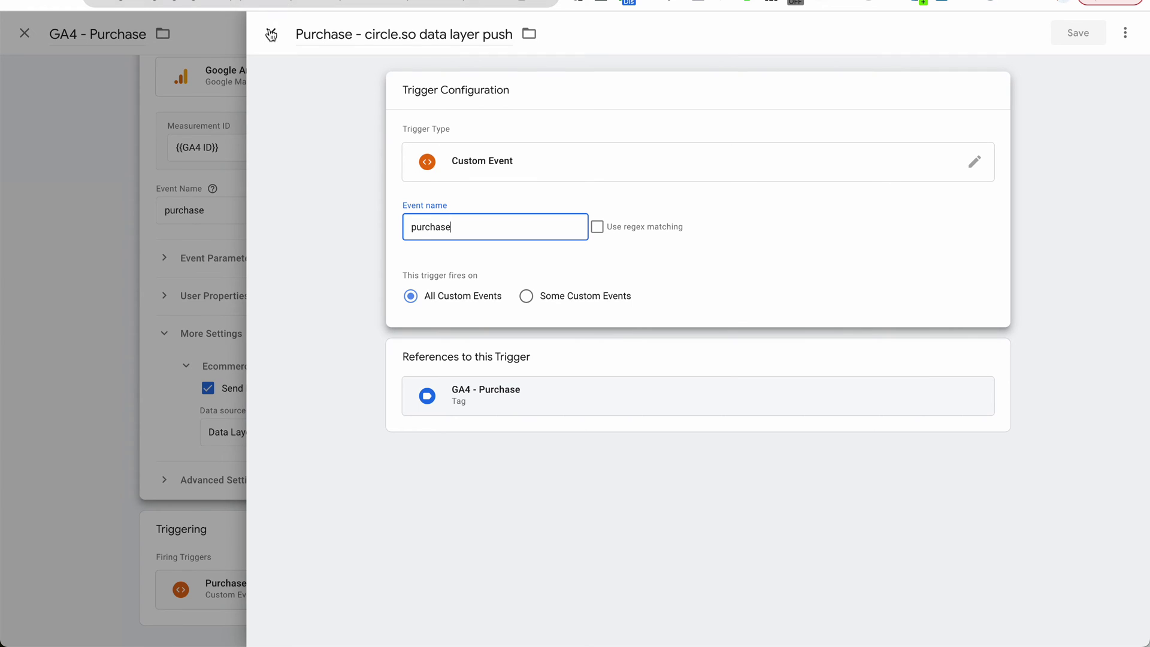
{"action": "left_click", "coordinate": [271, 34]}
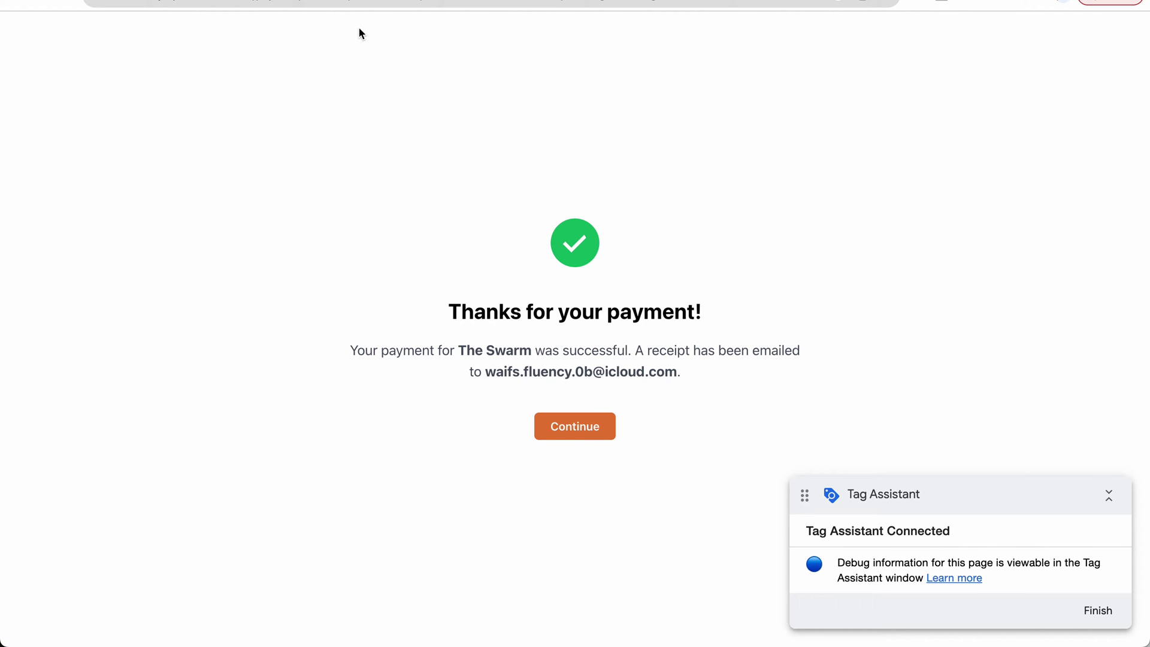
Step: Reload the Circle.so confirmation page and view Tag Assistant showing GA4 - Purchase fired
{"action": "left_click", "coordinate": [68, 4]}
{"action": "left_click", "coordinate": [68, 4]}
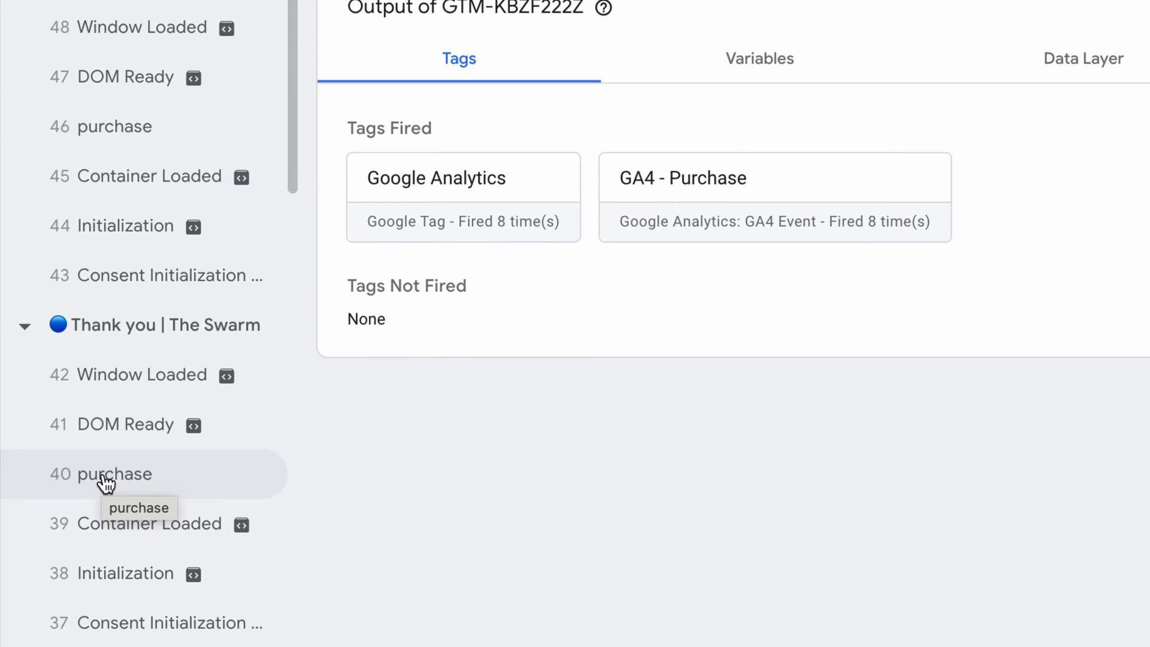
Step: Inspect purchase event 46 to confirm Google Analytics and GA4 - Purchase each fired 8 times
{"action": "left_click", "coordinate": [128, 134]}
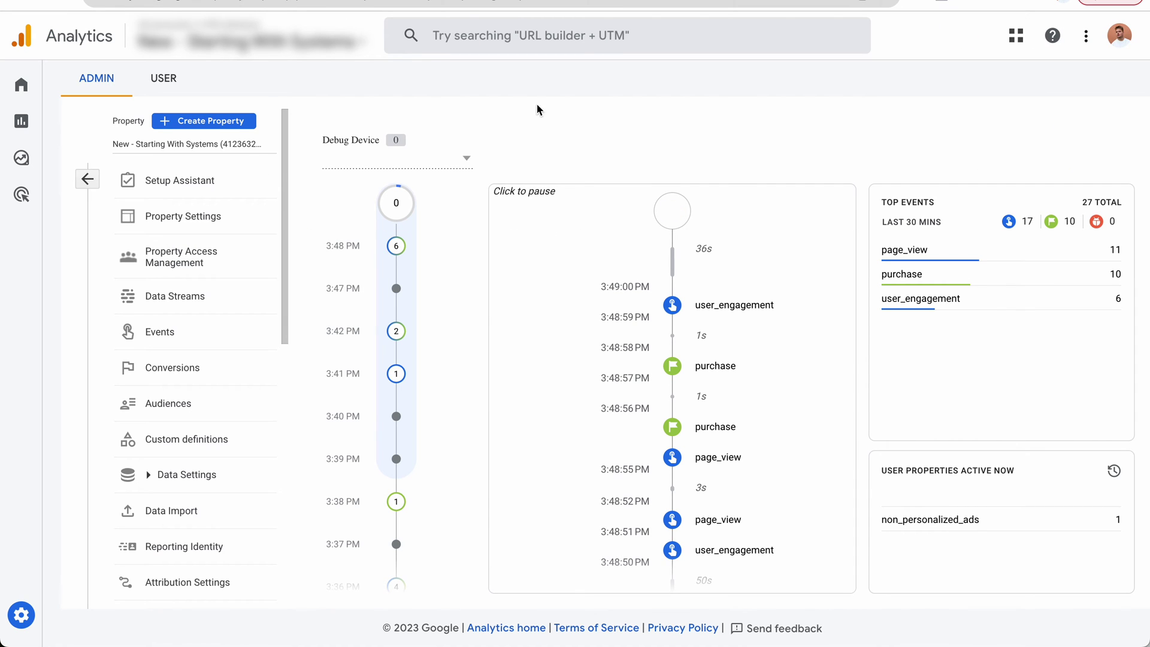
Step: Review the 10 purchase events in DebugView, then go to the Conversions admin page
{"action": "scroll", "coordinate": [159, 473], "scroll_direction": "down", "scroll_amount": 4}
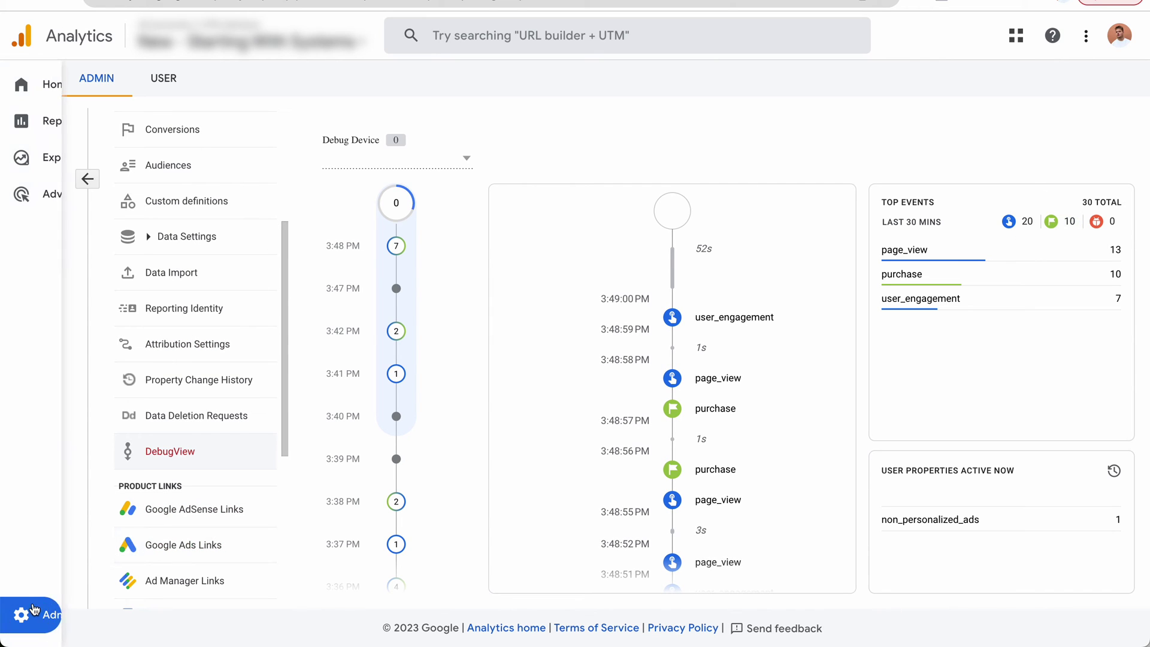
{"action": "scroll", "coordinate": [218, 388], "scroll_direction": "up", "scroll_amount": 3}
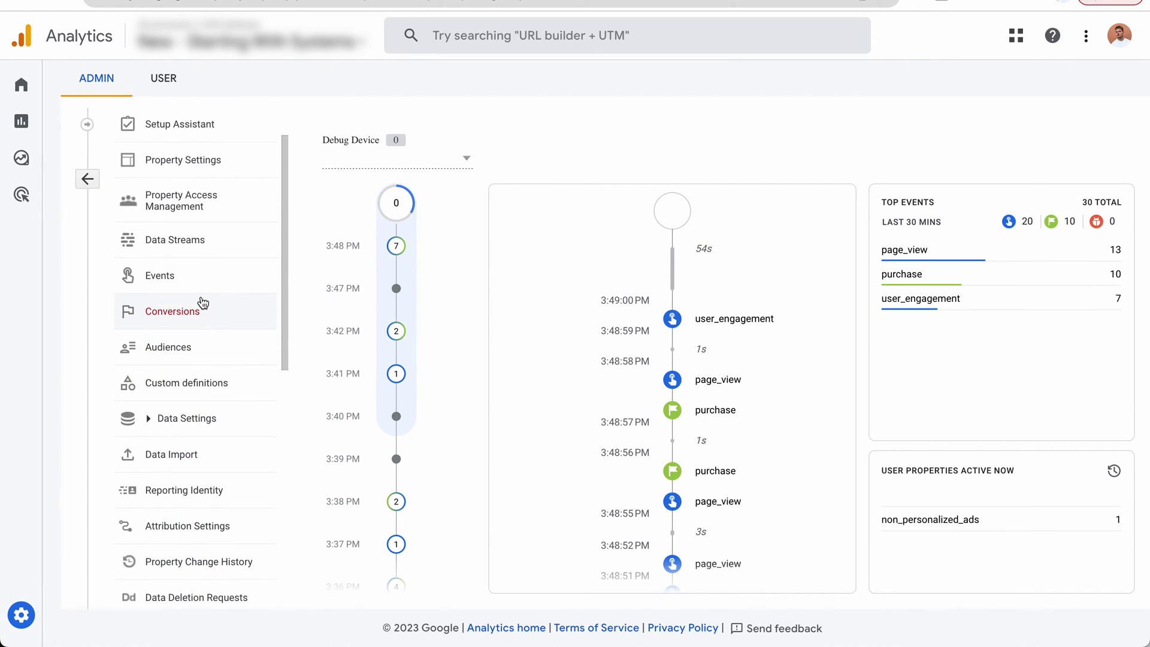
{"action": "left_click", "coordinate": [201, 308]}
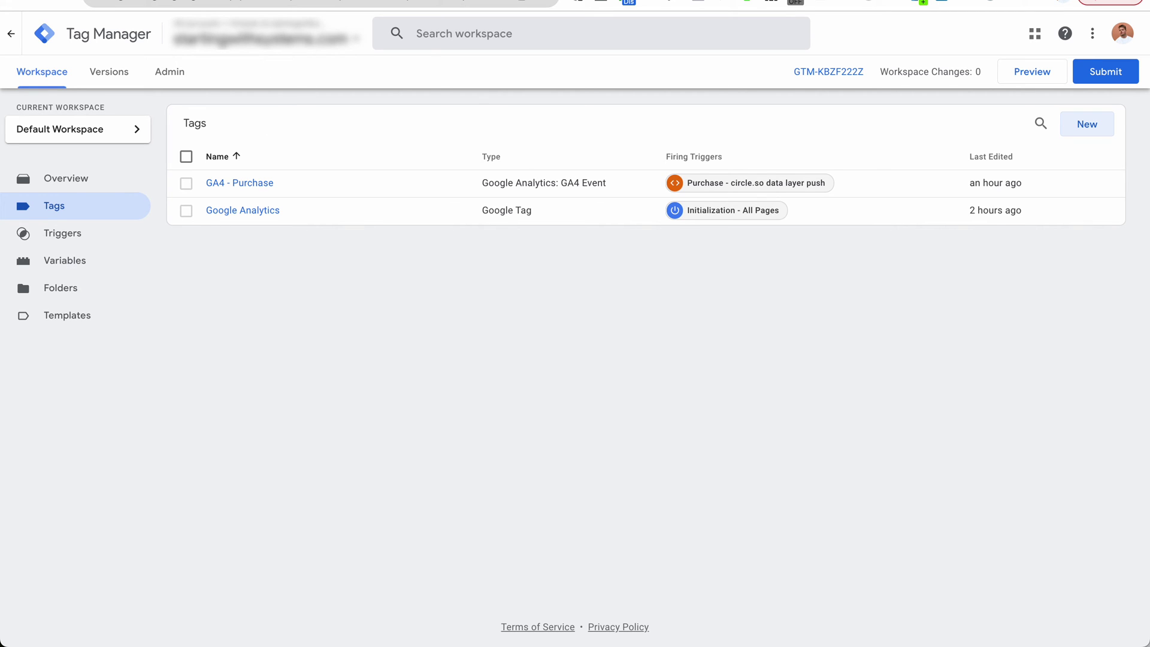
{"action": "left_click", "coordinate": [270, 3]}
{"action": "scroll", "coordinate": [406, 289], "scroll_direction": "up", "scroll_amount": 10}
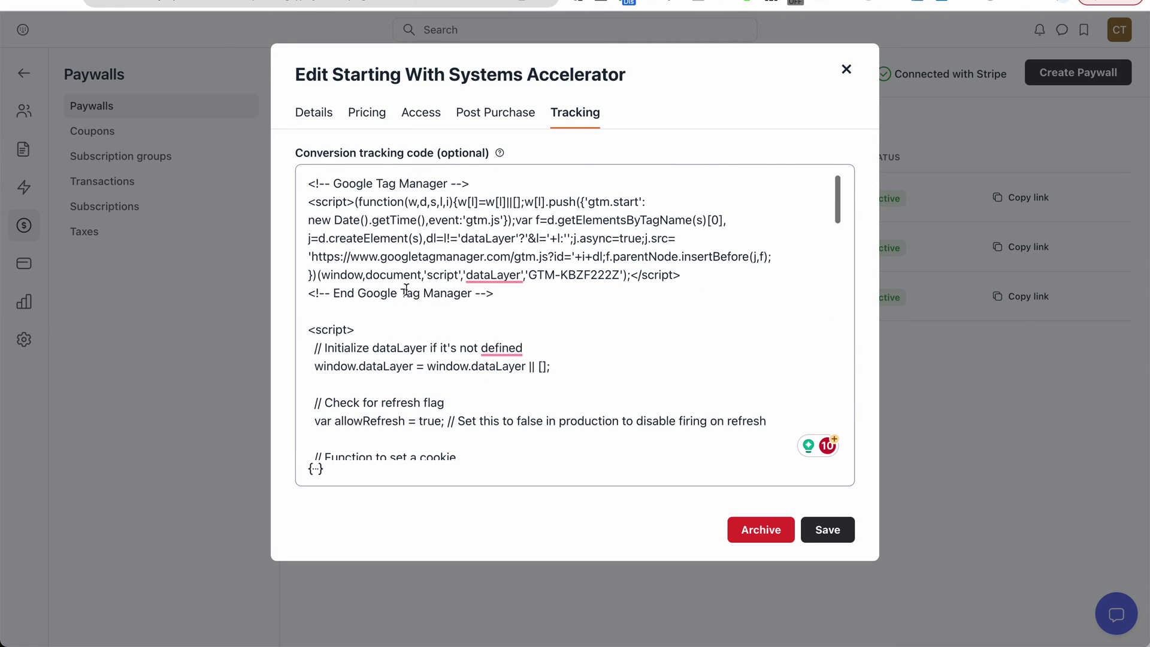
{"action": "left_click_drag", "start_coordinate": [521, 303], "coordinate": [301, 182]}
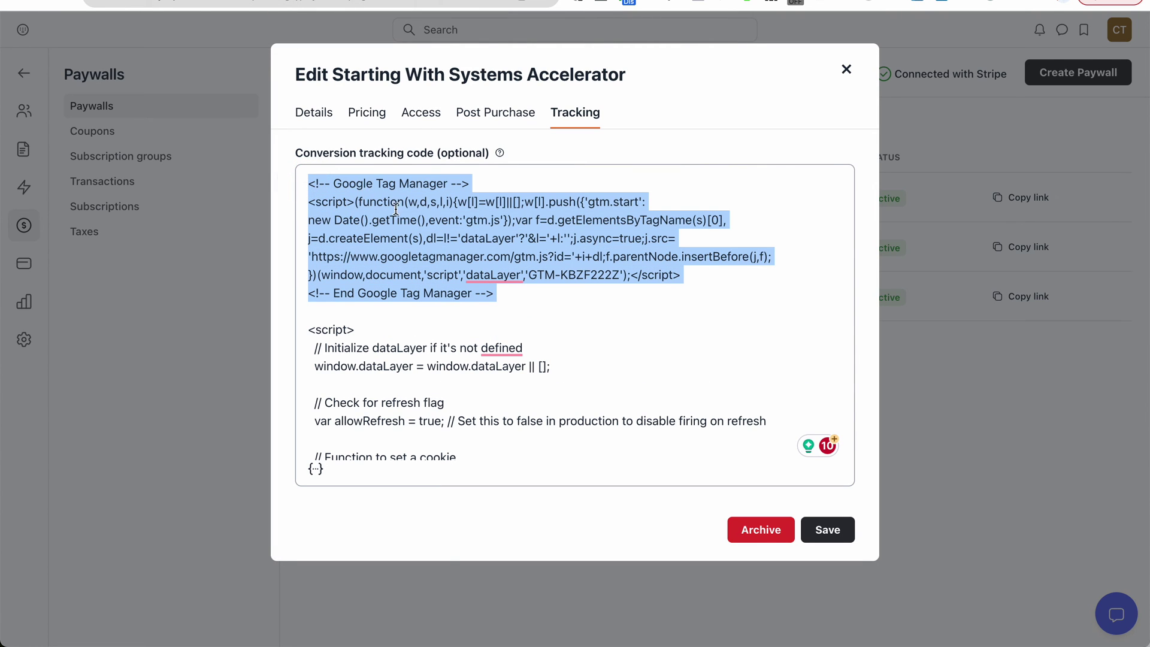
{"action": "left_click", "coordinate": [400, 211]}
{"action": "left_click", "coordinate": [316, 468]}
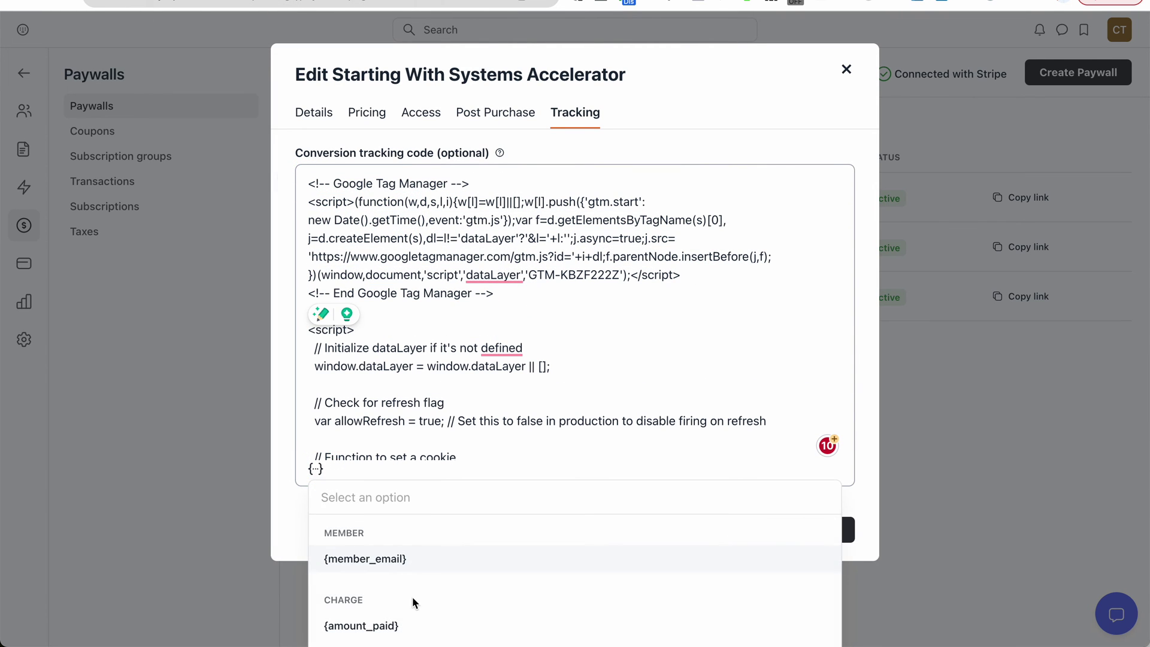
{"action": "left_click", "coordinate": [539, 339]}
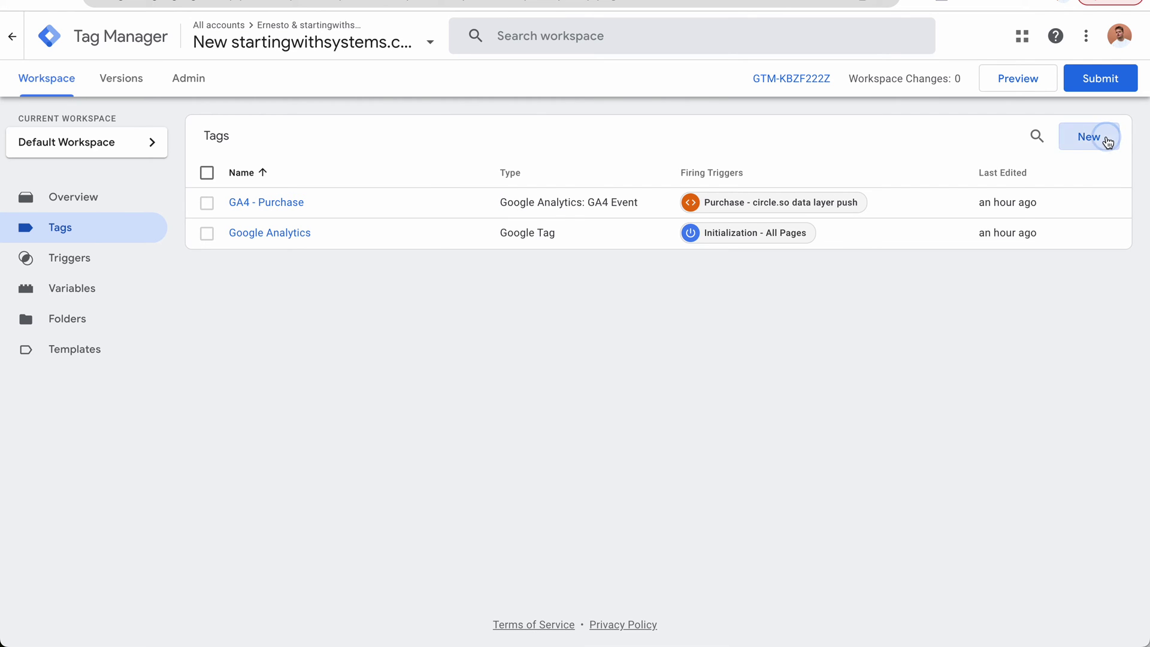
Step: Start a new Google Ads Conversion Tracking tag
{"action": "left_click", "coordinate": [1107, 142]}
{"action": "left_click", "coordinate": [602, 182]}
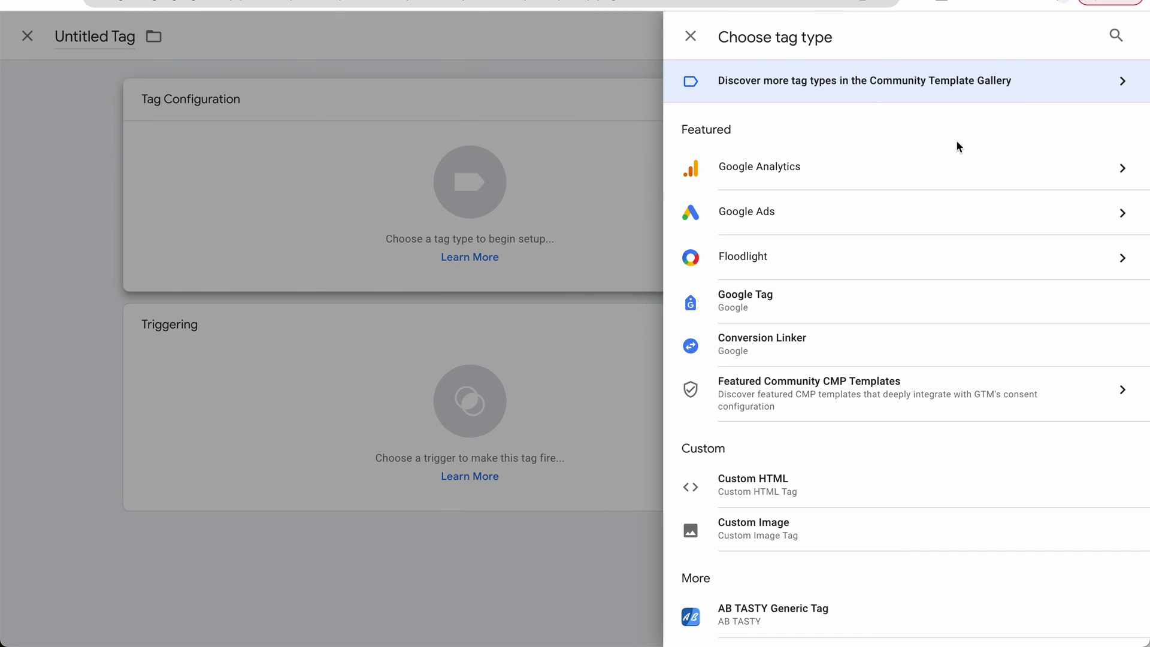
{"action": "left_click", "coordinate": [1032, 209]}
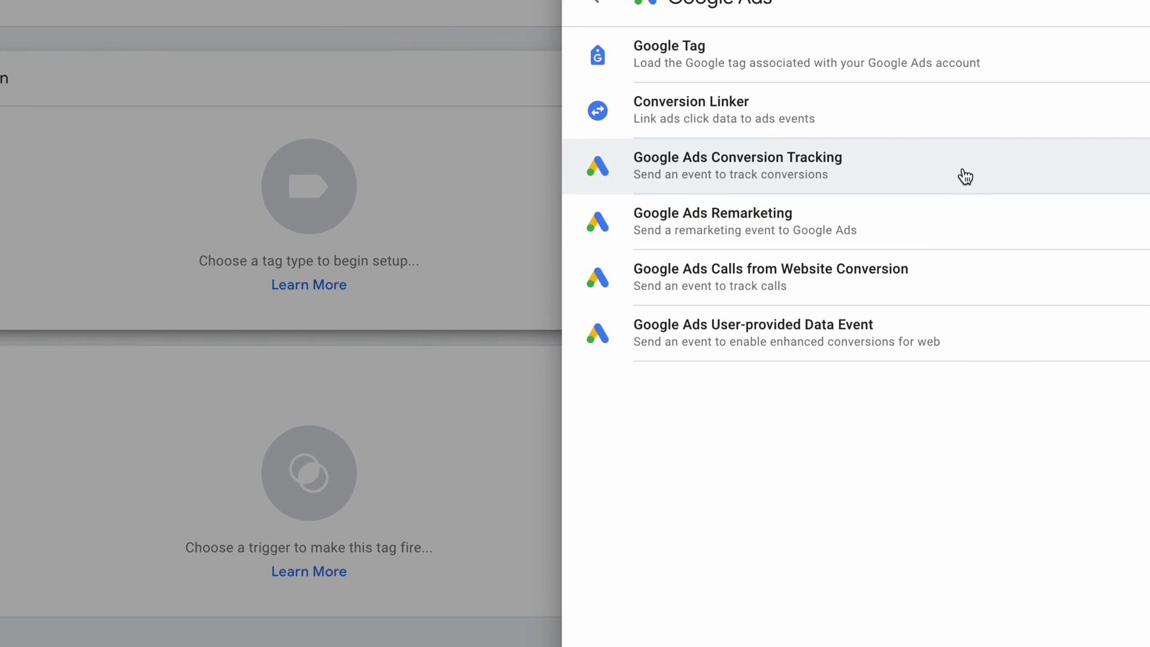
{"action": "left_click", "coordinate": [889, 171]}
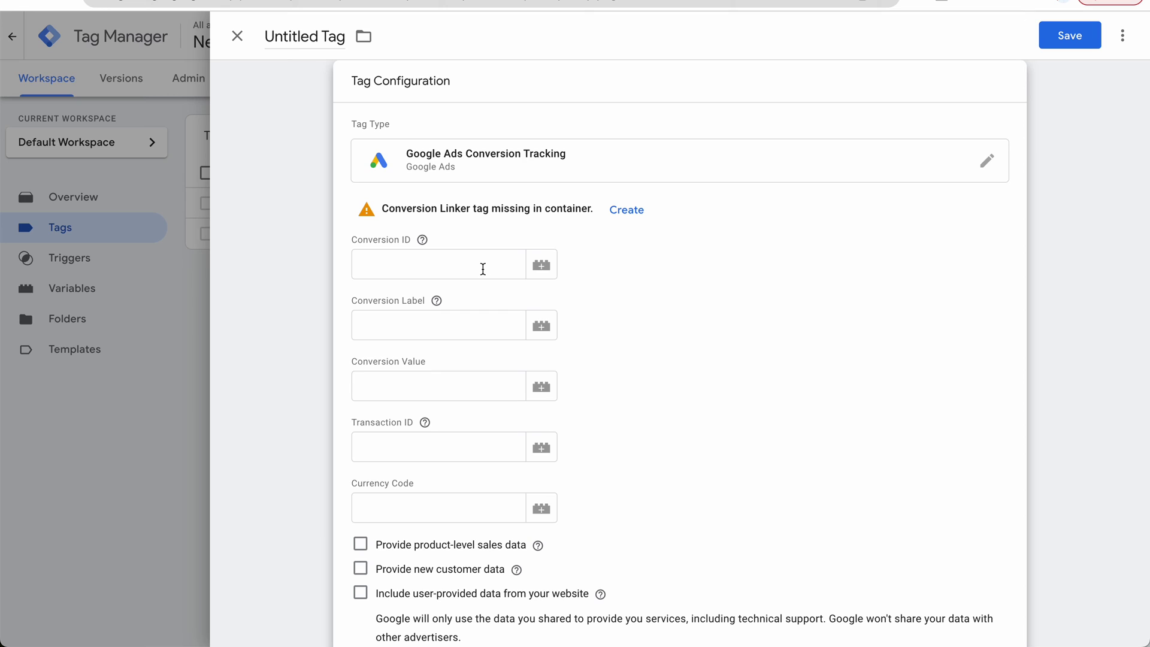
Step: Create a Data Layer Variable for the conversion value with name ecommerce.value
{"action": "left_click", "coordinate": [457, 395]}
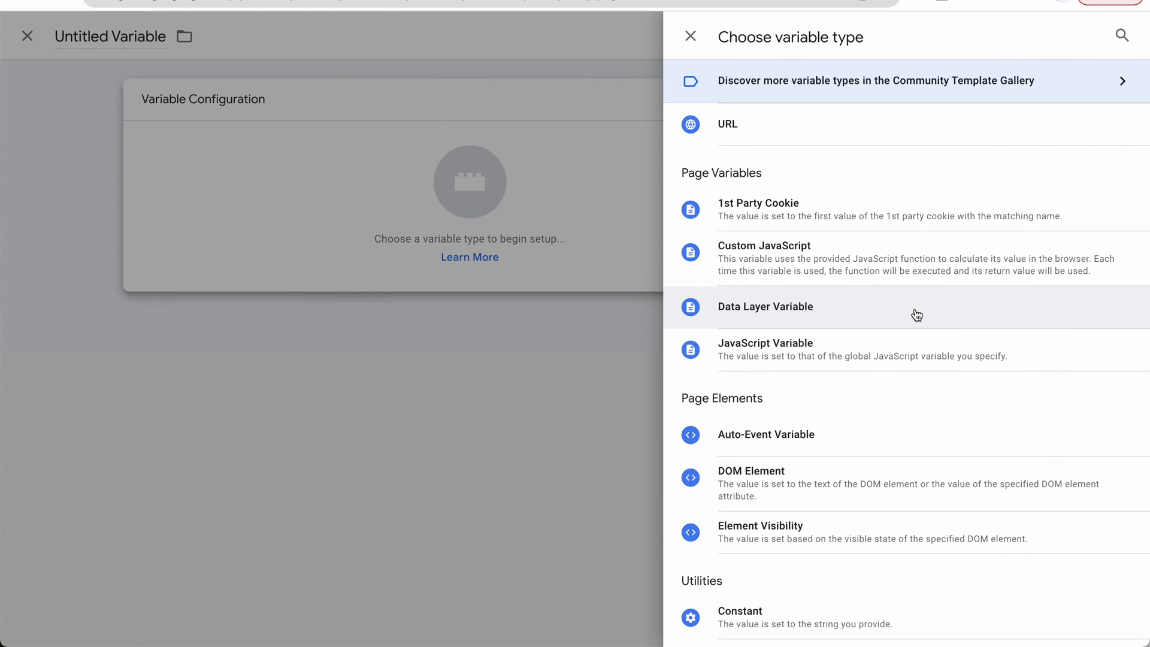
{"action": "left_click", "coordinate": [928, 310]}
{"action": "left_click", "coordinate": [416, 256]}
{"action": "type", "text": "ecommerce.value"}
{"action": "left_click", "coordinate": [473, 228]}
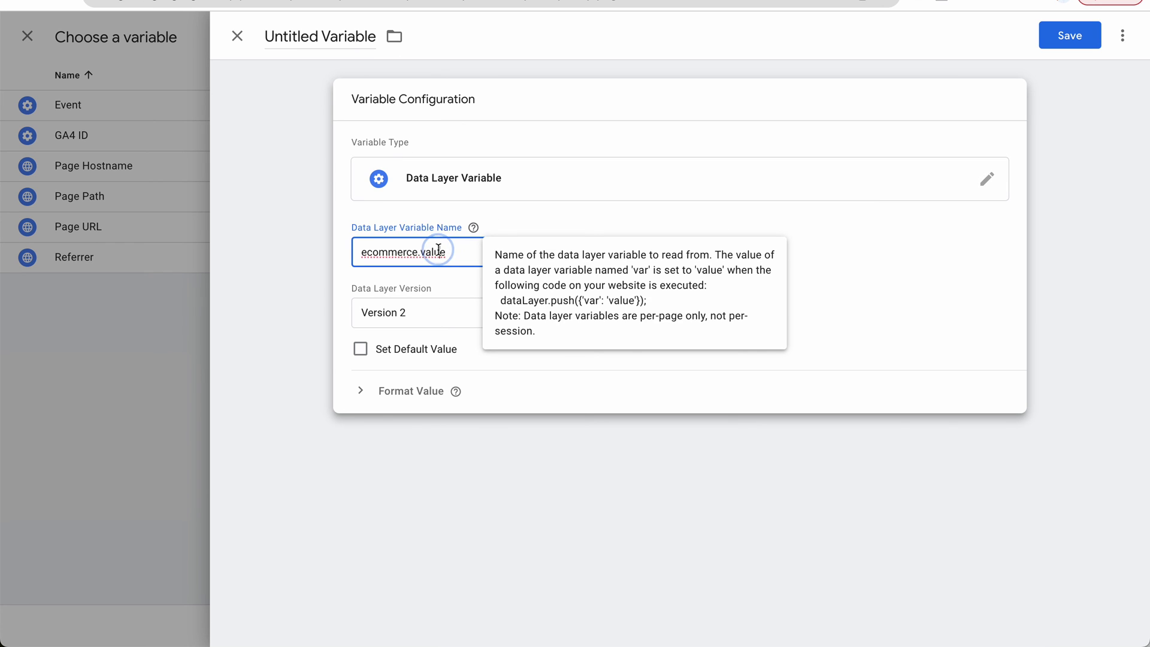
{"action": "double_click", "coordinate": [419, 252]}
{"action": "left_click_drag", "start_coordinate": [419, 251], "coordinate": [350, 36]}
{"action": "key", "text": "ctrl+c"}
Step: Title the variable 'dl ecommerce.value', then close it and discard the unsaved changes
{"action": "key", "text": "ctrl+a"}
{"action": "type", "text": "dl"}
{"action": "key", "text": "ctrl+v"}
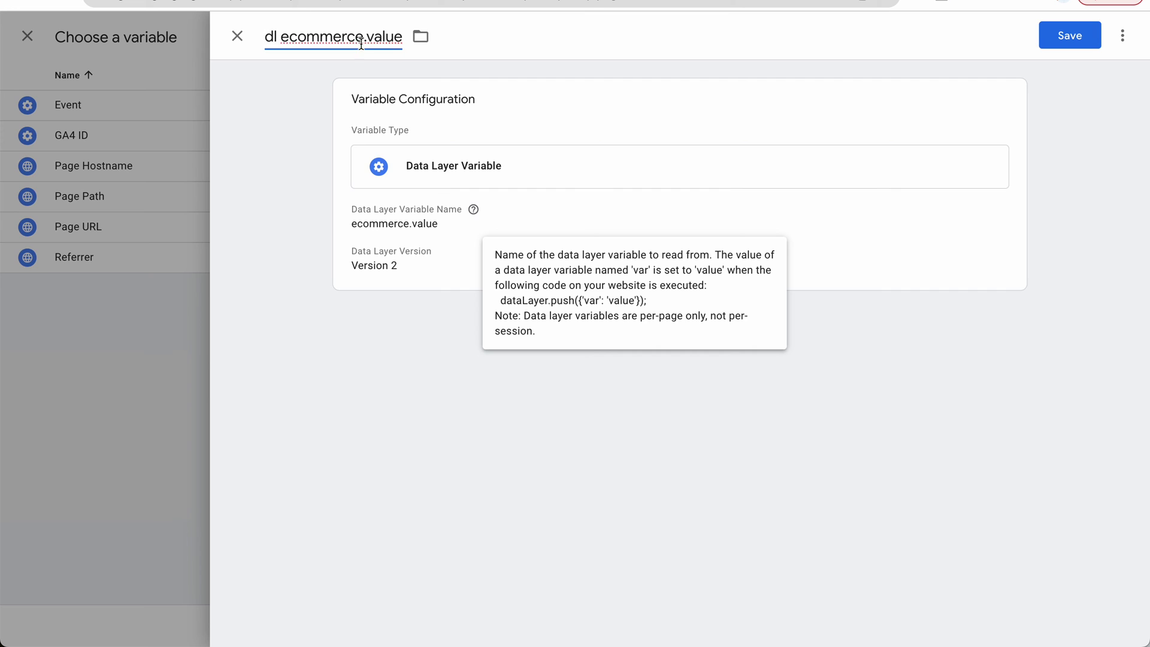
{"action": "key", "text": "Home"}
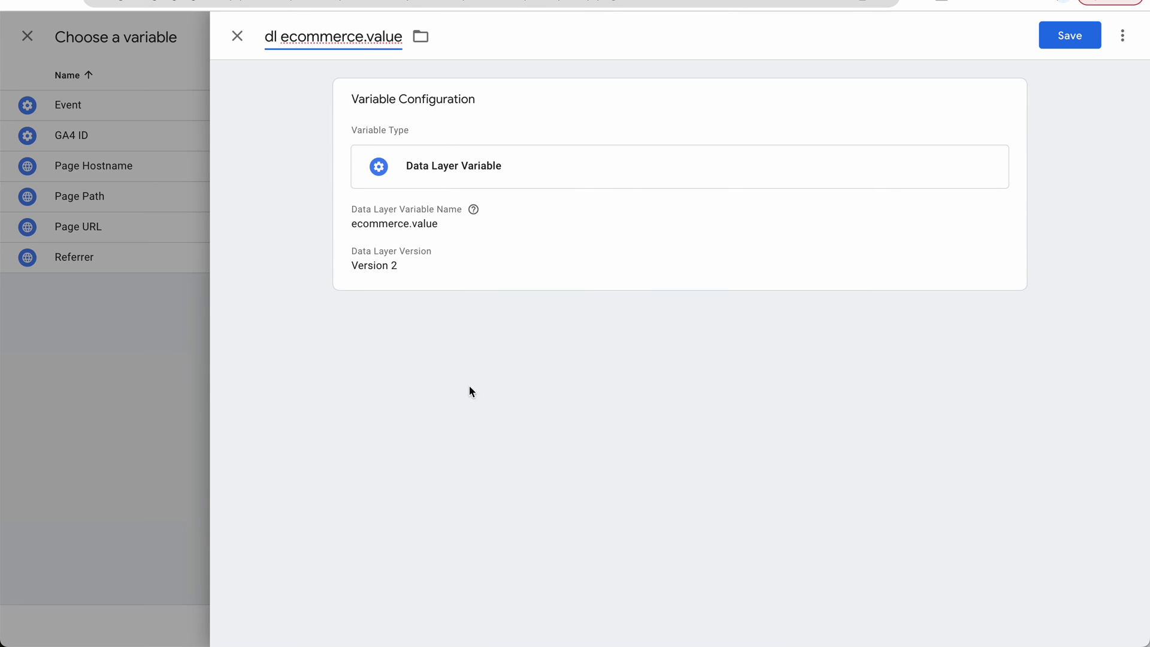
{"action": "left_click", "coordinate": [237, 36]}
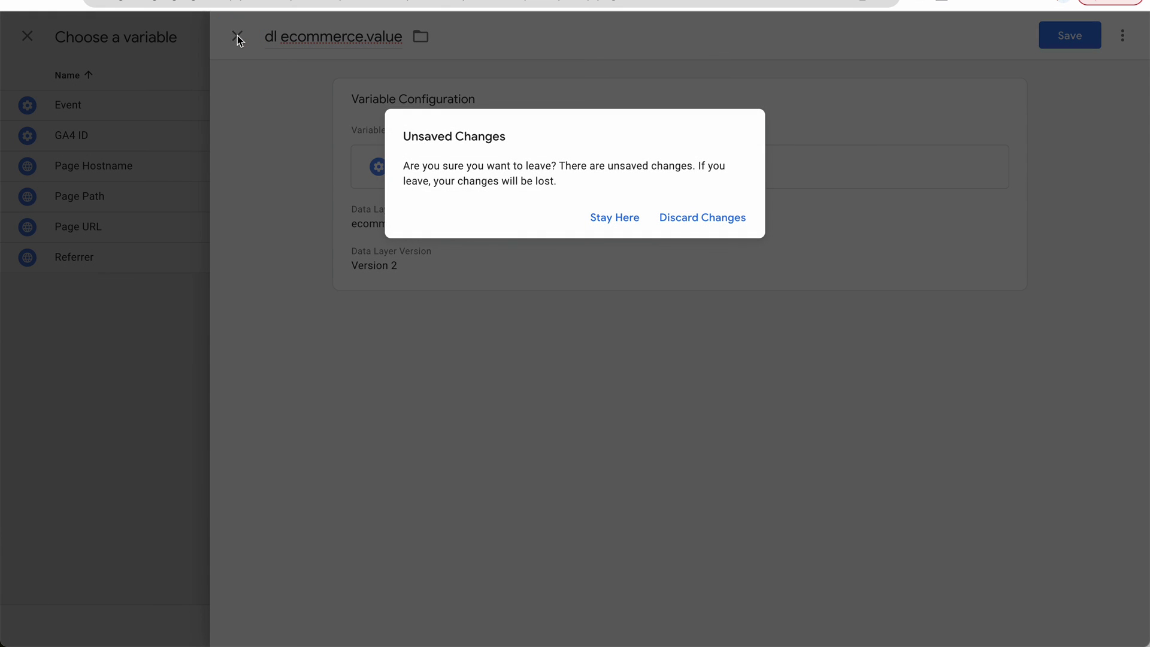
{"action": "left_click", "coordinate": [728, 219]}
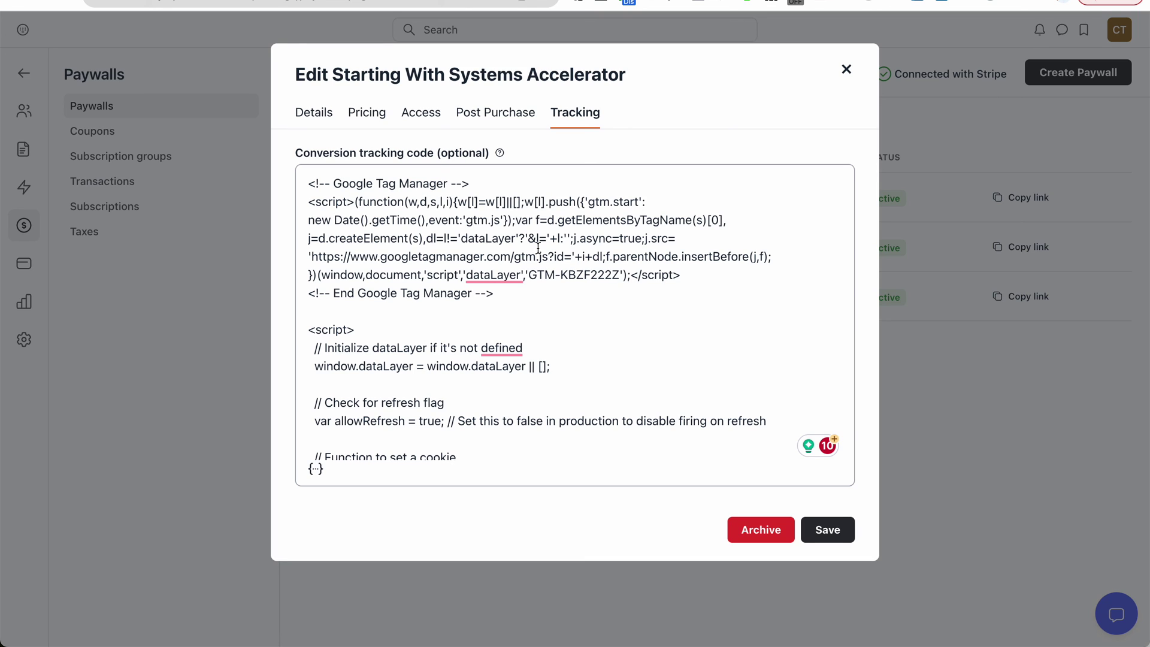
{"action": "scroll", "coordinate": [501, 241], "scroll_direction": "down", "scroll_amount": 6}
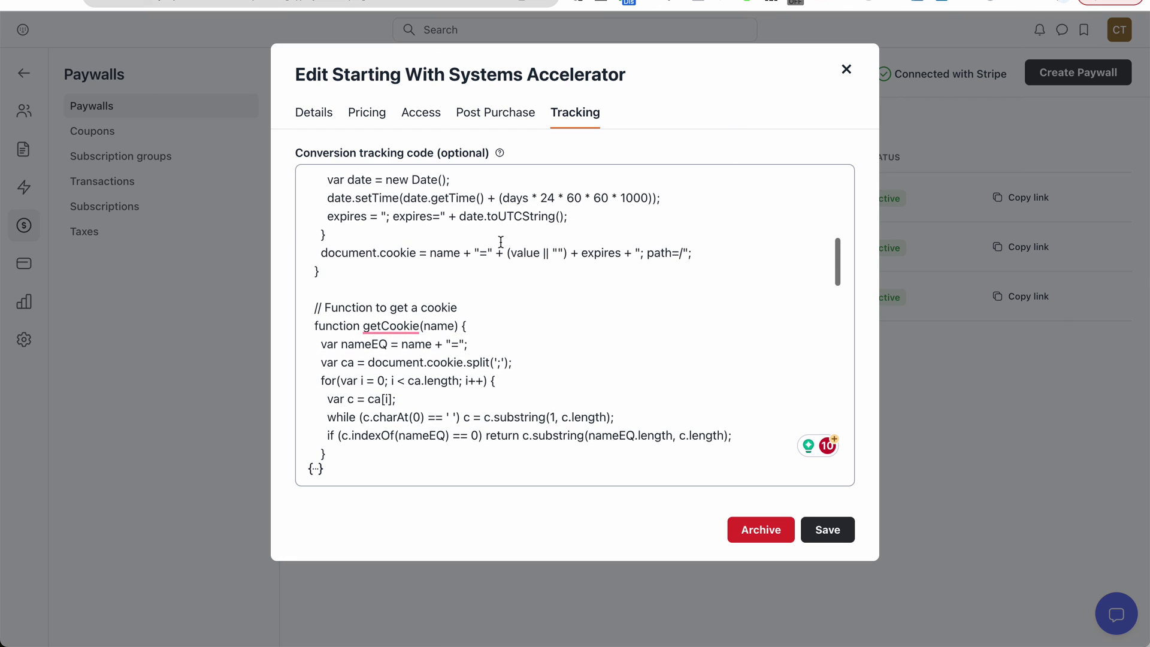
{"action": "scroll", "coordinate": [501, 241], "scroll_direction": "down", "scroll_amount": 6}
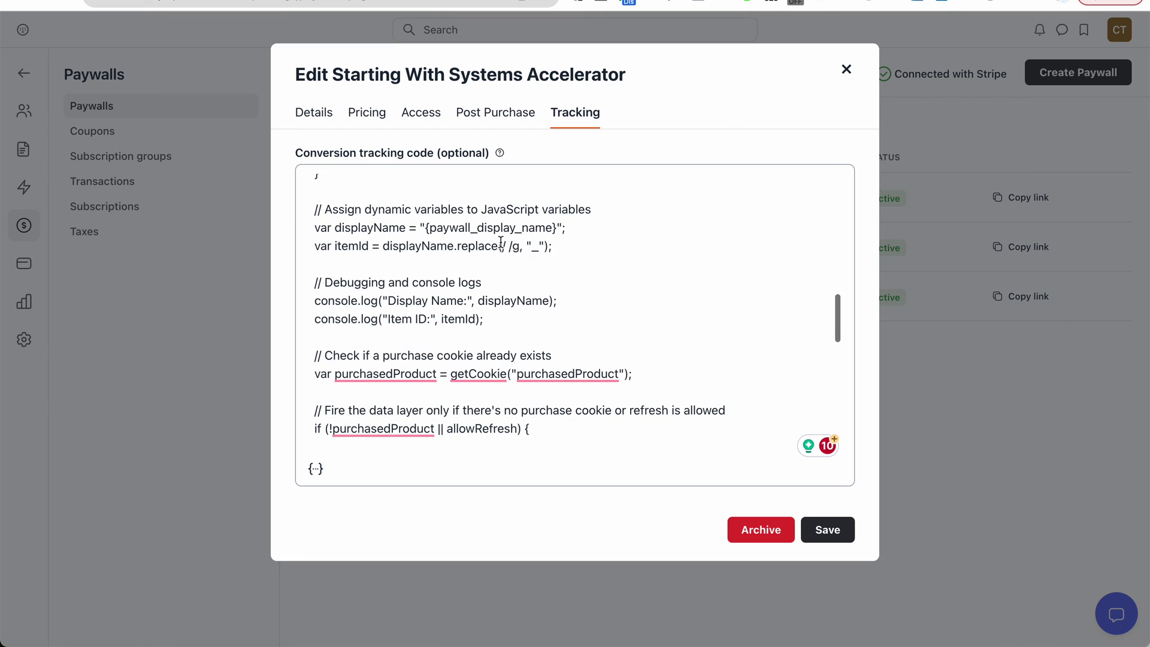
{"action": "scroll", "coordinate": [501, 242], "scroll_direction": "down", "scroll_amount": 3}
{"action": "scroll", "coordinate": [500, 241], "scroll_direction": "up", "scroll_amount": 4}
{"action": "scroll", "coordinate": [500, 242], "scroll_direction": "up", "scroll_amount": 10}
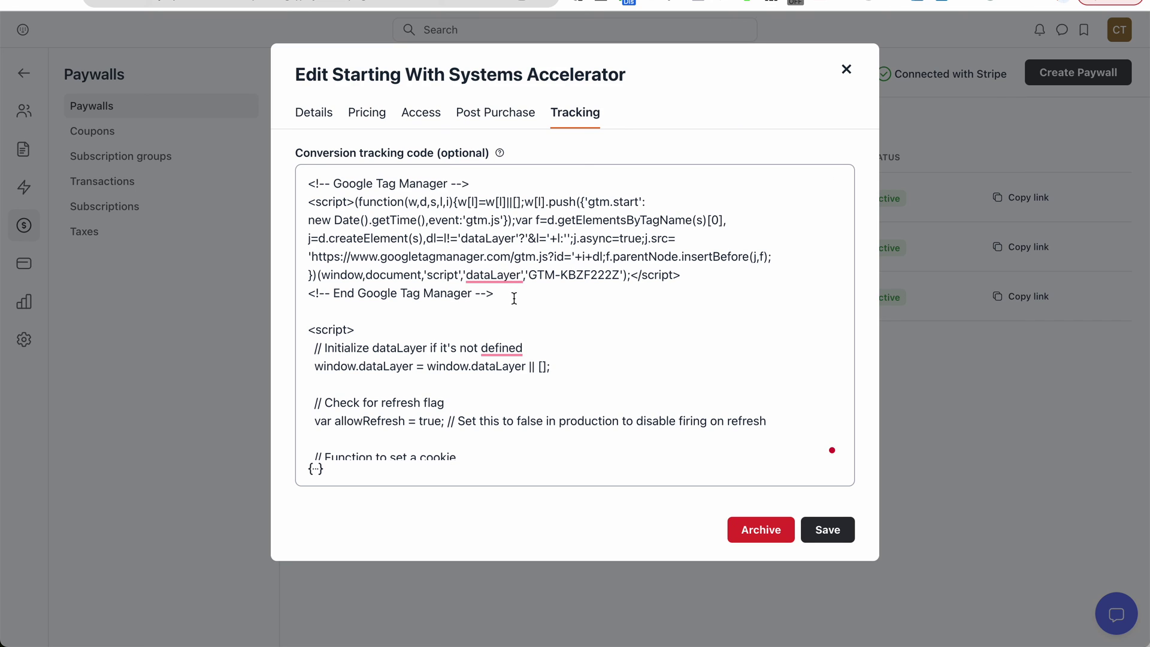